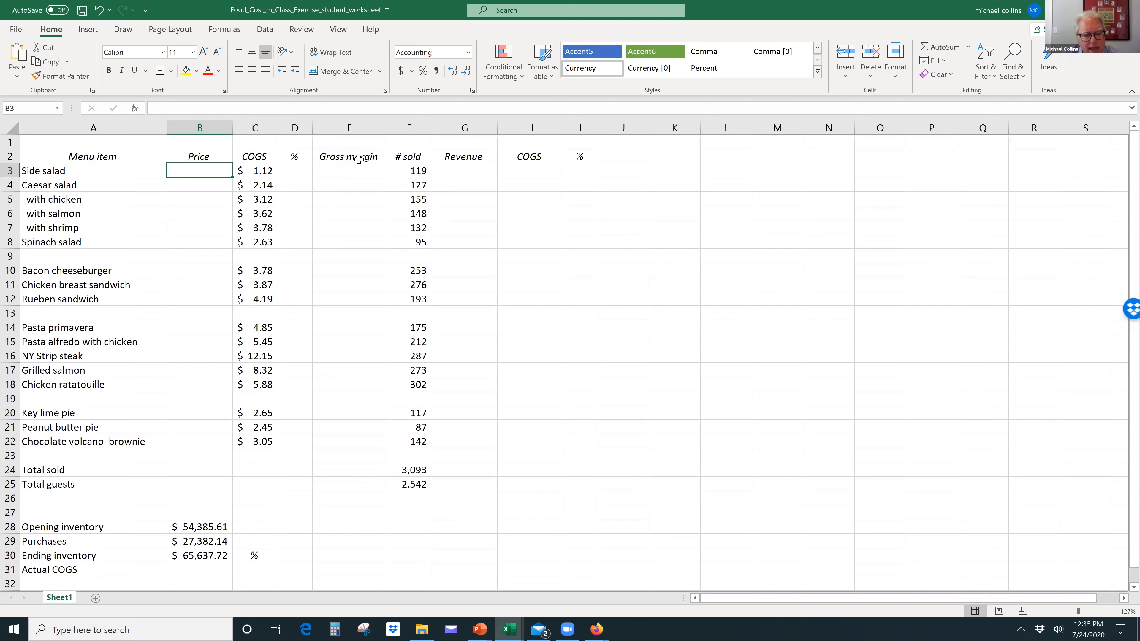
click(407, 122)
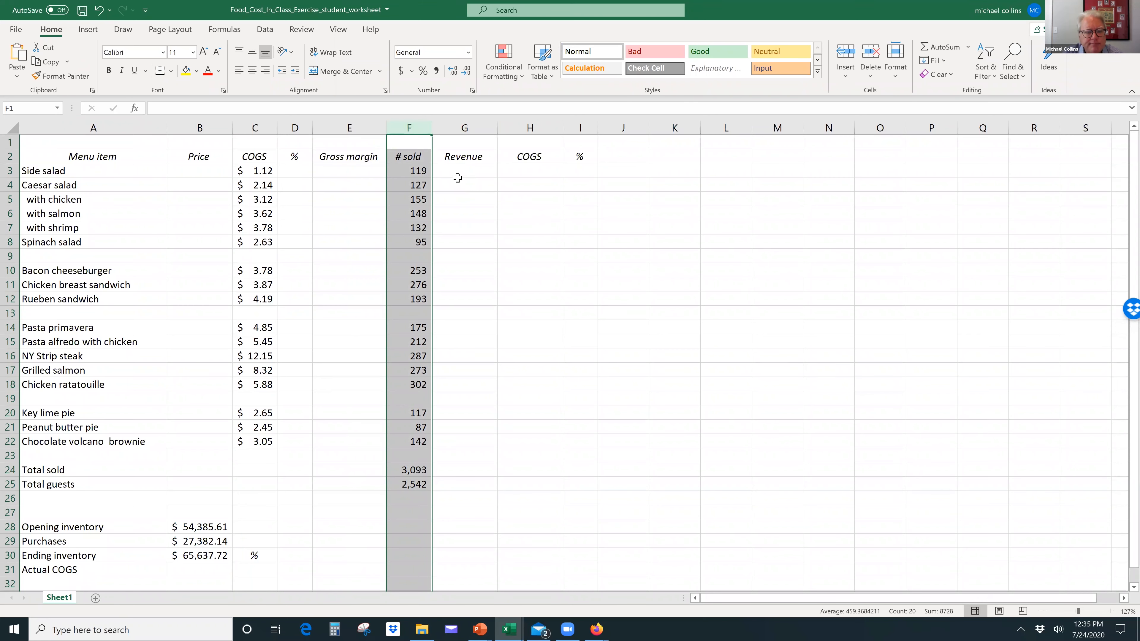
click(217, 169)
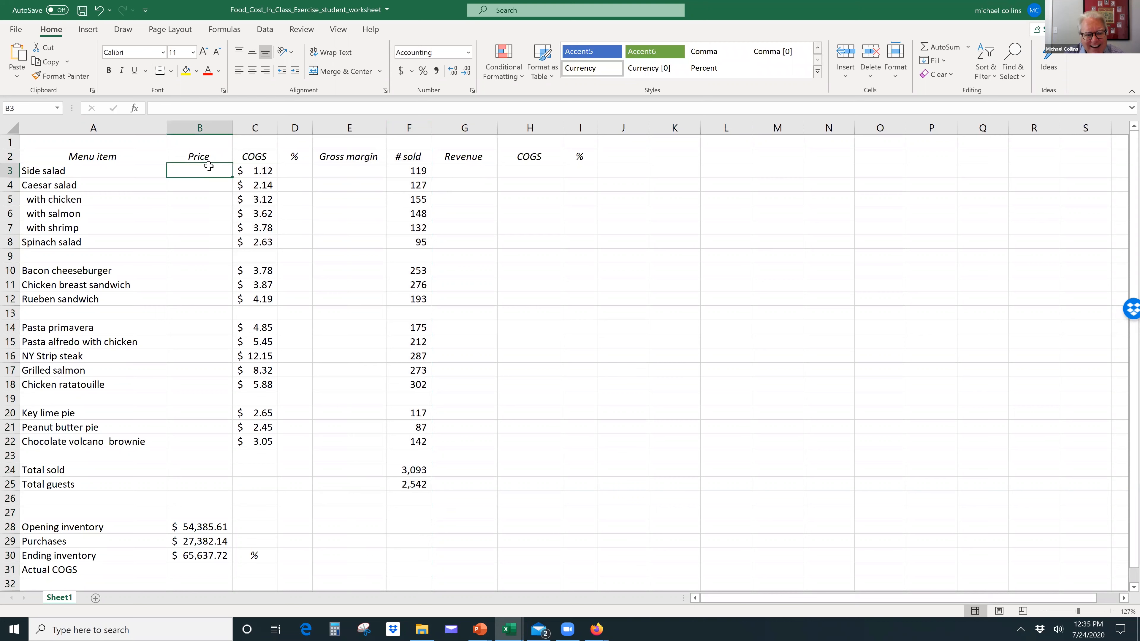
click(299, 170)
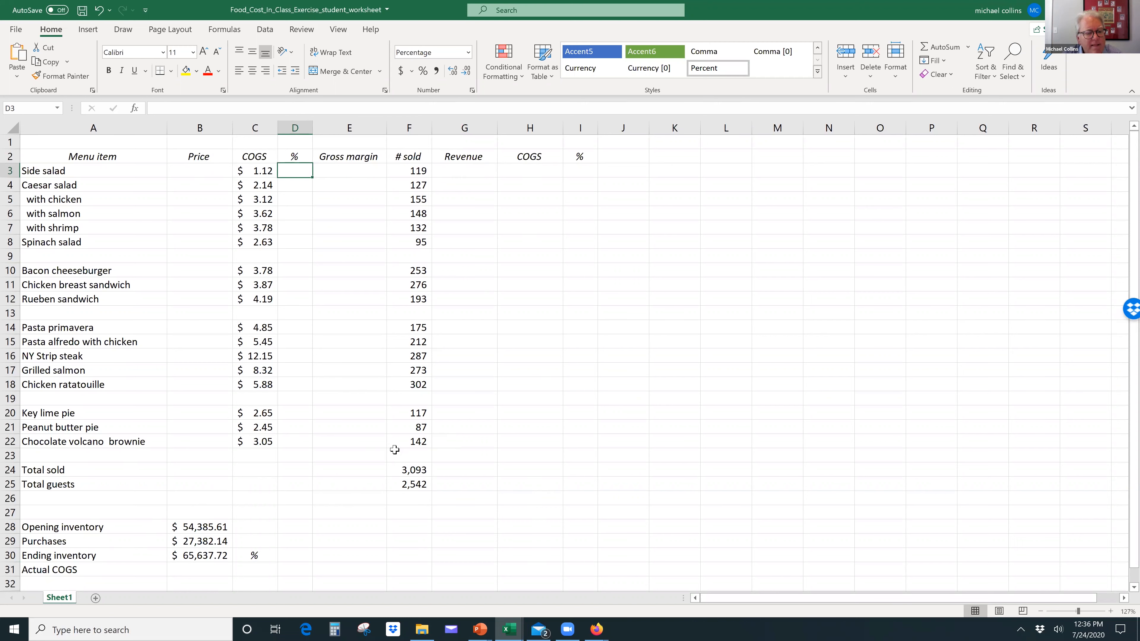
Step: Calculate the side salad's price in B3 with the formula =C3/.25
click(216, 168)
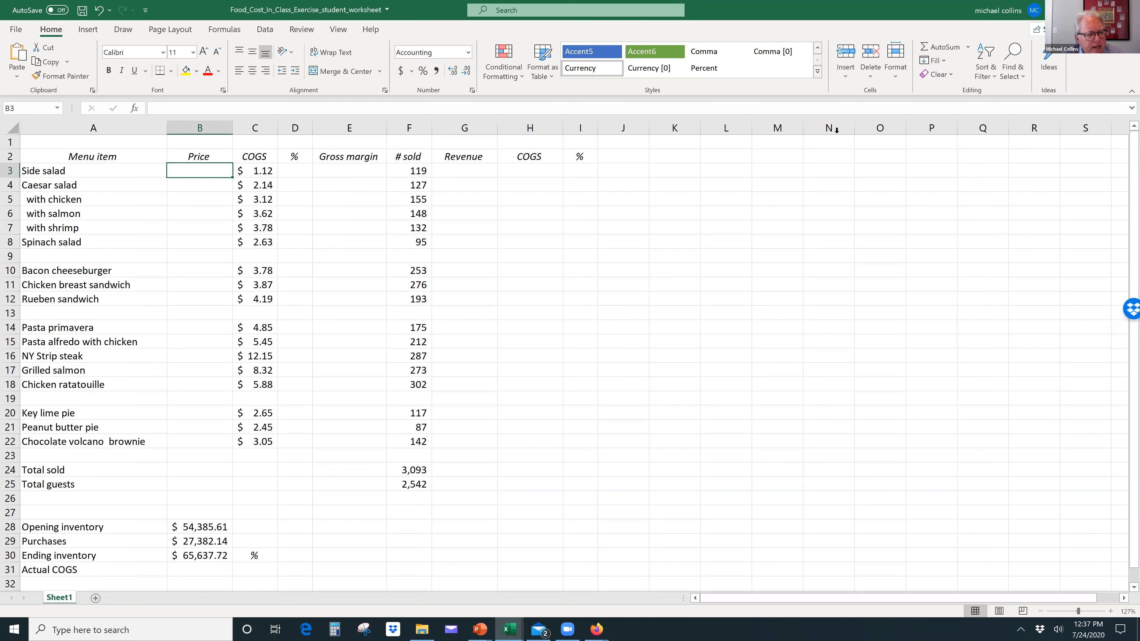
text(=)
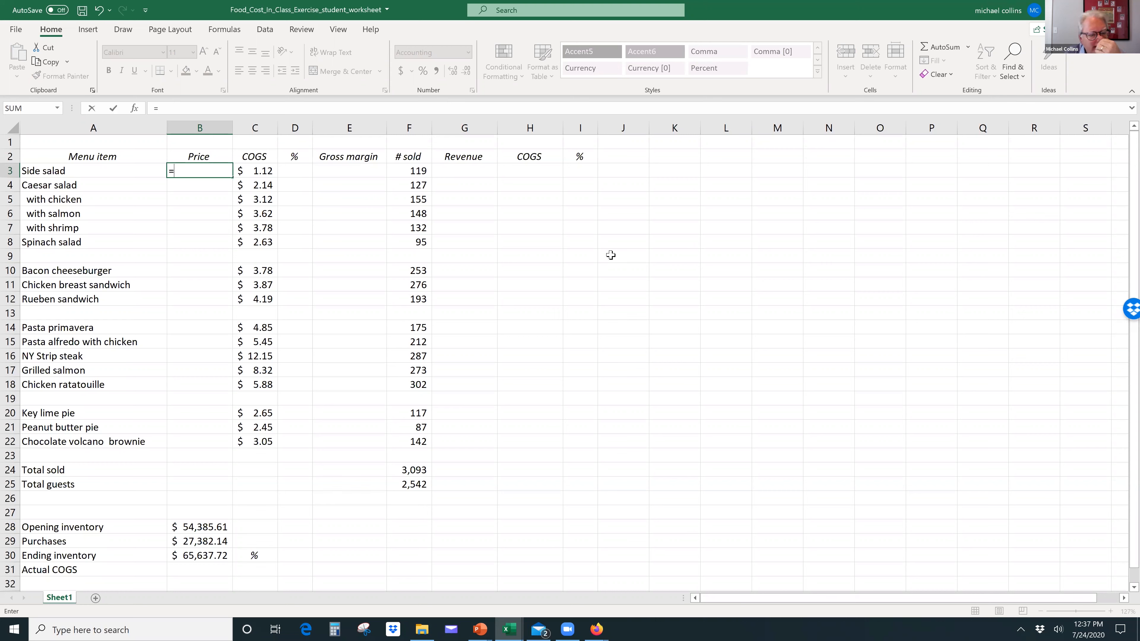
click(264, 170)
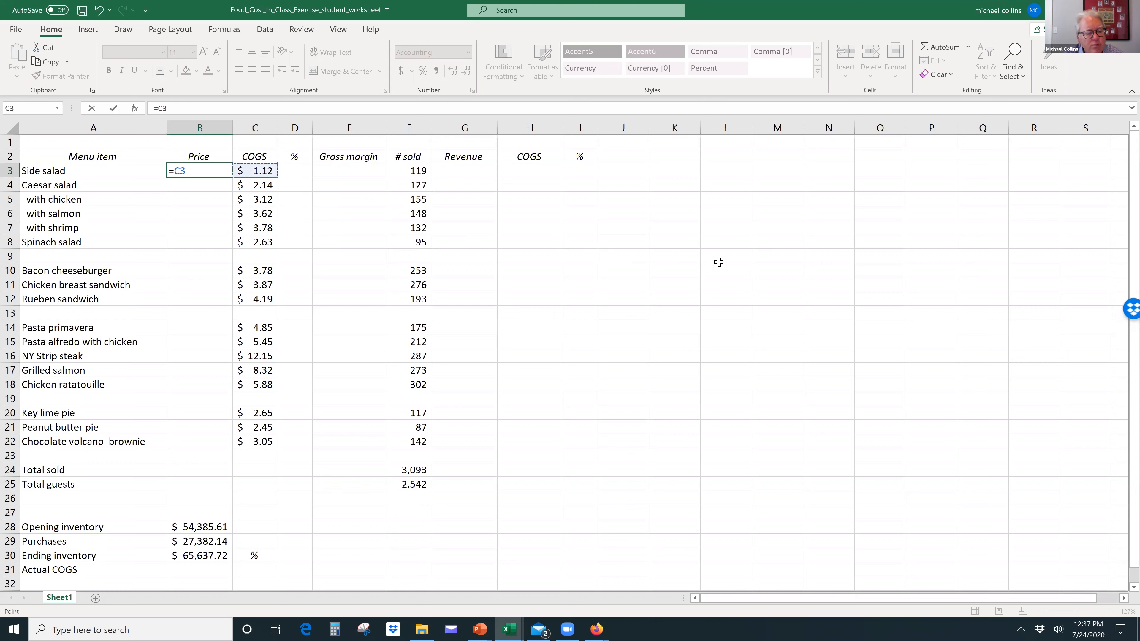
text(/)
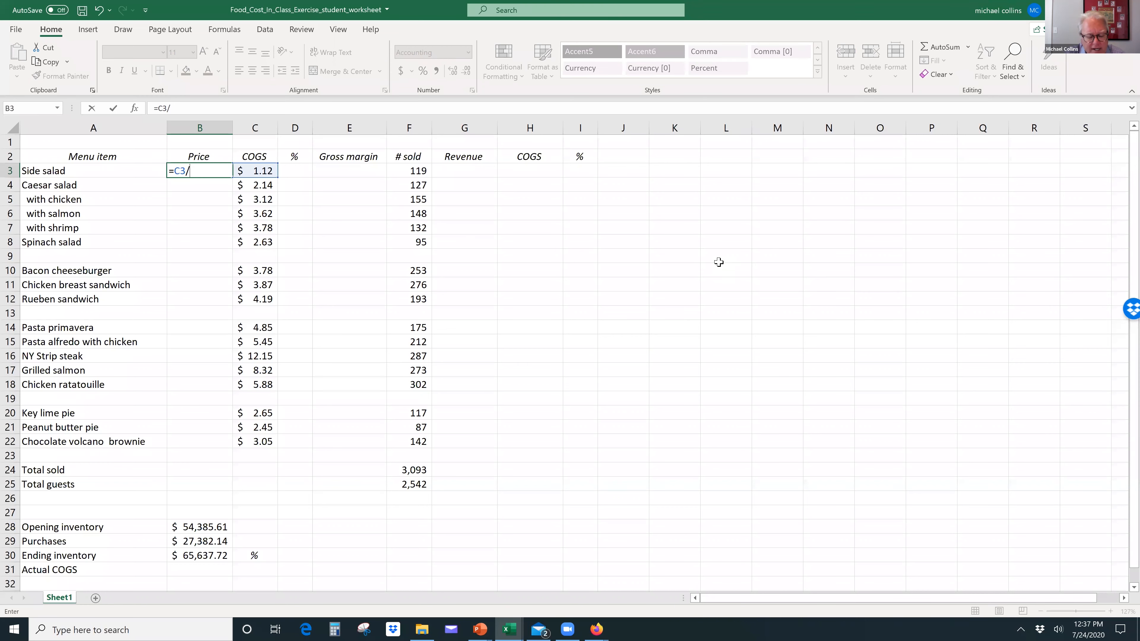
text(.25)
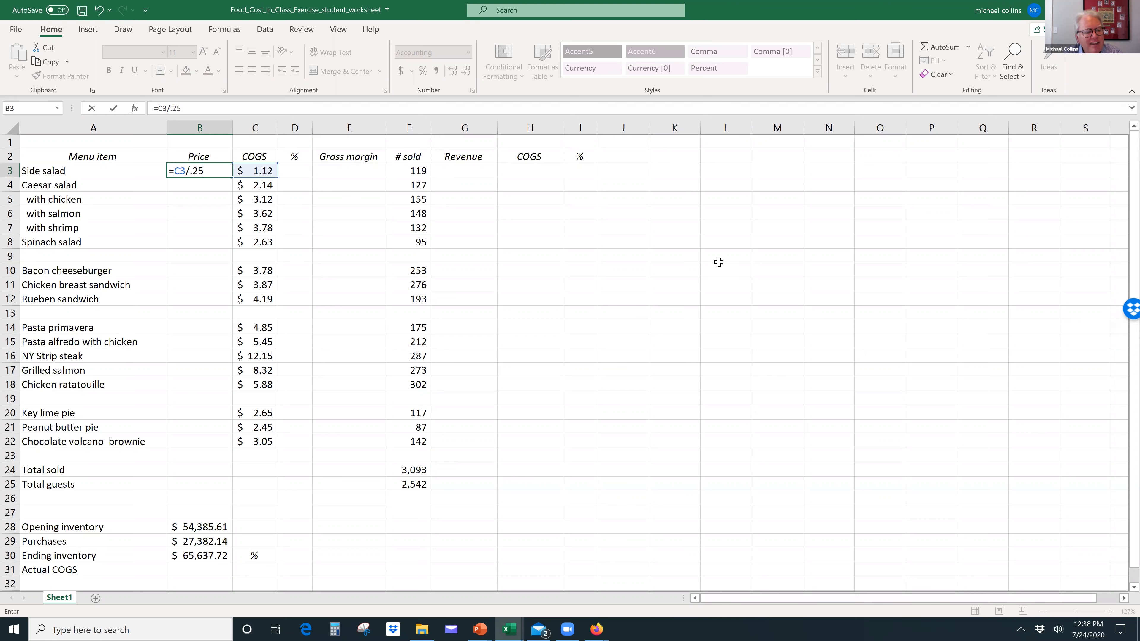
key(Return)
key(Up)
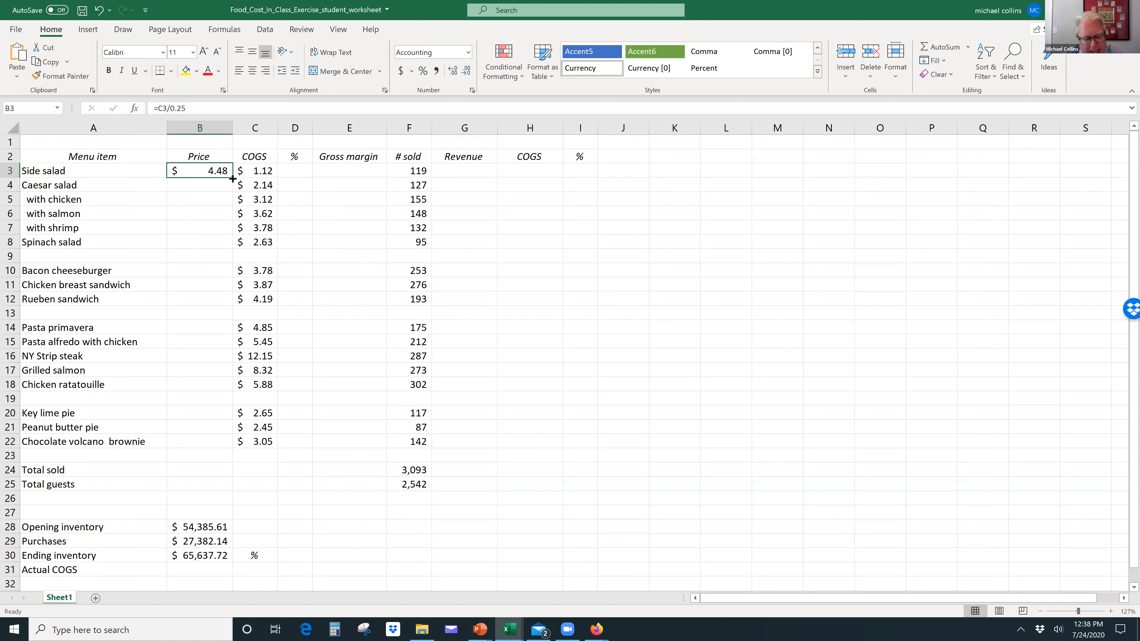
Step: Fill the price formula from B3 down to B22 and clear all prices in B3:B22
drag(232, 178, 212, 445)
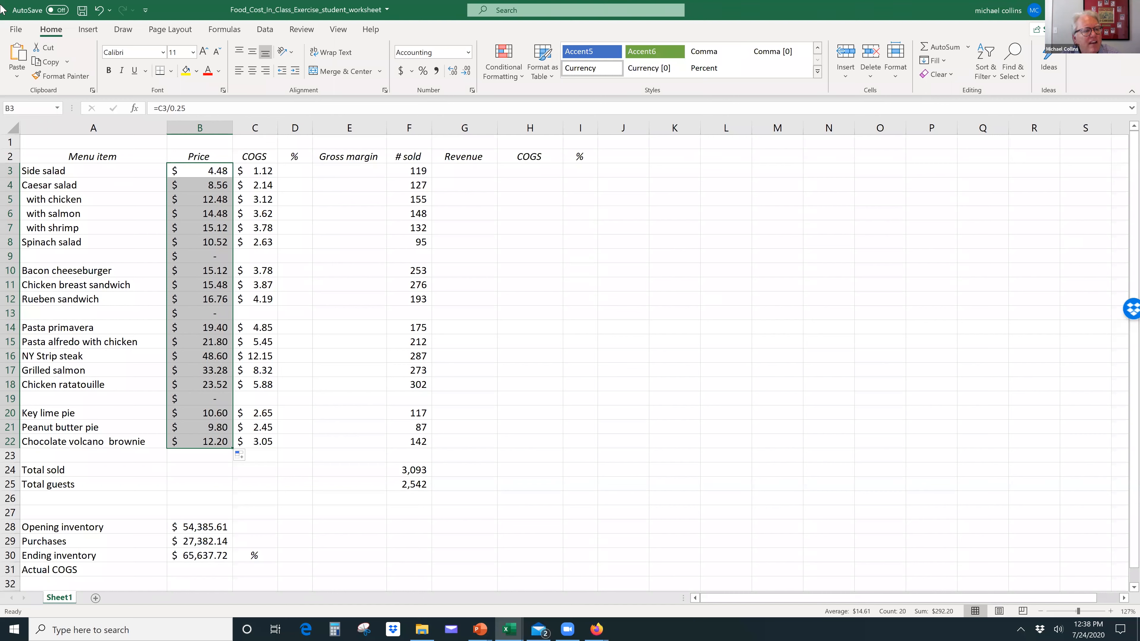
click(44, 60)
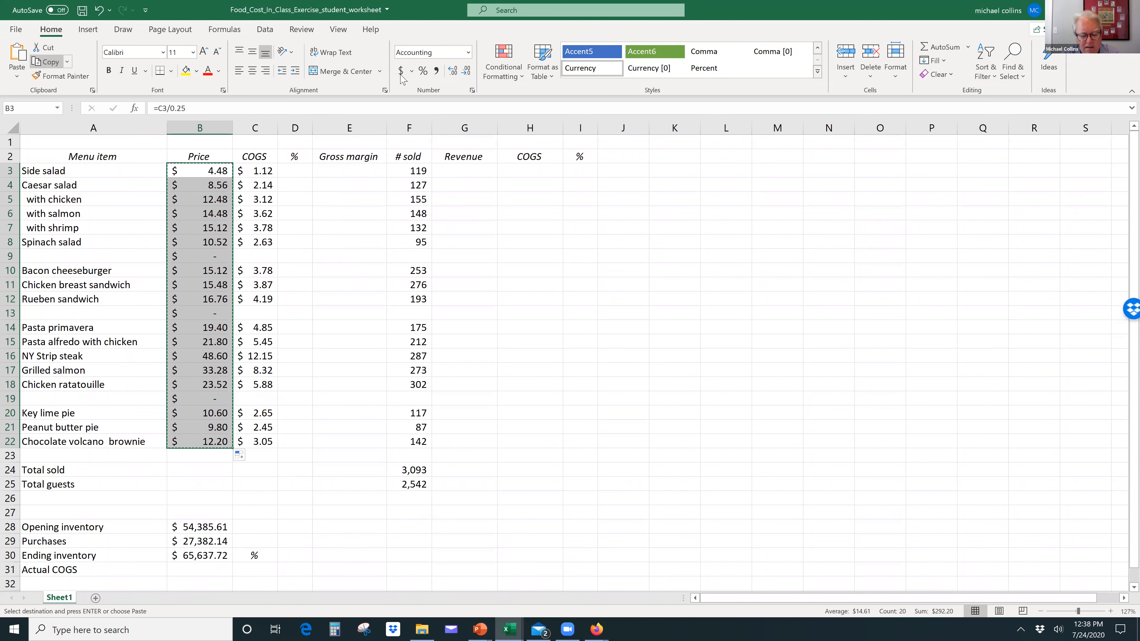
key(Delete)
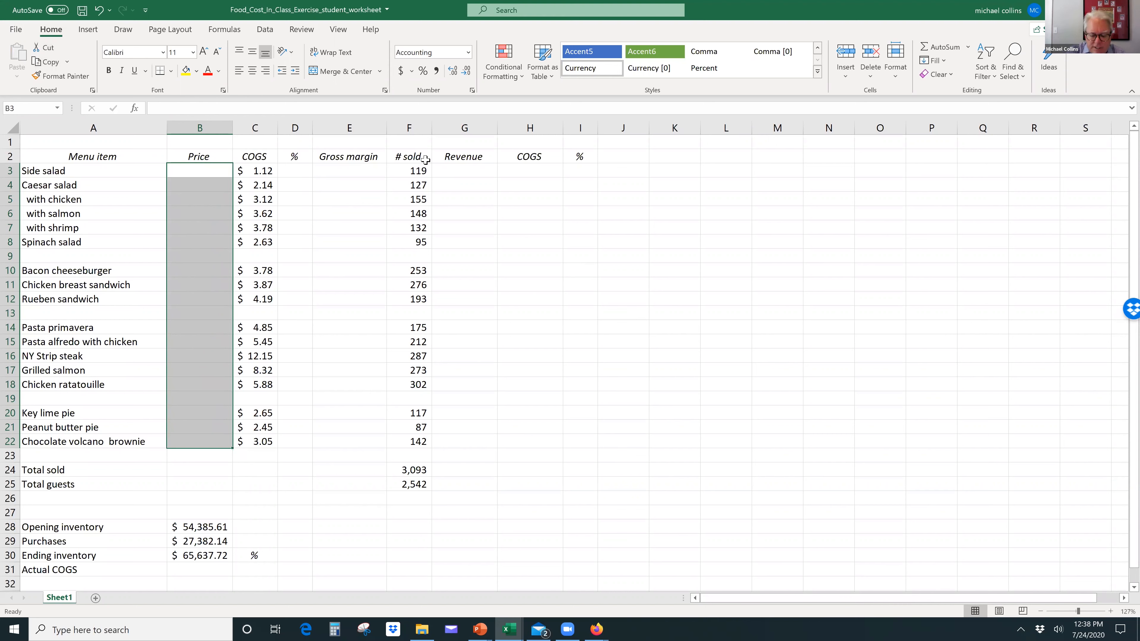
Step: Enter the formula =C3/.25 again as the side salad's price in the emptied B3
text(=)
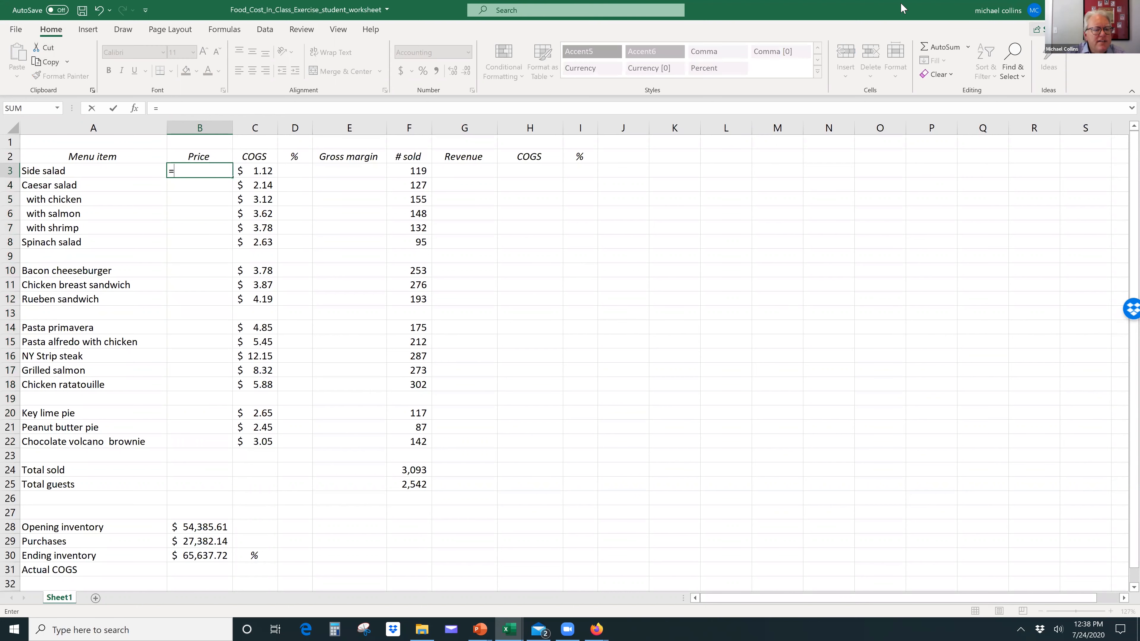
click(247, 176)
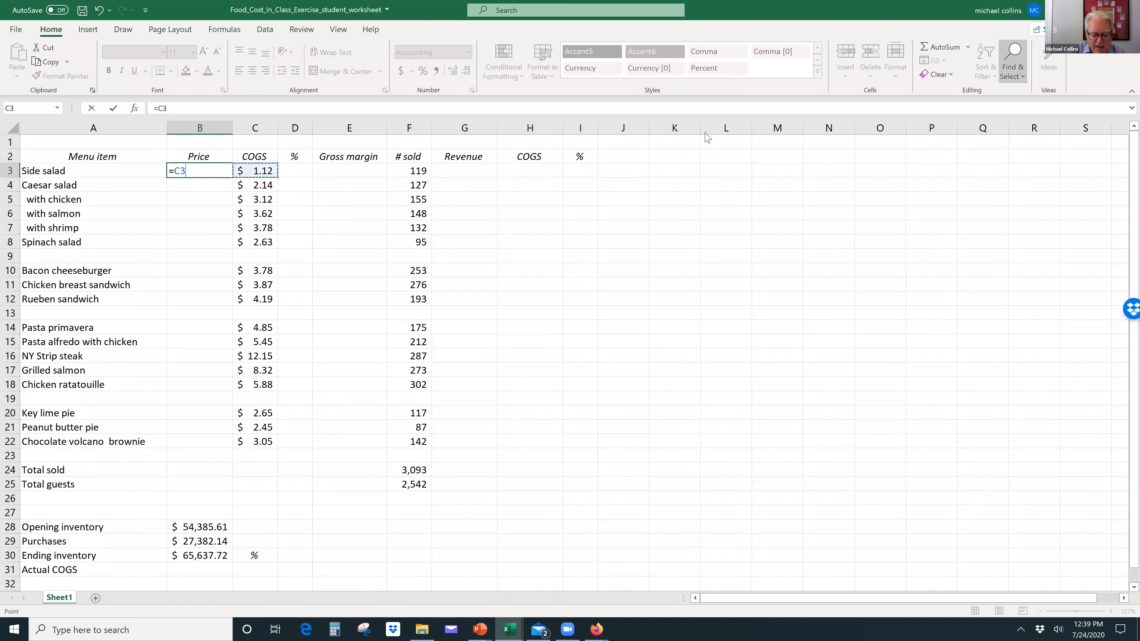
text(/)
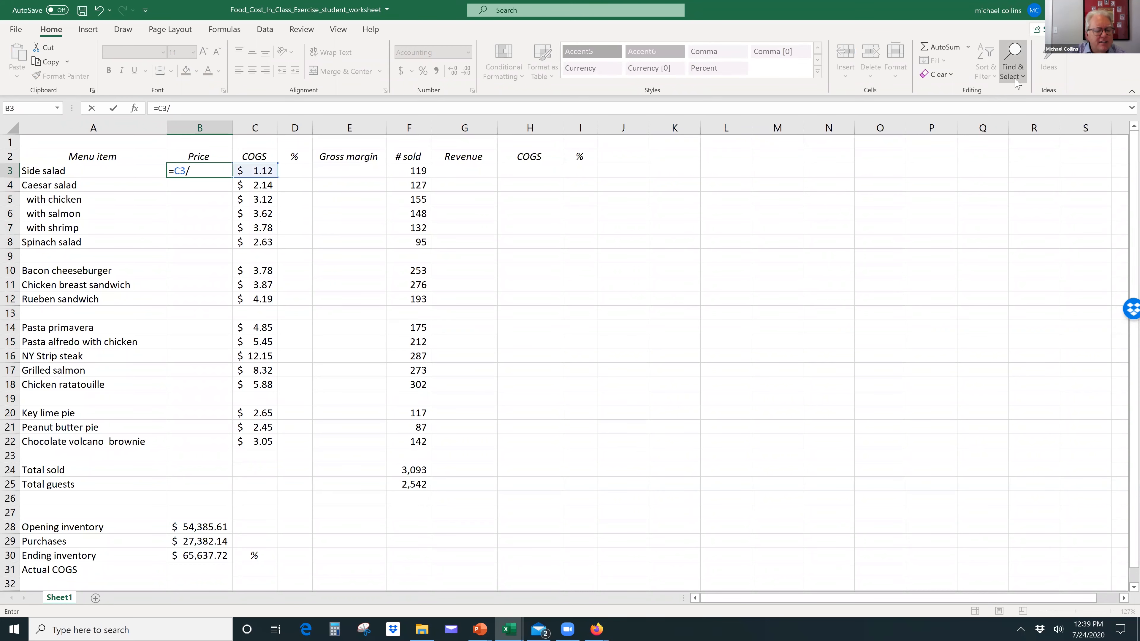
text(.25)
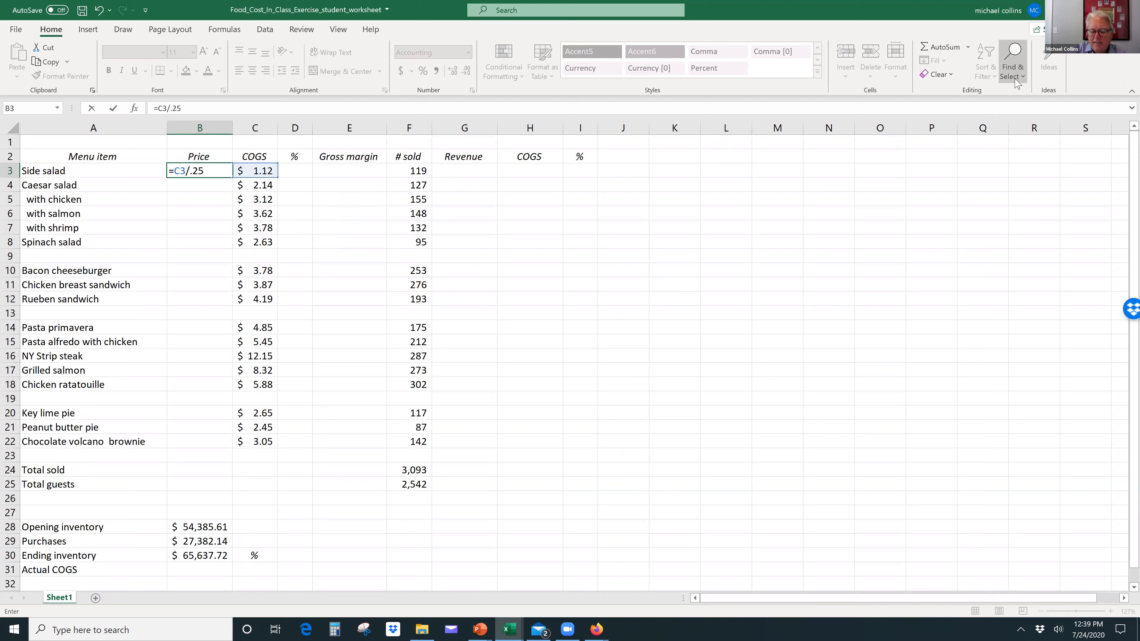
key(Return)
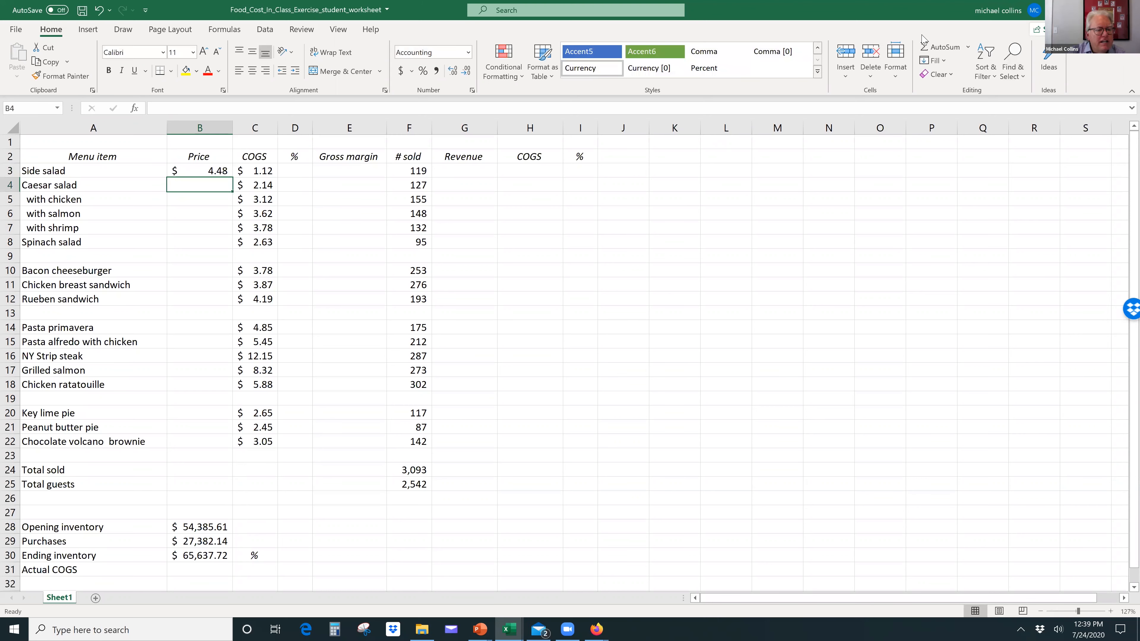
Step: Fill the side salad's price formula down the Price column through the chocolate volcano brownie in B22
click(208, 171)
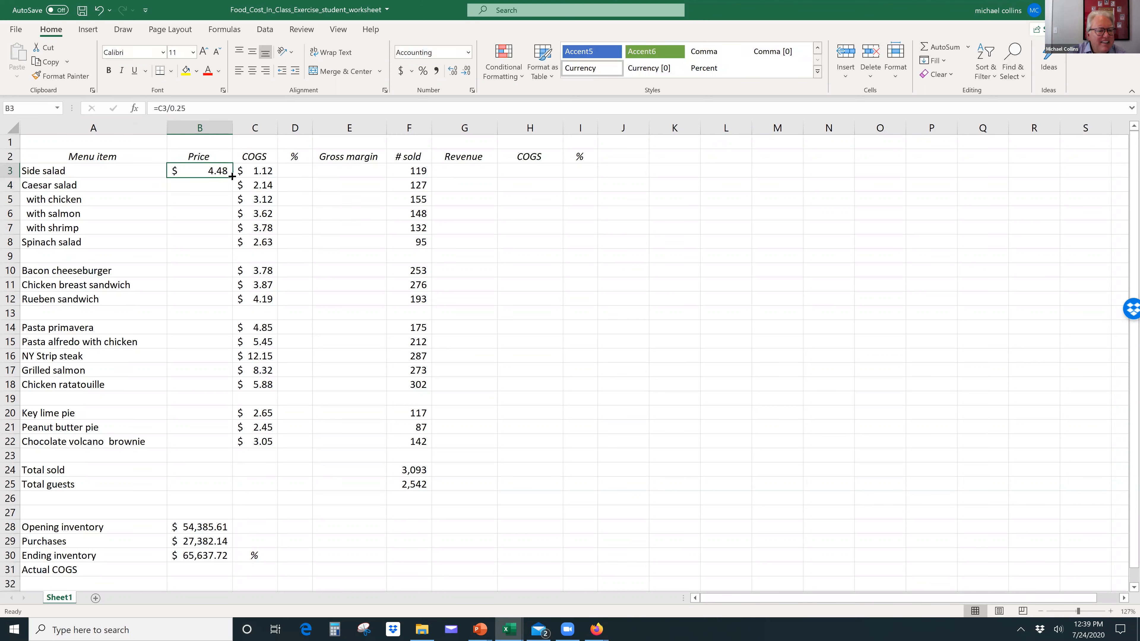
drag(232, 176, 220, 441)
click(220, 438)
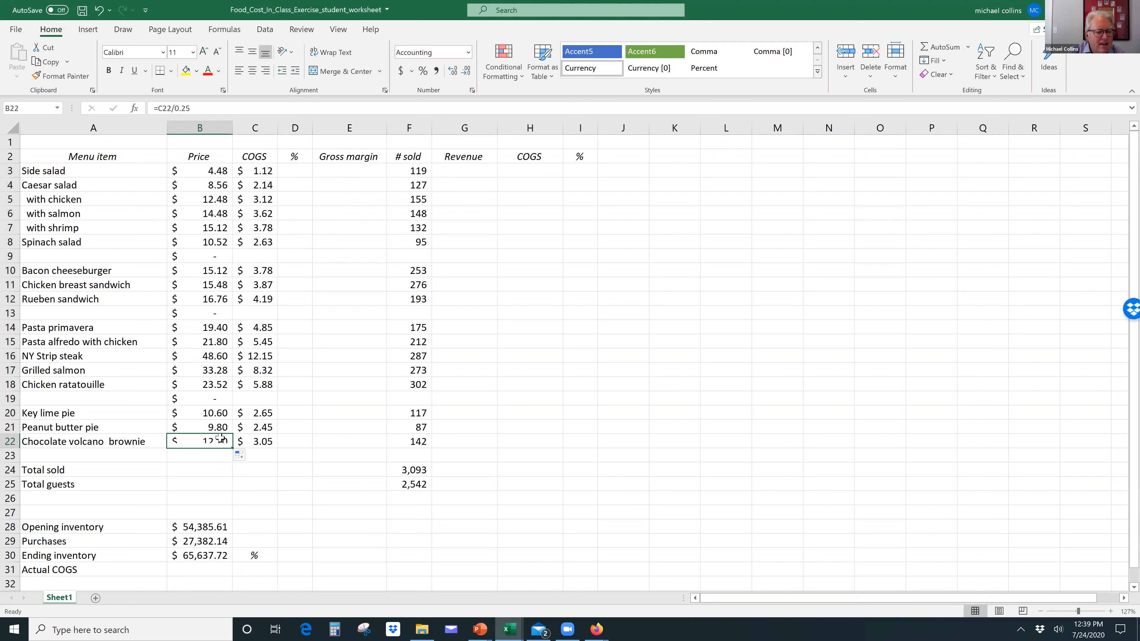
click(213, 452)
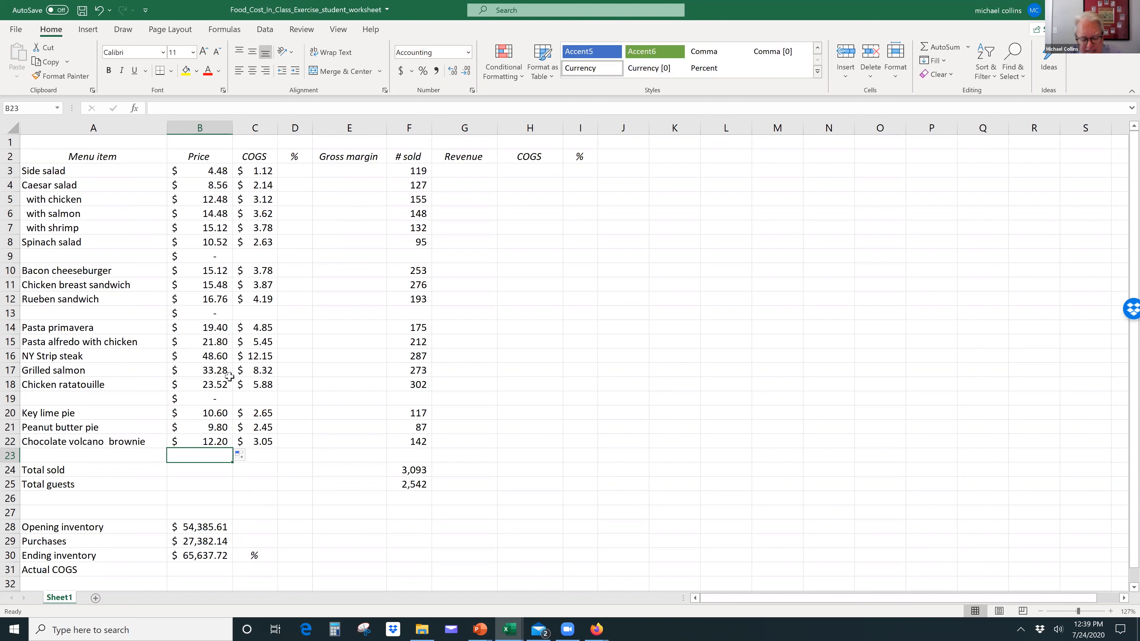
Step: Replace the price formulas with rounded prices: side salad 4.5, Caesar salad 8.5 and Caesar salad with chicken 12.5
click(217, 170)
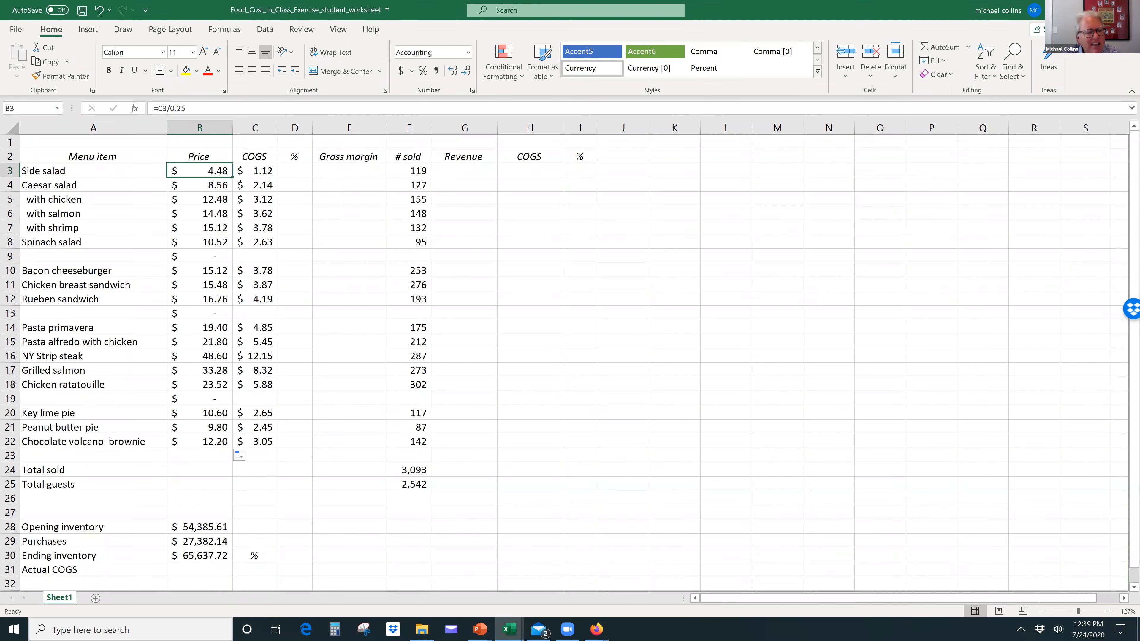
text(4)
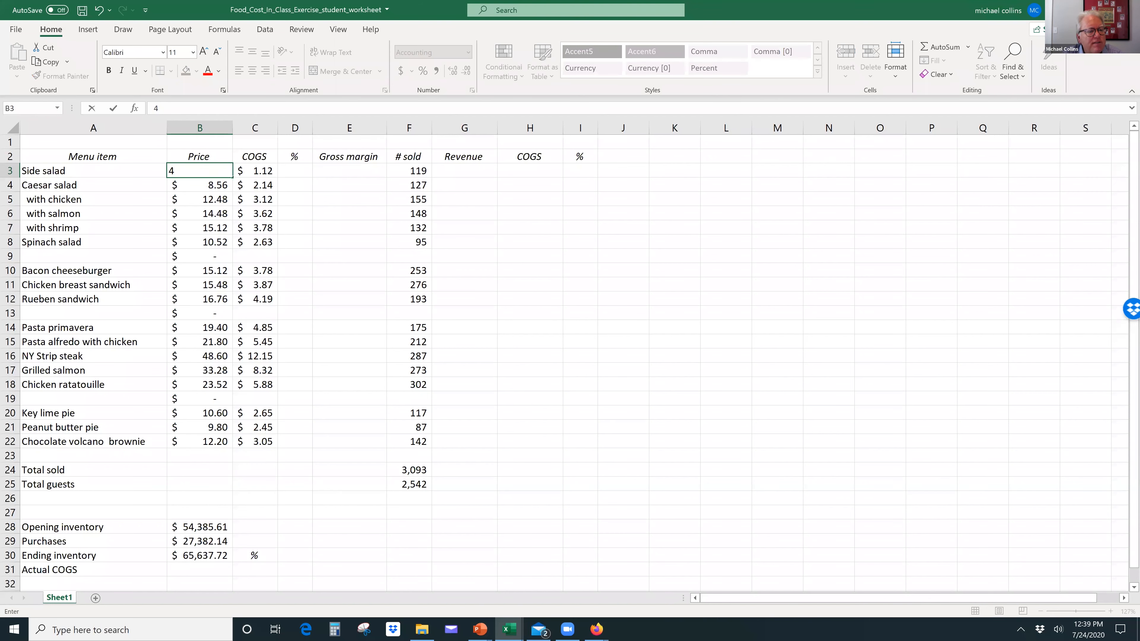
text(.5)
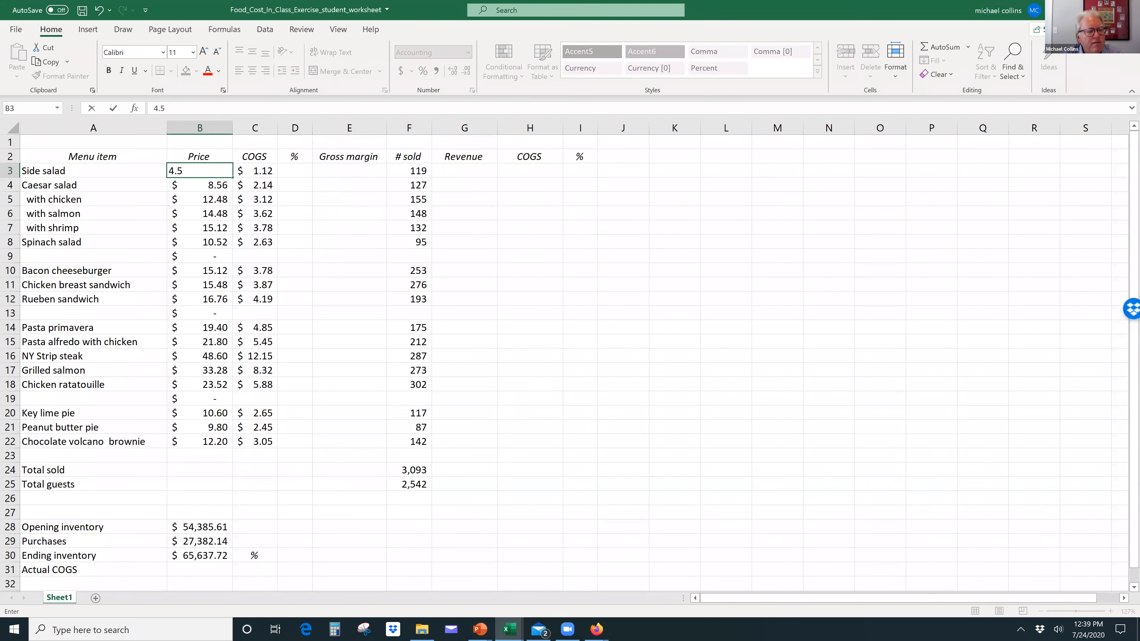
key(Return)
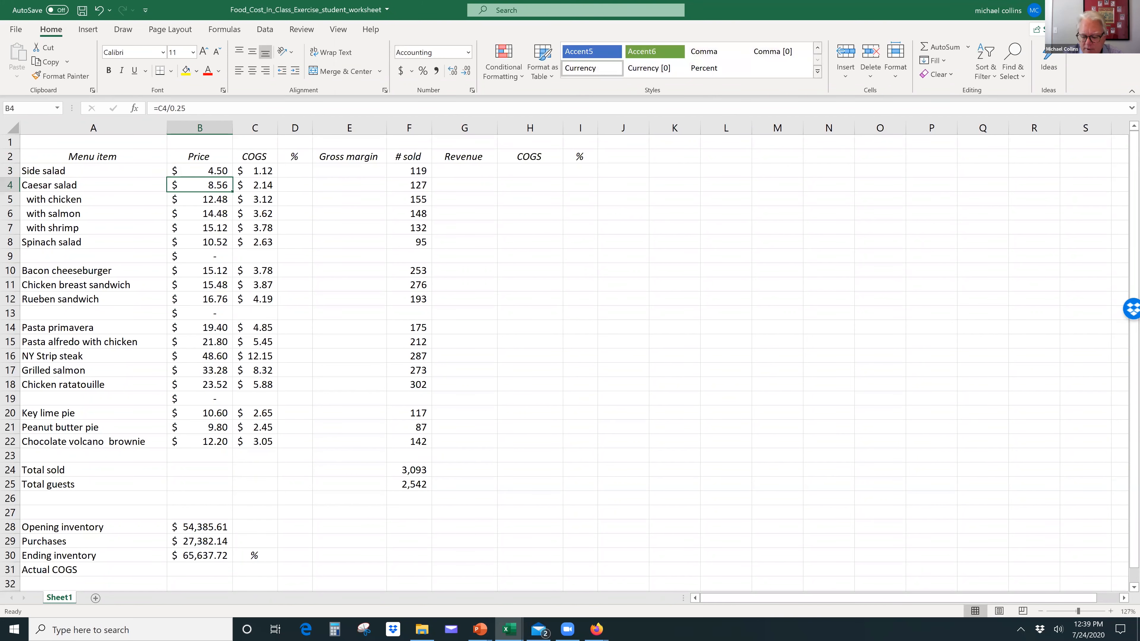
text(8.5)
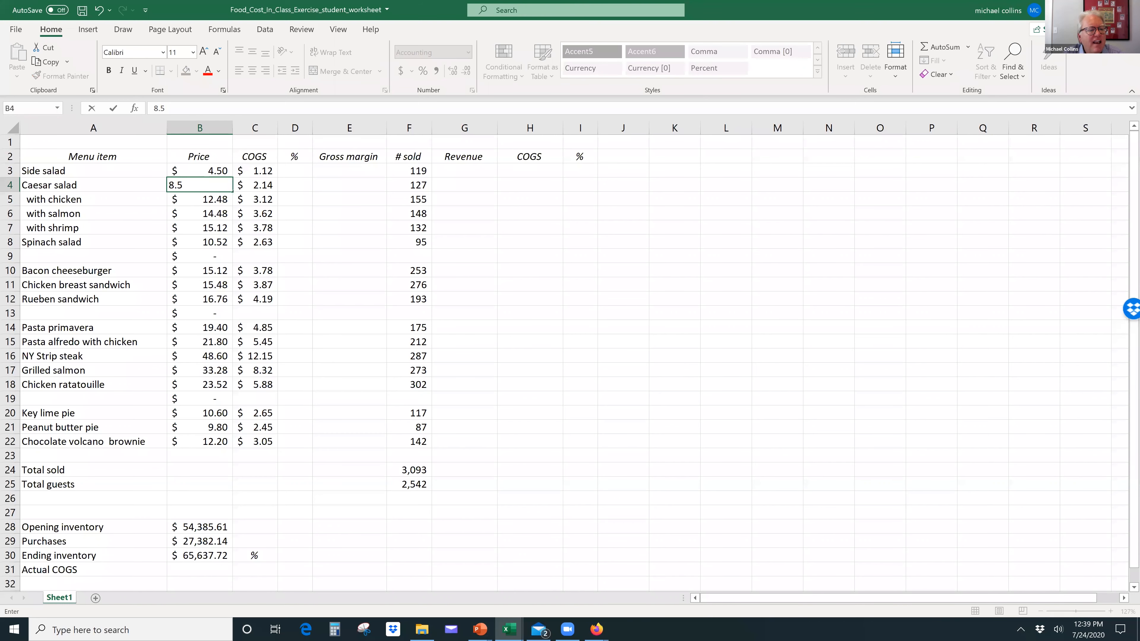
key(Return)
text(12.5)
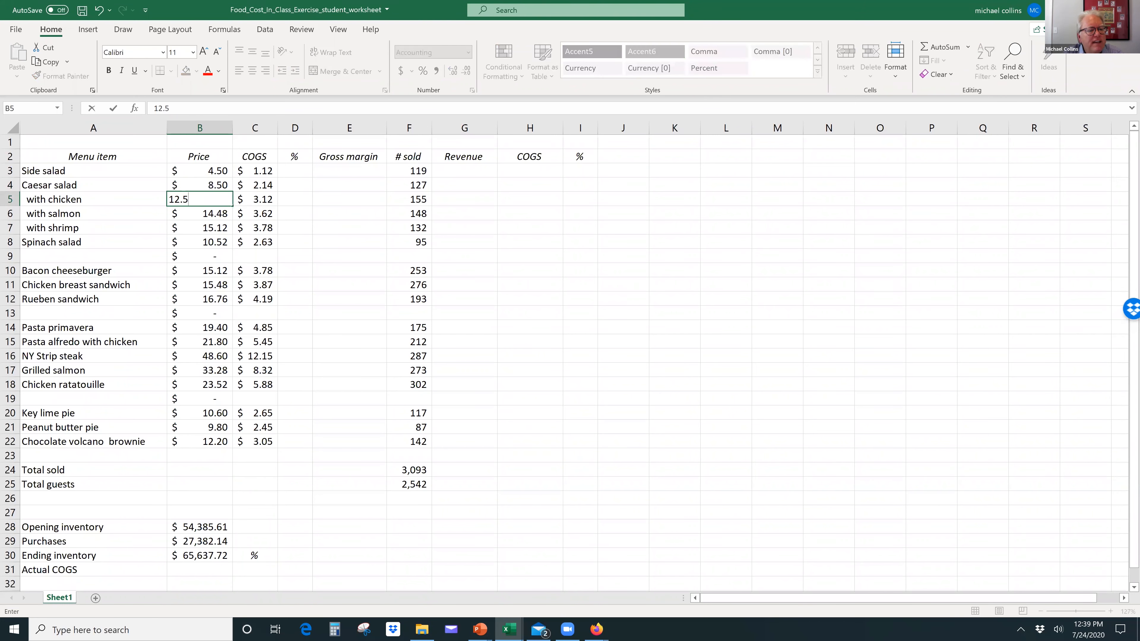
key(Return)
Step: Set the Caesar salad prices to 14.5 with salmon and 15 with shrimp, the spinach salad to 10.50, and clear B9
text(14.5)
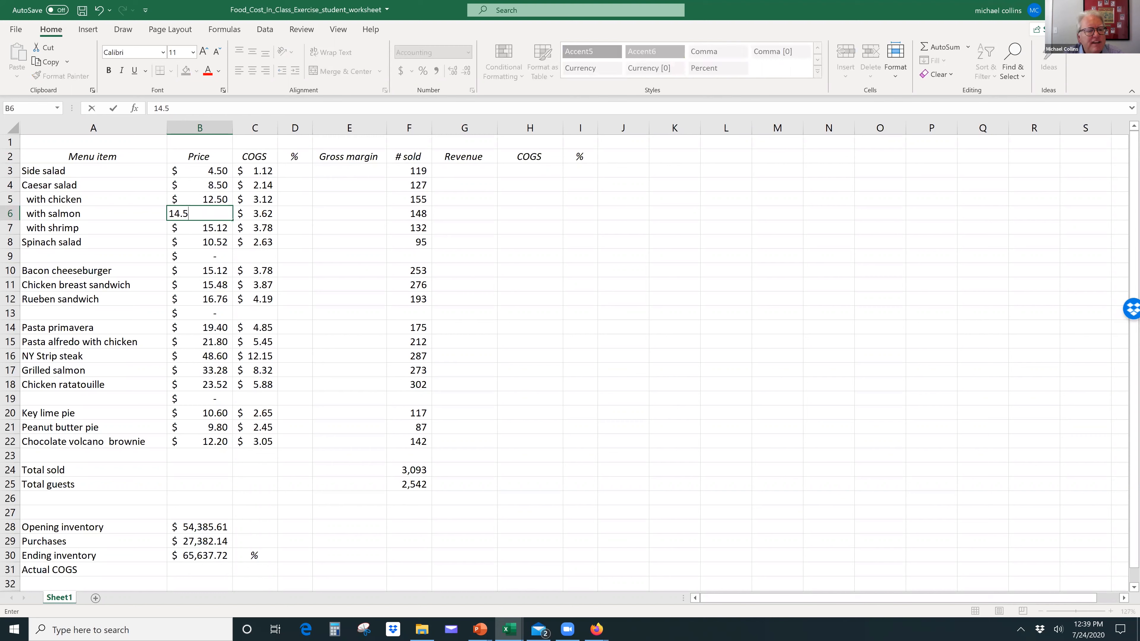
key(Return)
text(15)
key(Return)
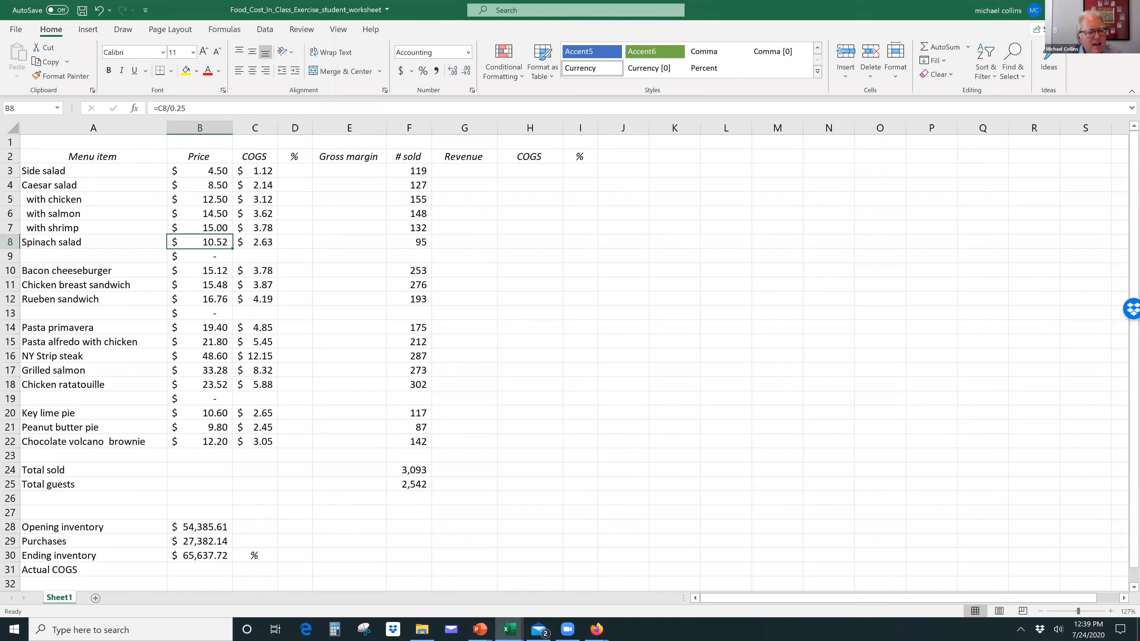
text(10.50)
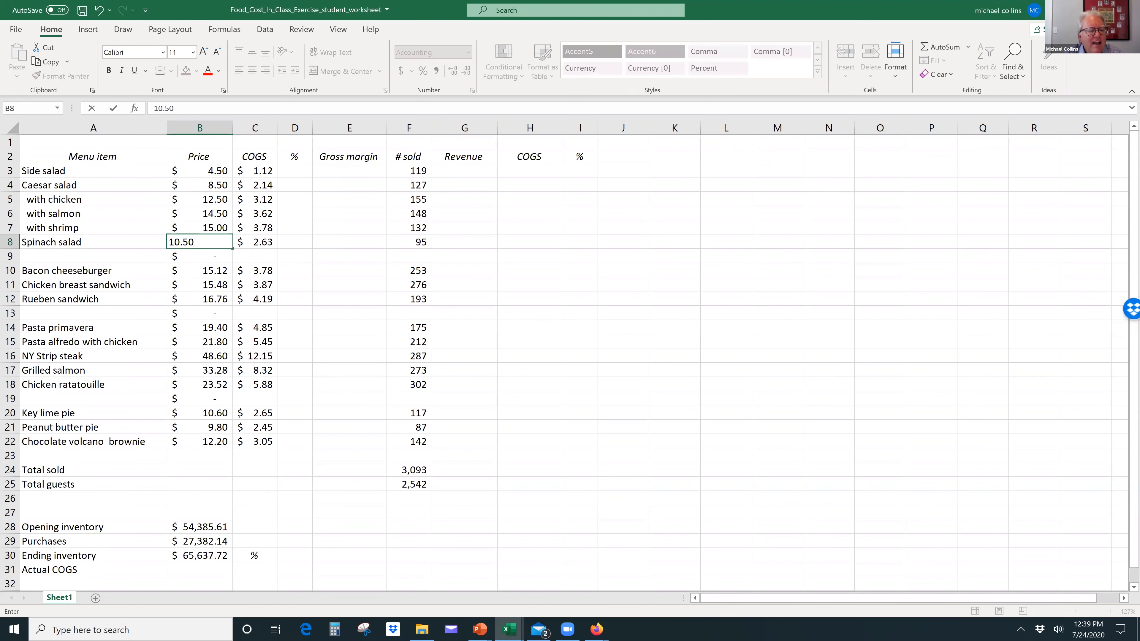
key(Return)
key(Delete)
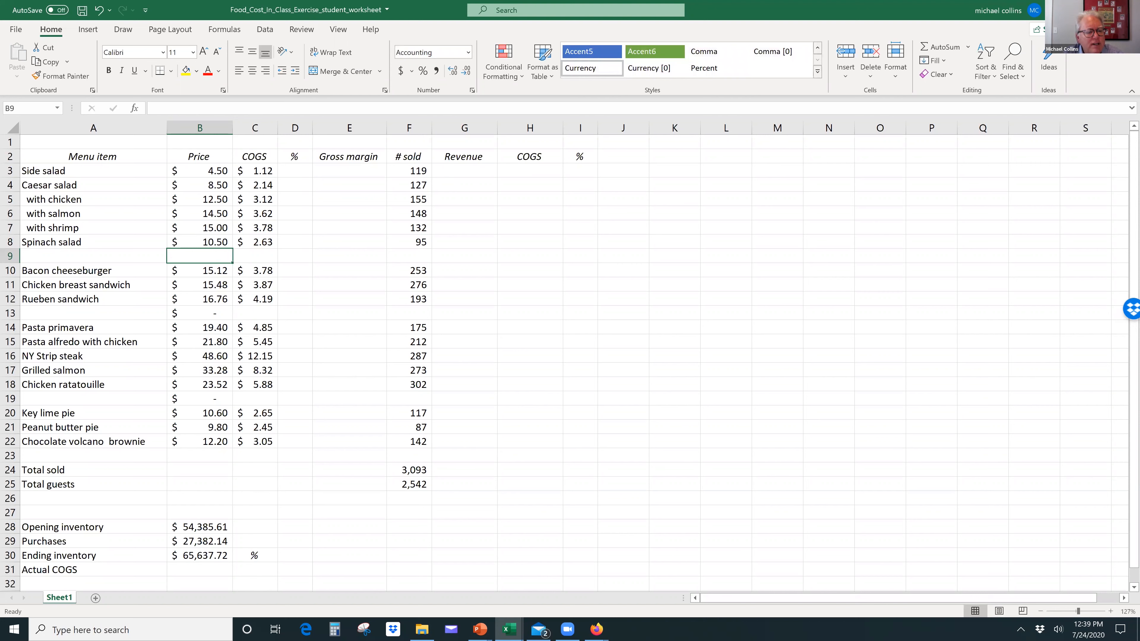
Step: Set the bacon cheeseburger's price to 14.75 and the chicken breast sandwich's price to 15.25
key(Down)
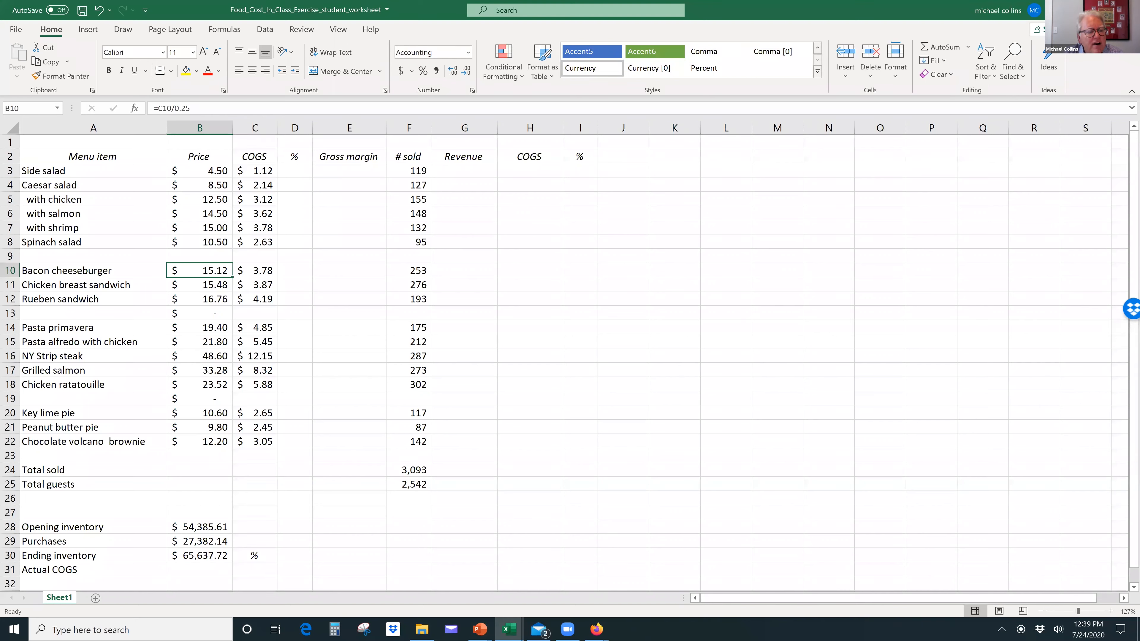
text(14.75)
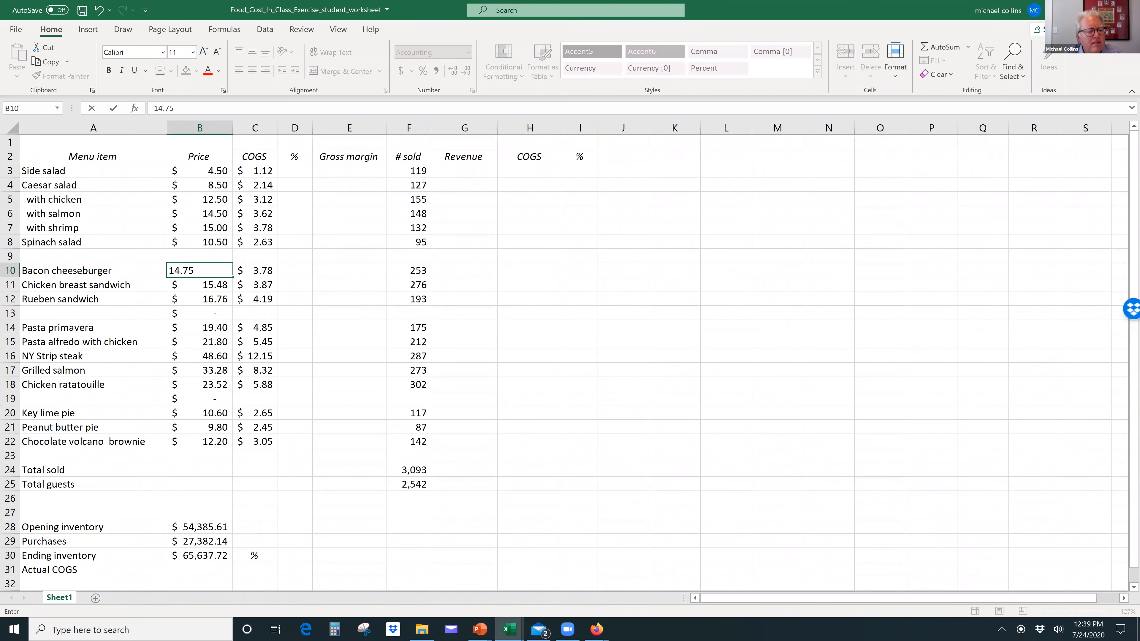
key(Return)
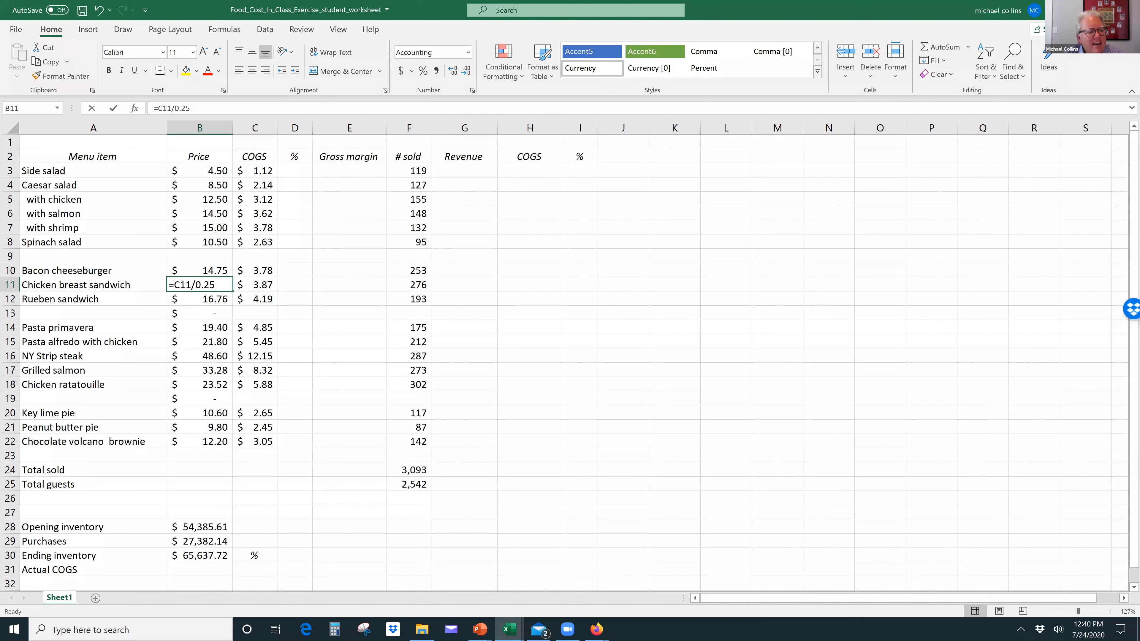
text(15.25)
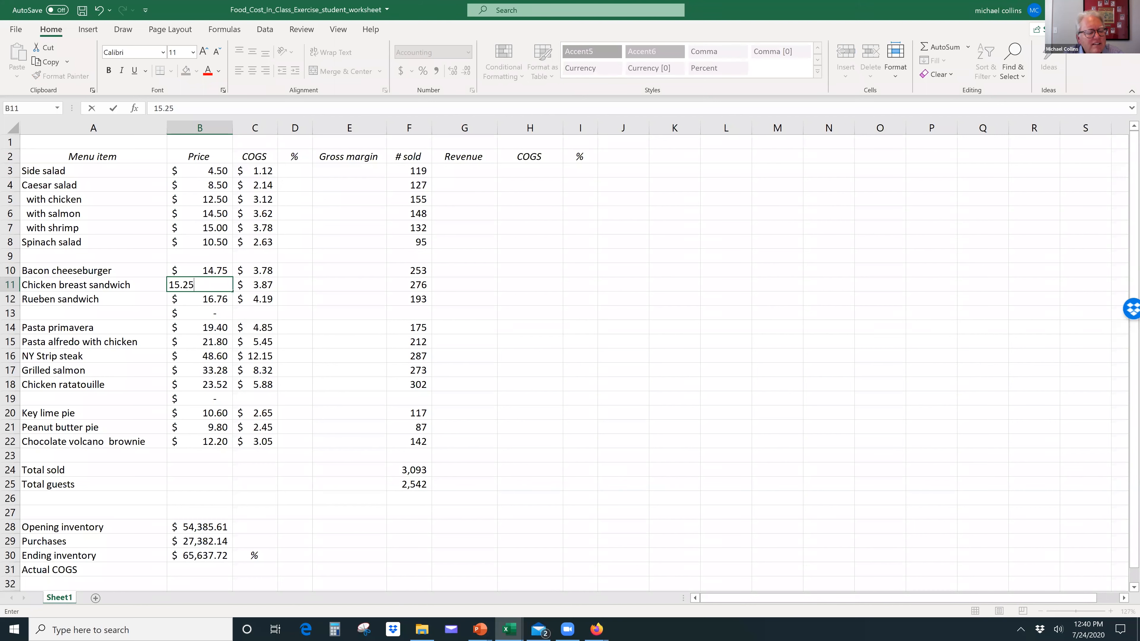
key(Return)
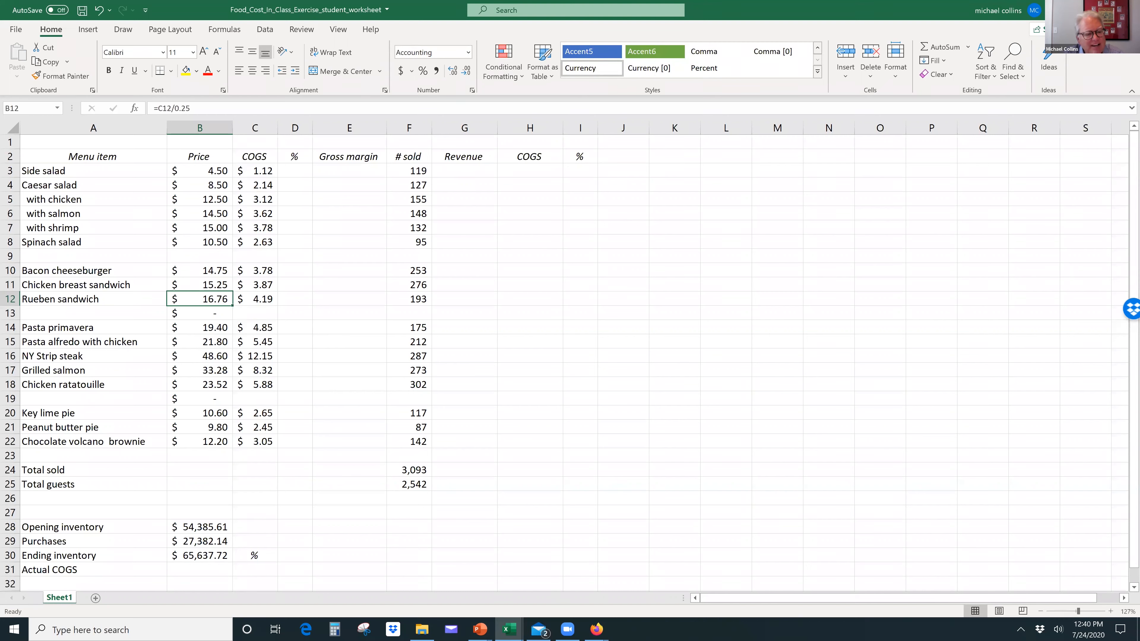
Step: Set the Rueben sandwich's price to 16.75 and clear the blank row's price formula in B13
text(163)
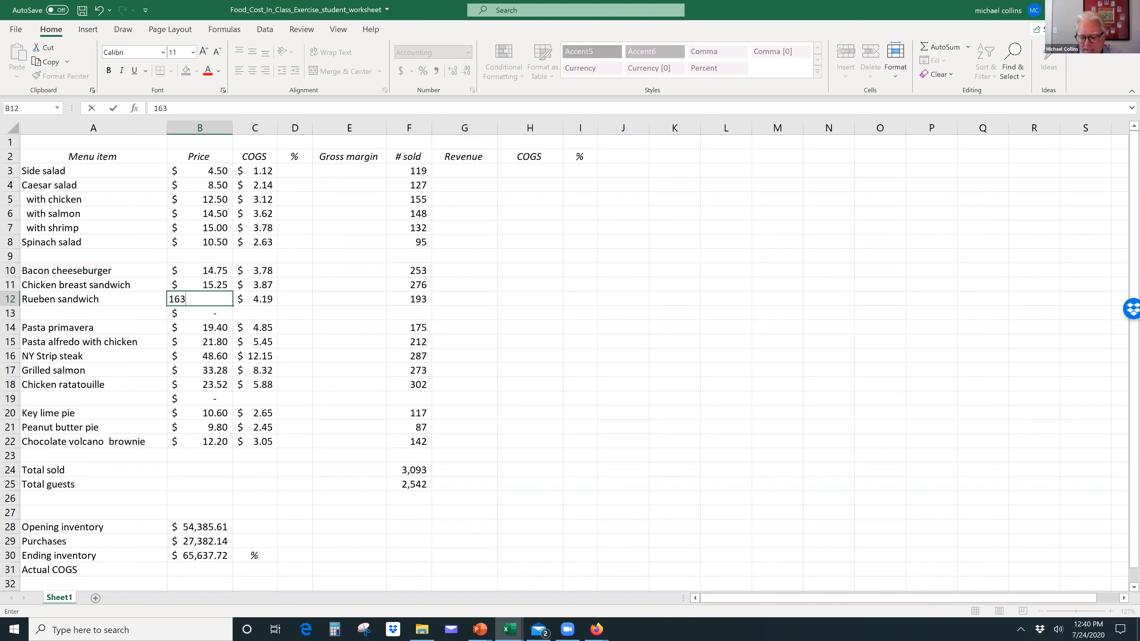
key(BackSpace)
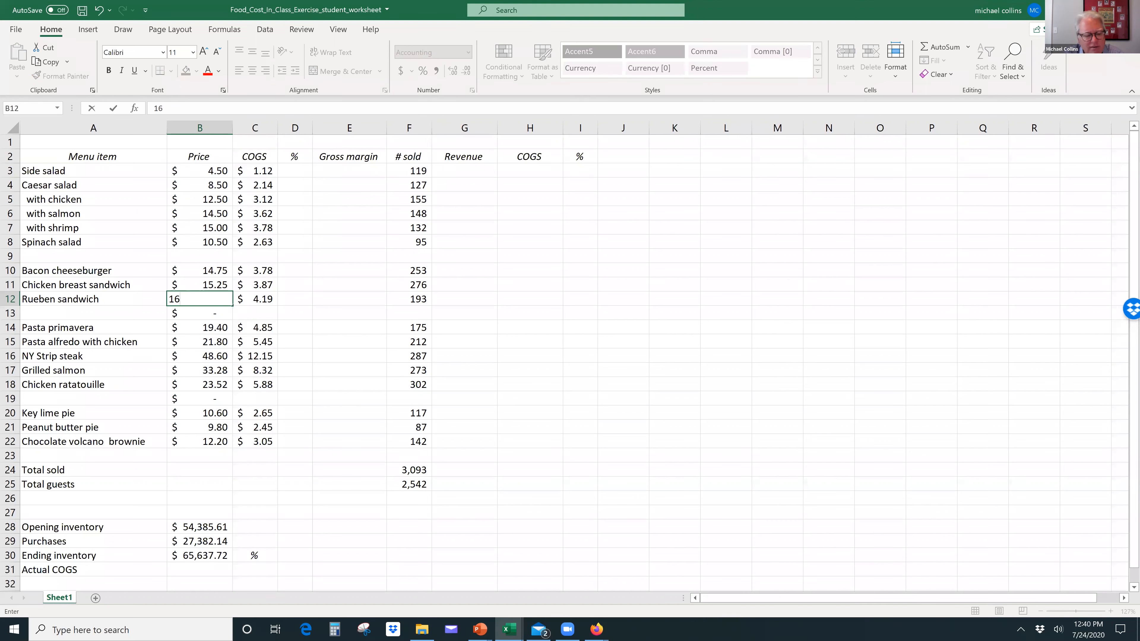
text(.)
key(Escape)
text(16.75)
key(Return)
key(Delete)
key(Down)
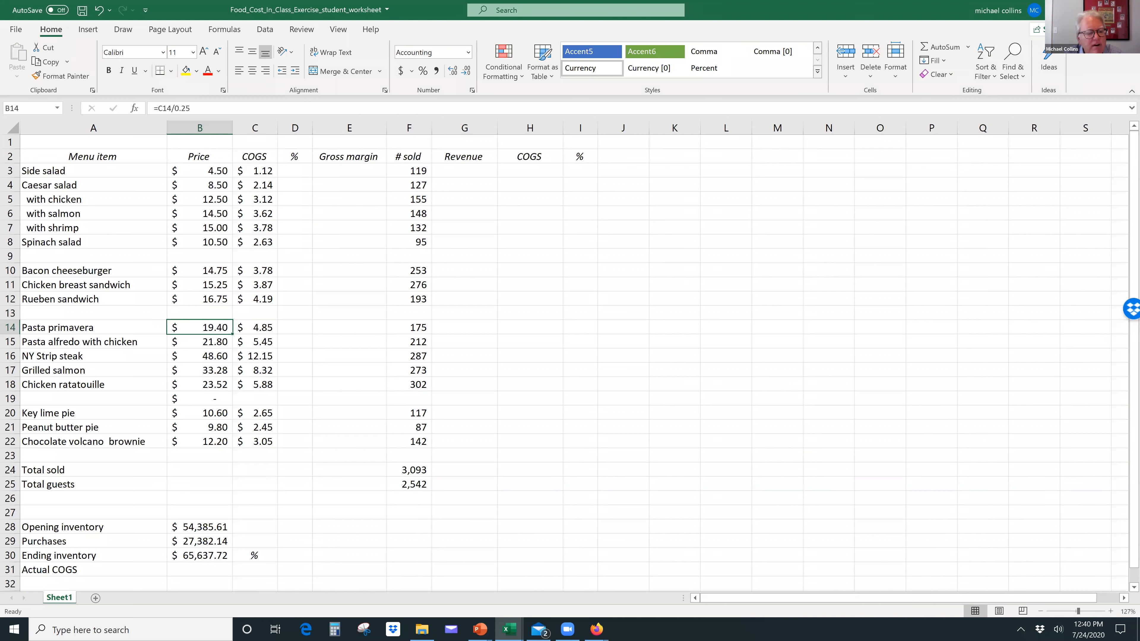
Step: Replace the pasta price formulas with 19.25 for pasta primavera and 21.75 for pasta alfredo with chicken
text(19.25)
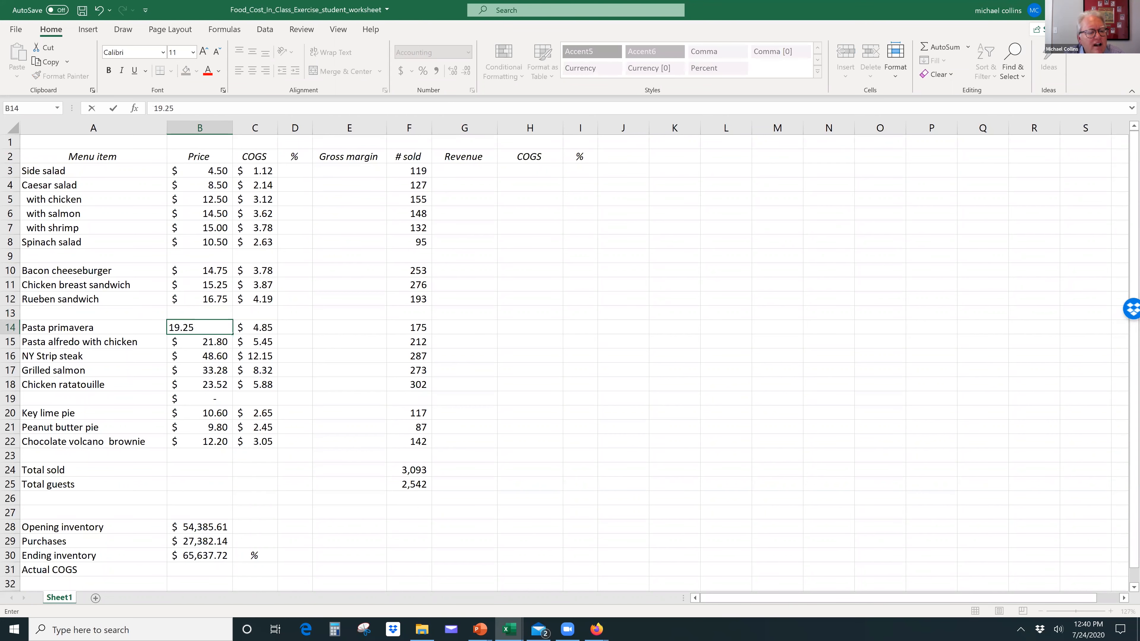
key(Return)
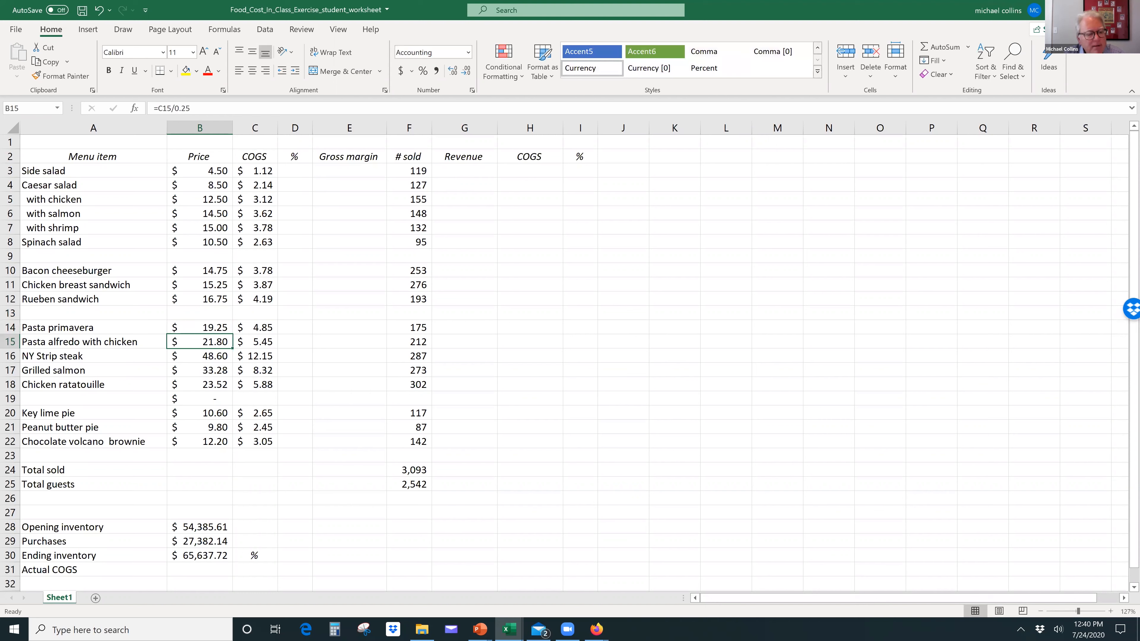
text(21.75)
key(Return)
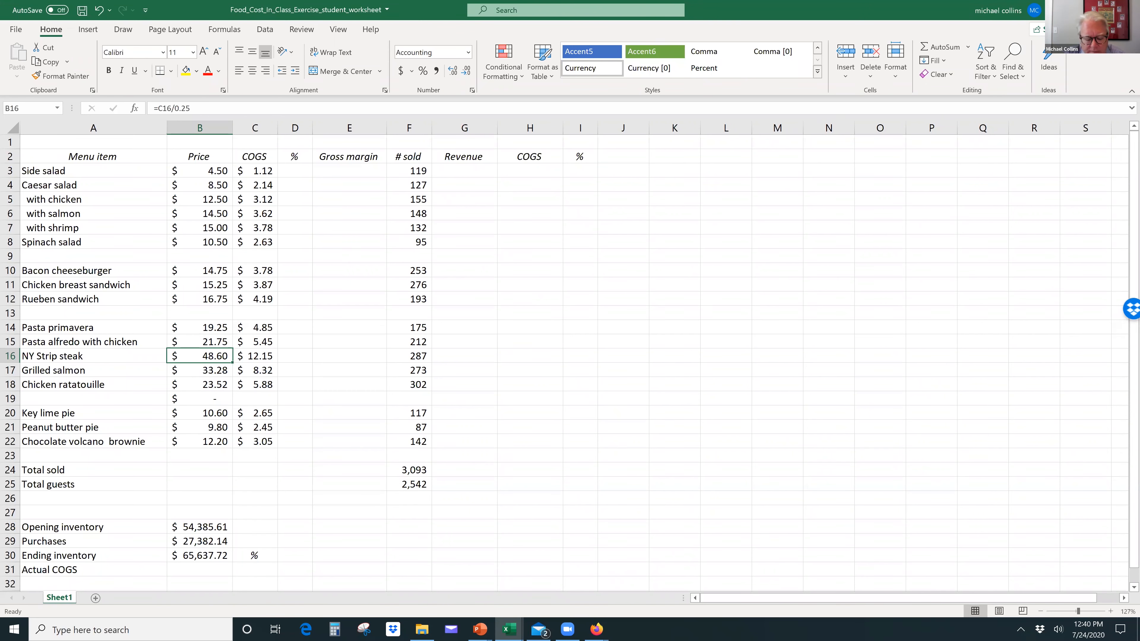
Step: Set the NY Strip steak's price to 39.50
text(=C16/)
text(0.3)
key(Return)
key(Up)
text(39.5)
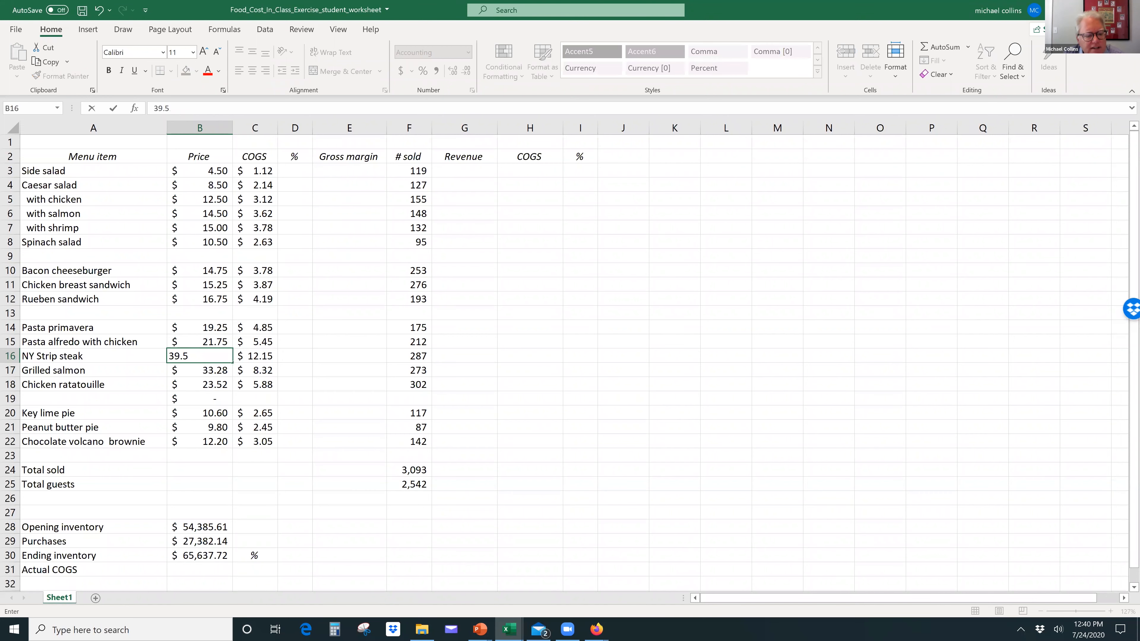
key(Return)
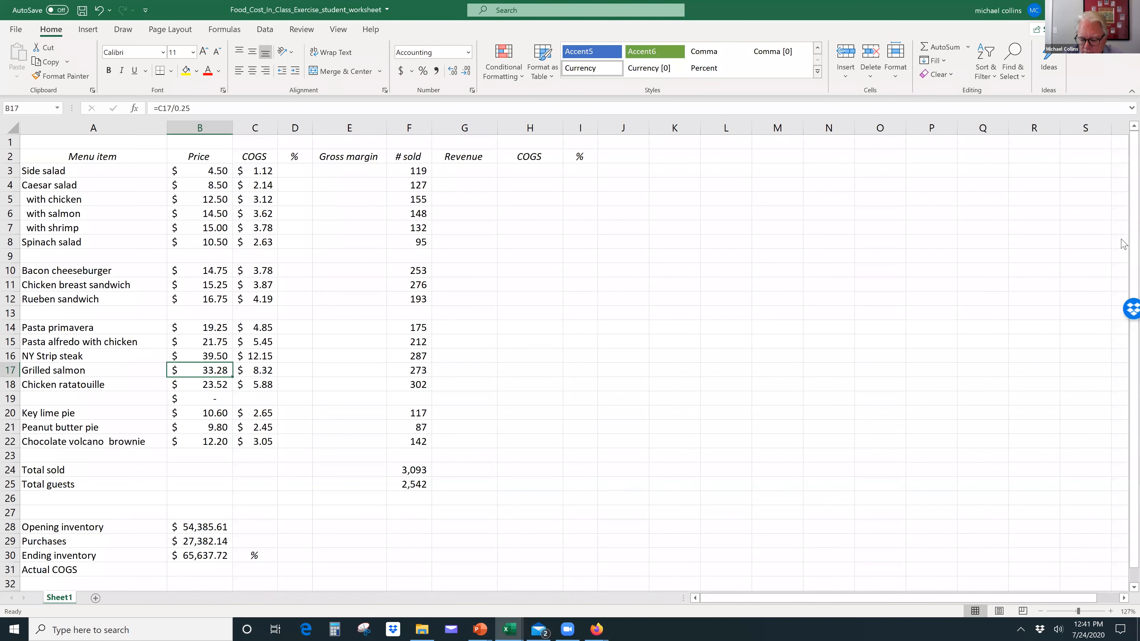
Step: Set the grilled salmon's price to 33.25 and the chicken ratatouille's to 23.50, and clear B19
text(33.25)
key(Return)
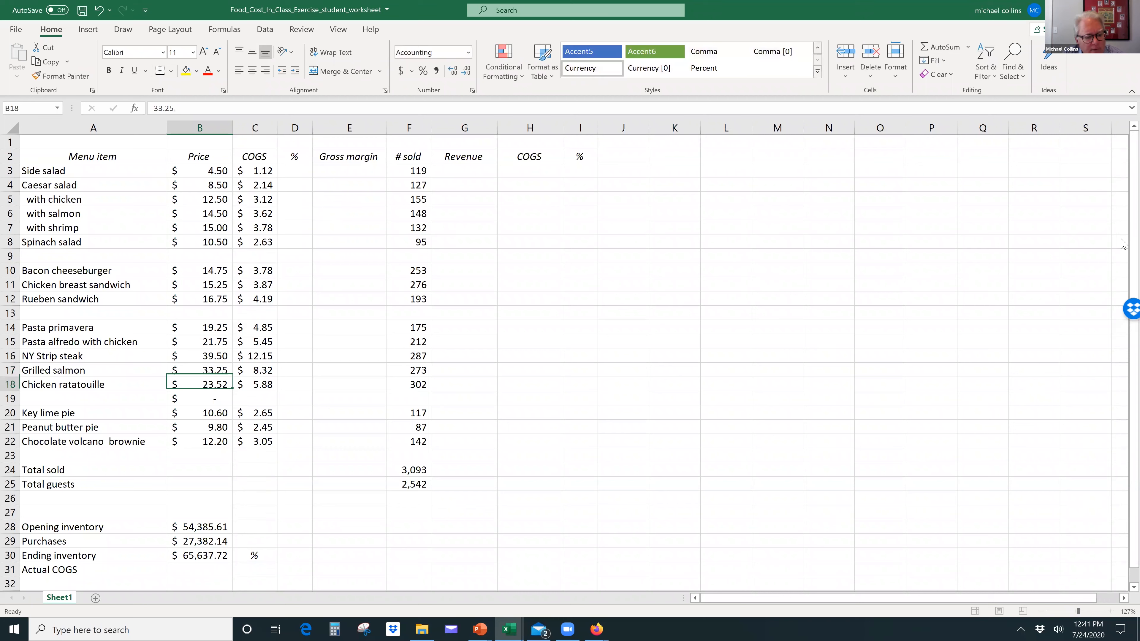
text(23.50)
key(Return)
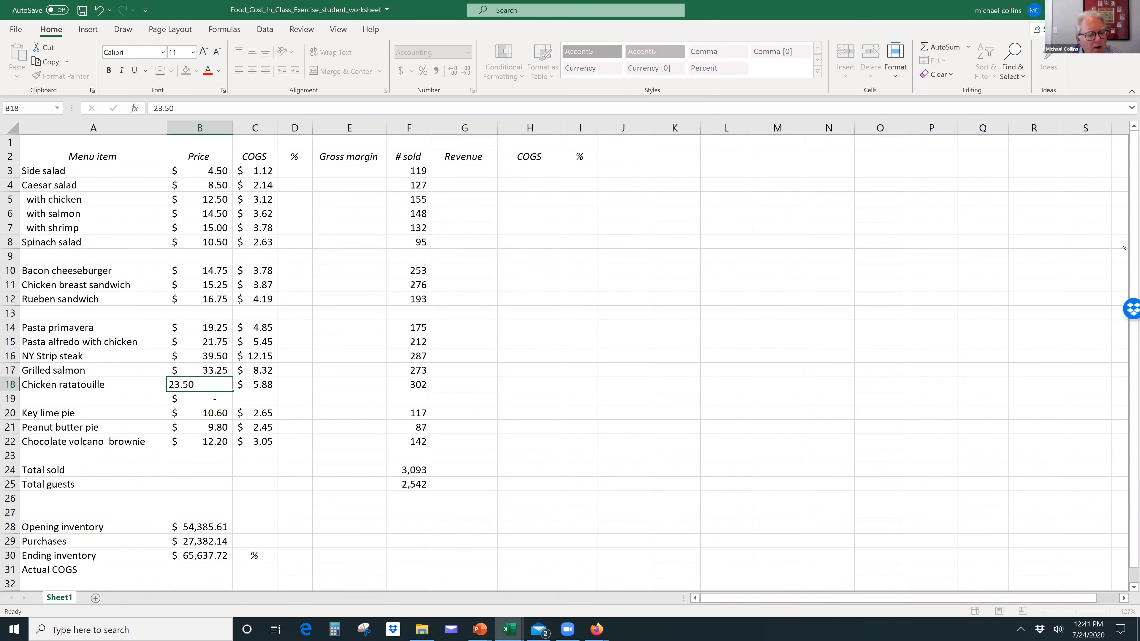
key(Delete)
key(Down)
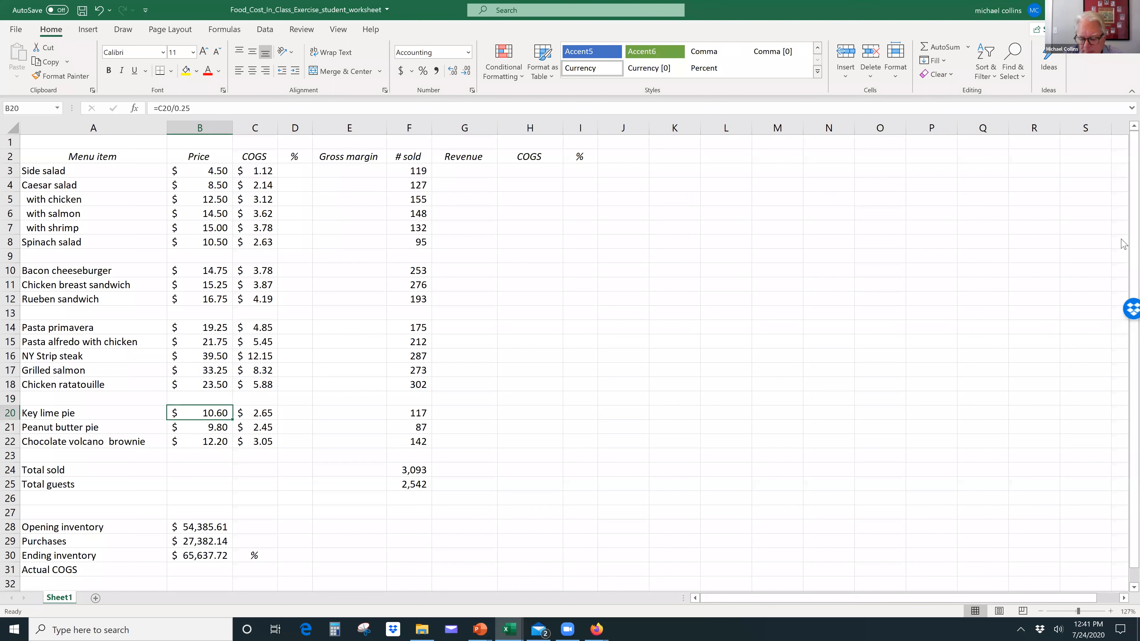
Step: Set the dessert prices to 9.50 for key lime pie, 9.75 for peanut butter pie and 11.75 for the chocolate volcano brownie
text(9.)
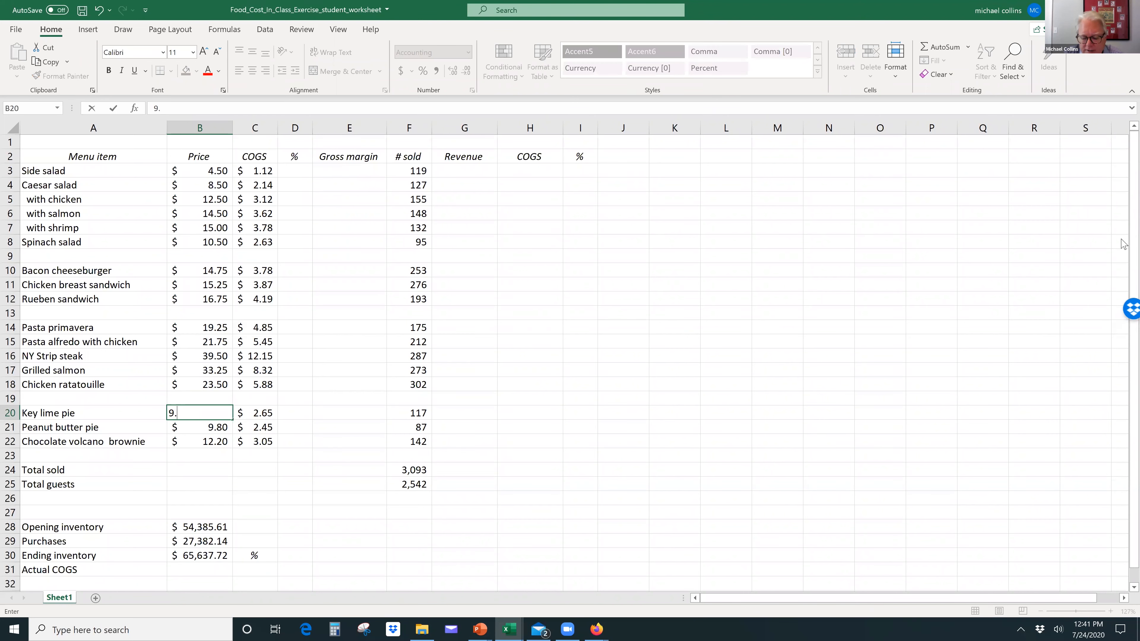
text(50)
key(Return)
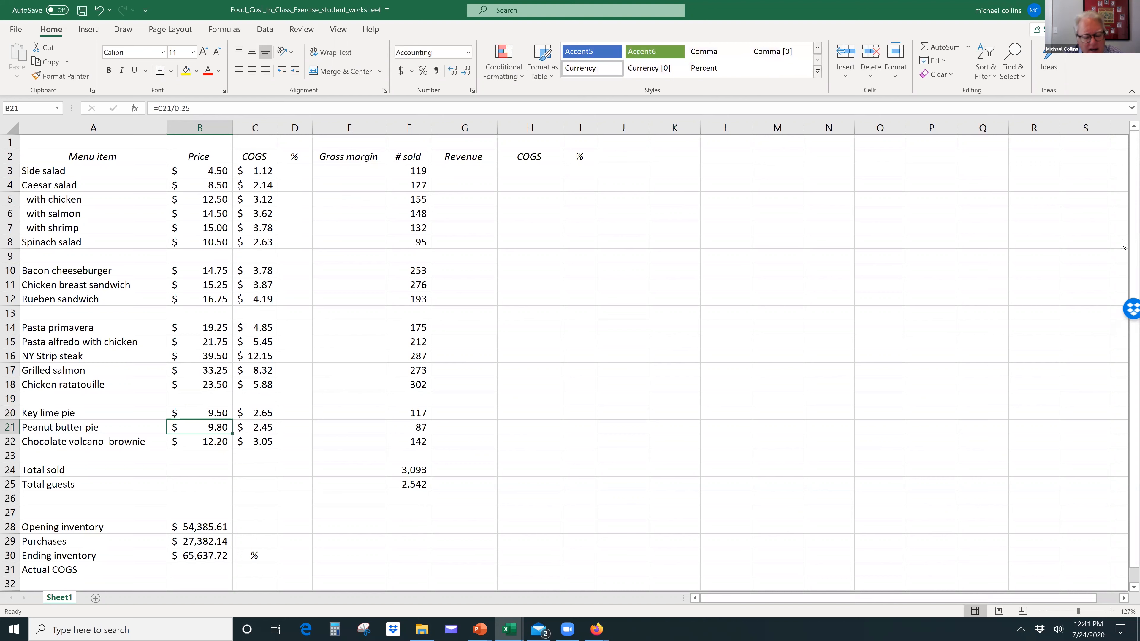
text(9.75)
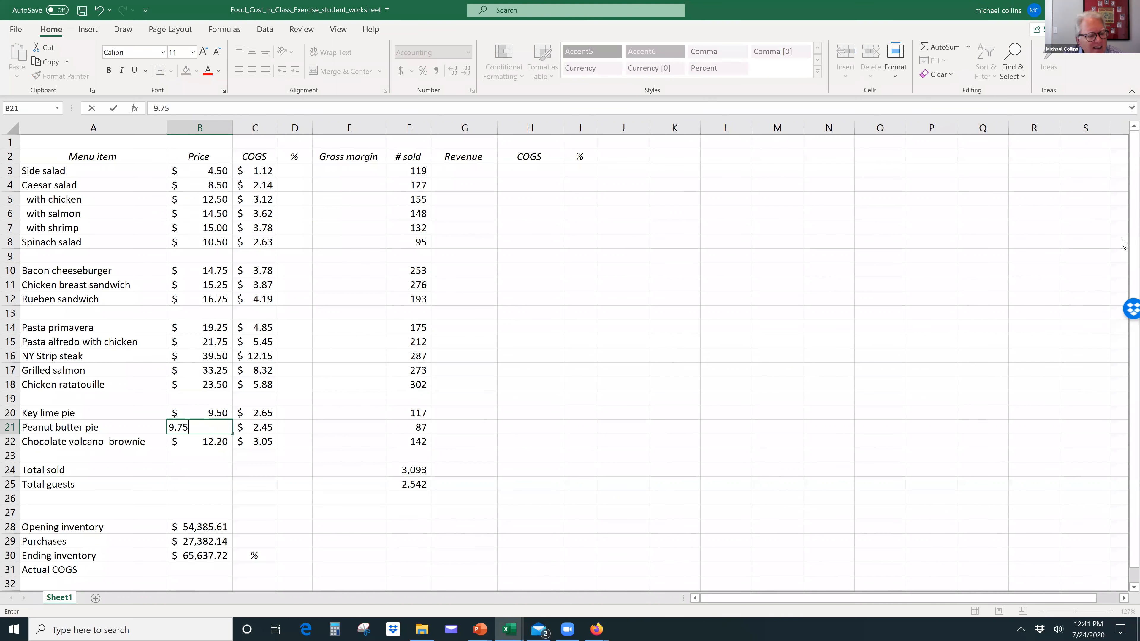
key(Return)
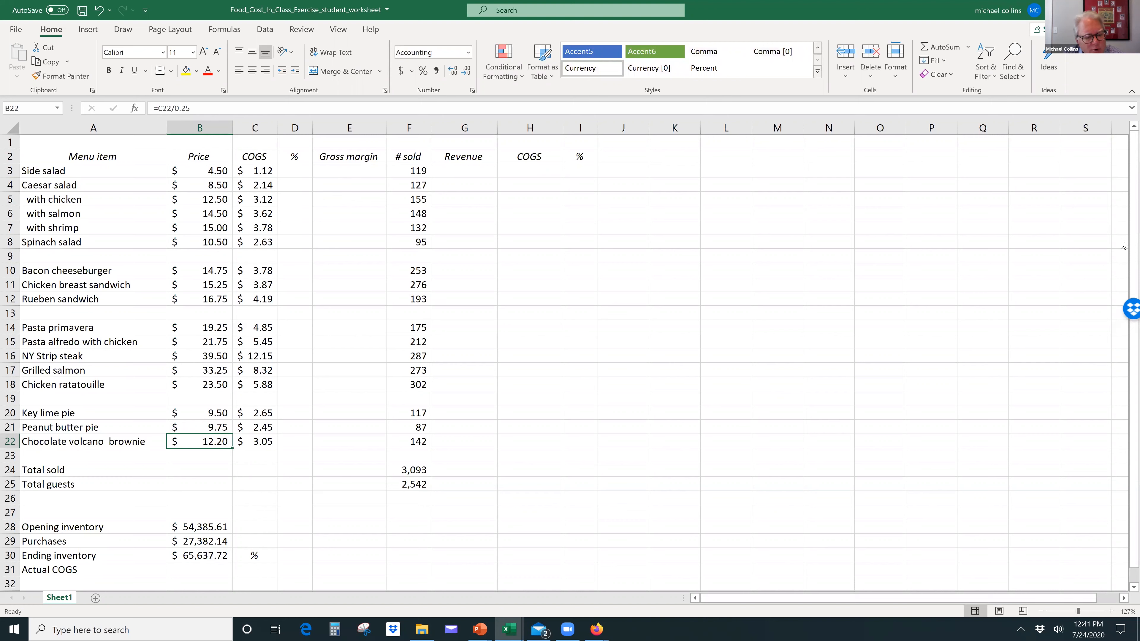
text(11.75)
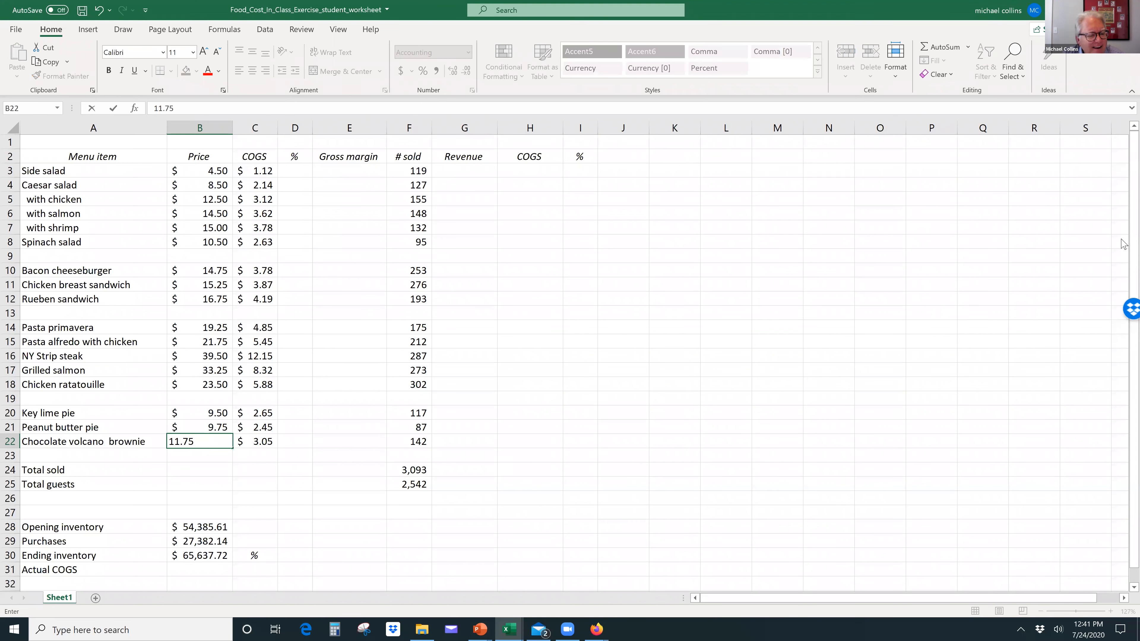
key(Return)
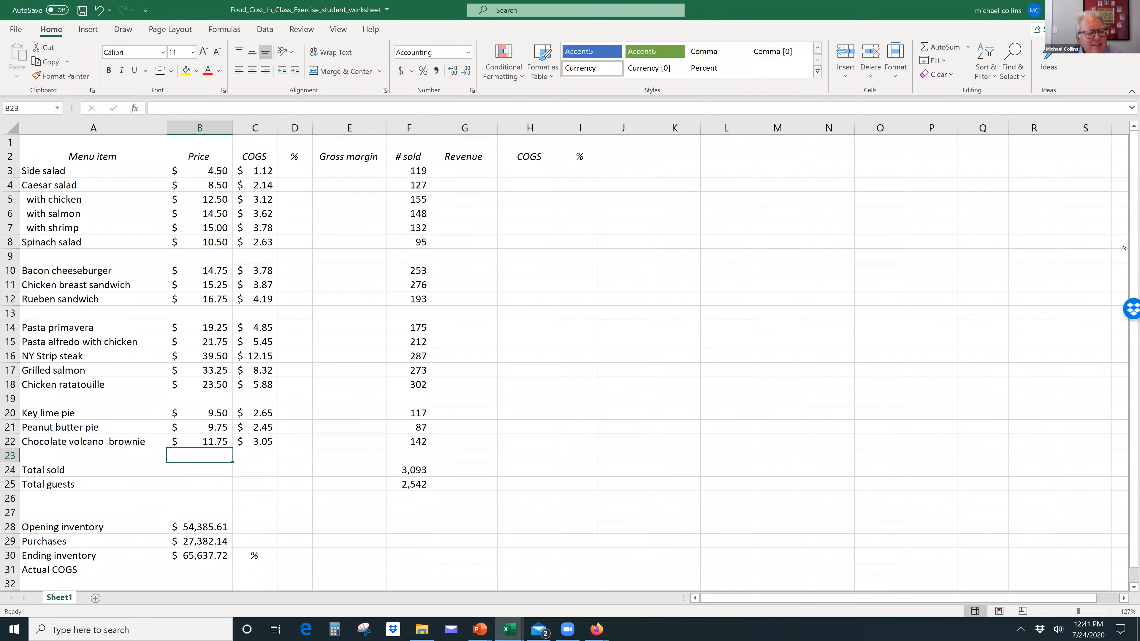
key(Right)
key(Up)
key(Up)
key(Up)
key(Up)
key(Up)
key(Up)
key(Up)
key(Up)
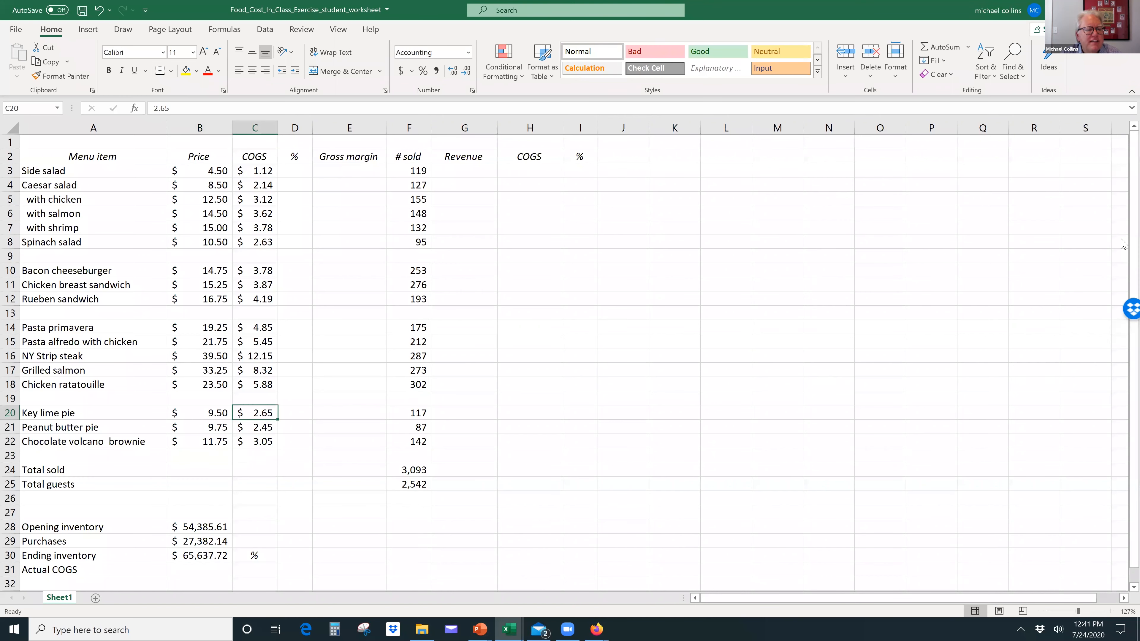
key(Up)
key(Up)
key(Up)
key(Up)
key(Up)
key(Up)
key(Up)
key(Up)
key(Up)
key(Up)
key(Up)
key(Up)
key(Up)
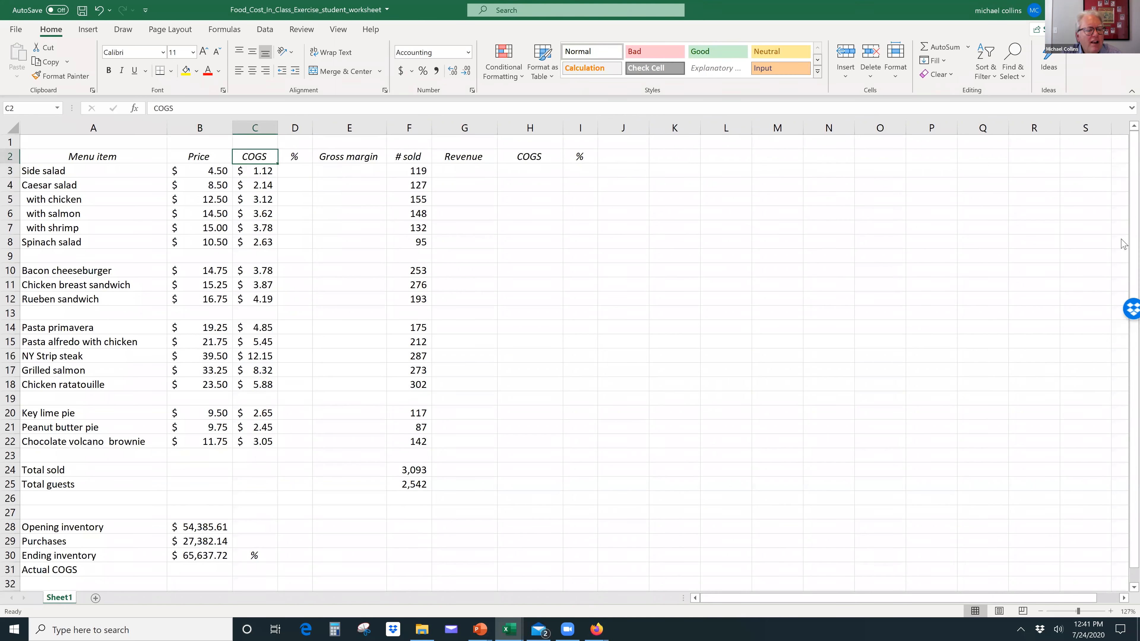
key(Left)
key(Left)
key(Right)
key(Right)
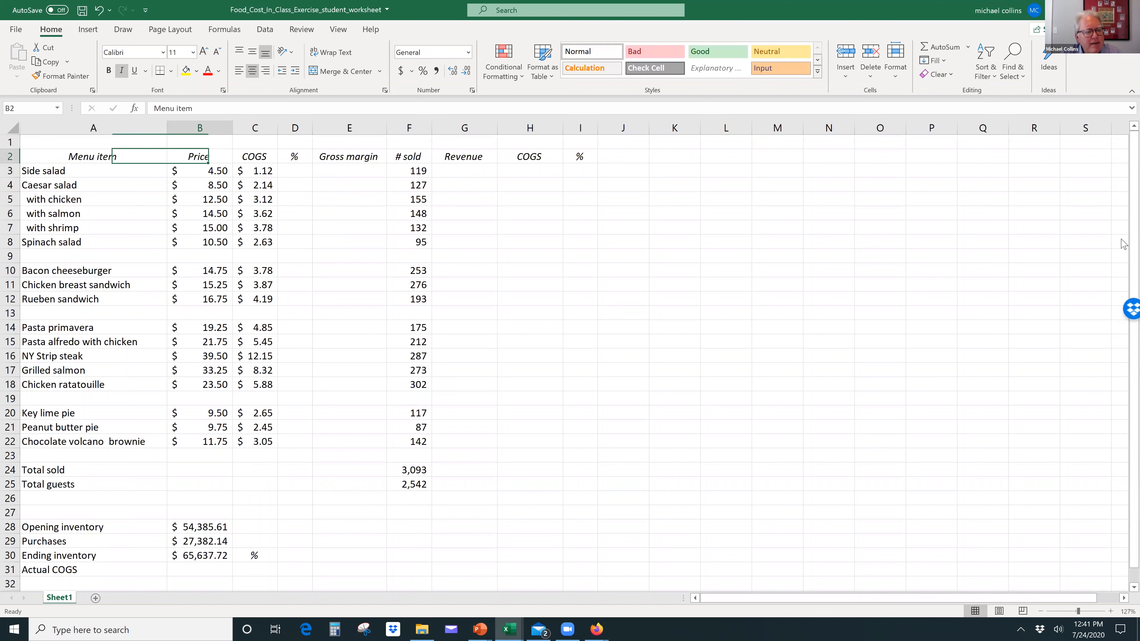
key(Down)
key(Left)
key(Down)
key(Down)
key(Down)
key(Down)
key(Down)
key(Down)
key(Down)
key(Down)
key(Down)
key(Down)
key(Down)
key(Down)
key(Down)
key(Down)
key(Down)
key(Down)
key(Down)
key(Down)
key(Down)
key(Down)
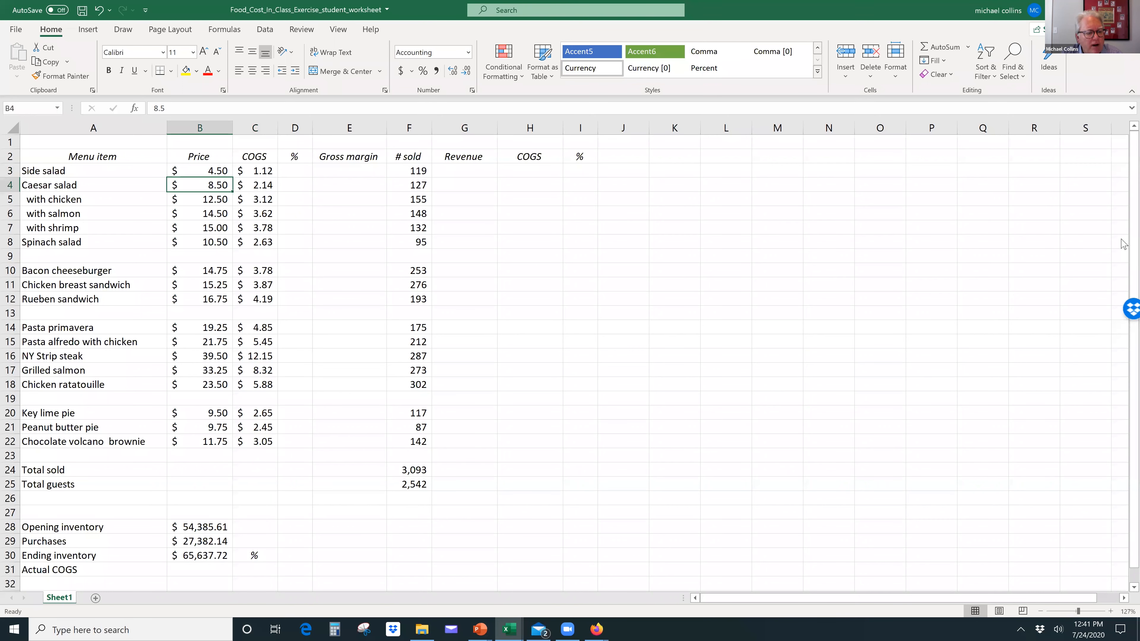
key(Up)
key(Up)
key(Up)
key(Up)
key(Up)
key(Up)
key(Up)
key(Up)
key(Up)
key(Up)
key(Up)
key(Up)
key(Up)
key(Up)
key(Up)
key(Up)
key(Up)
key(Up)
key(Up)
key(Up)
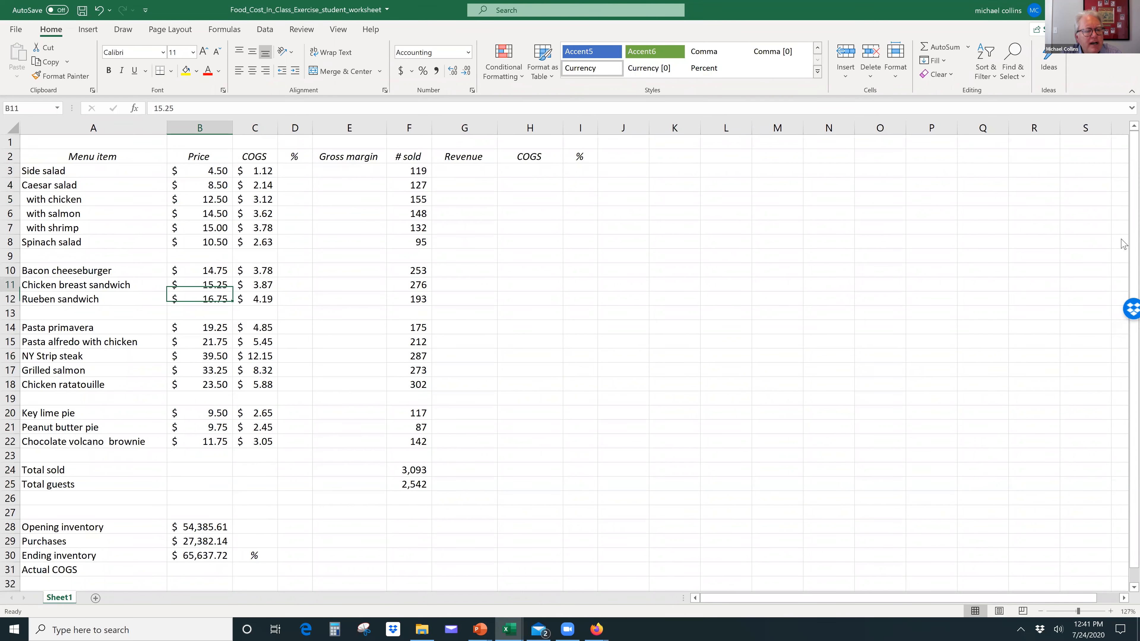
key(Right)
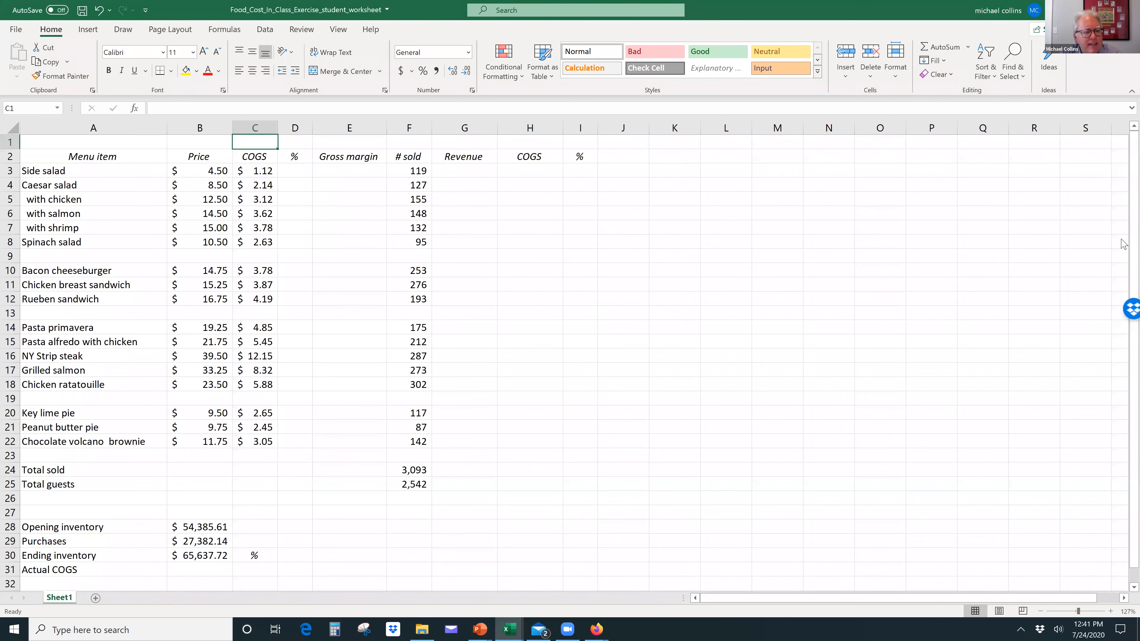
Step: Calculate the side salad's food cost percentage in D3 by dividing its COGS by its price, =C3/B3
key(Right)
key(Down)
key(Down)
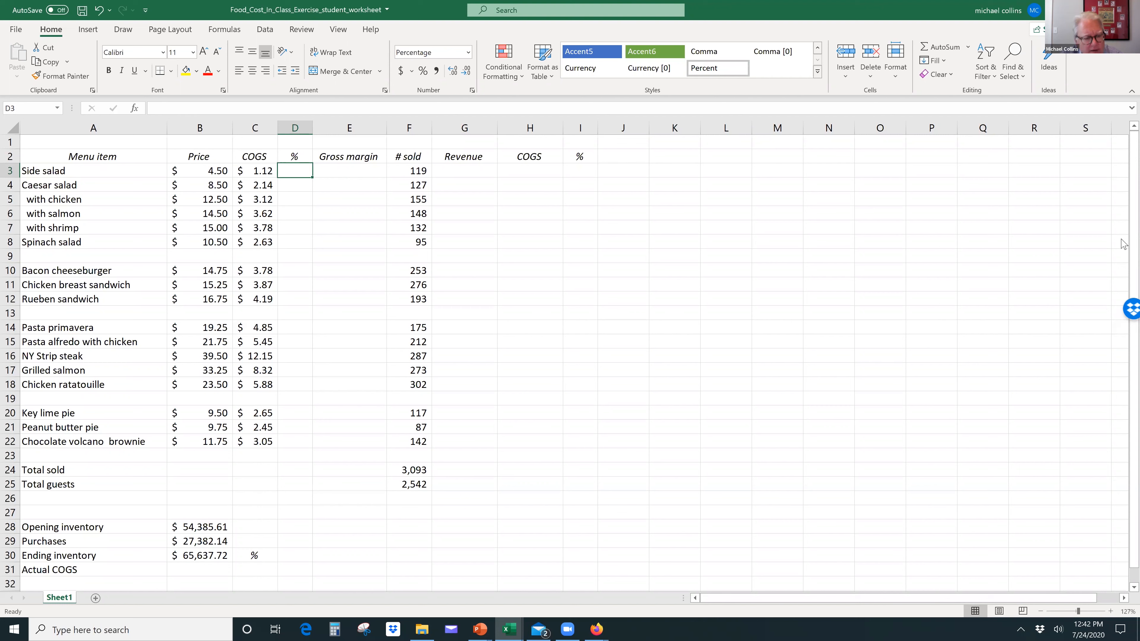
text(=)
key(Left)
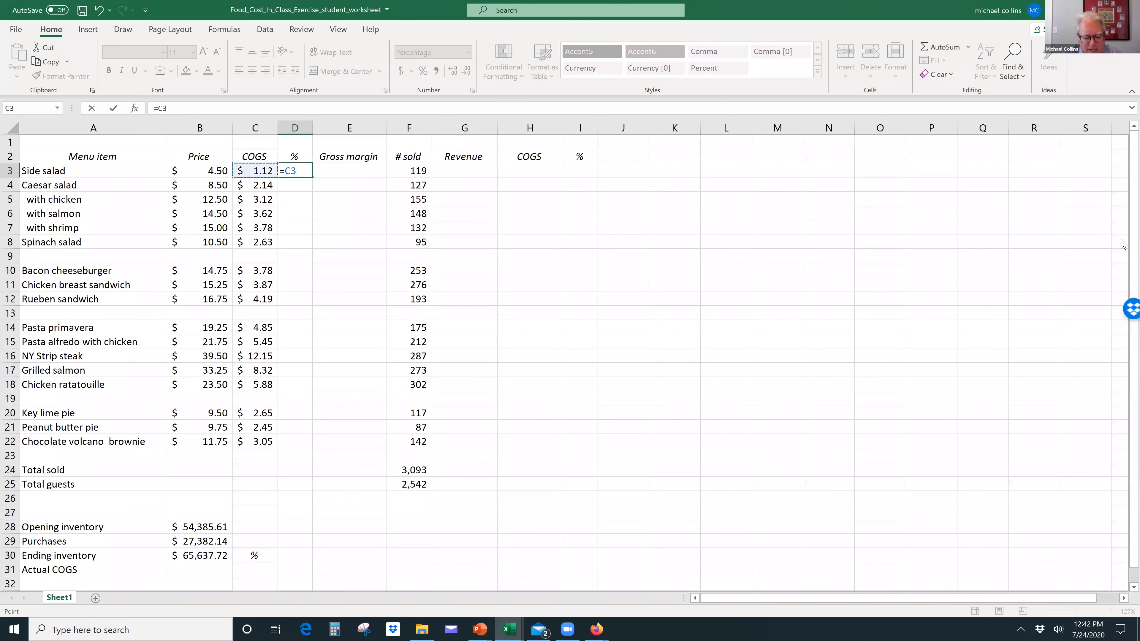
text(/)
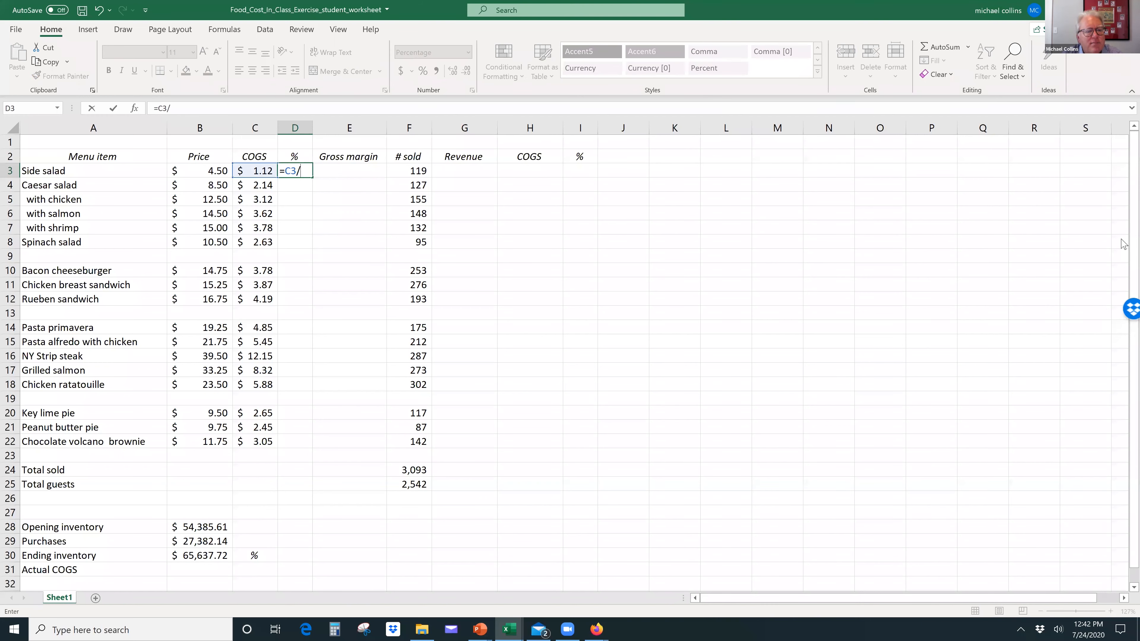
key(Left)
key(Left)
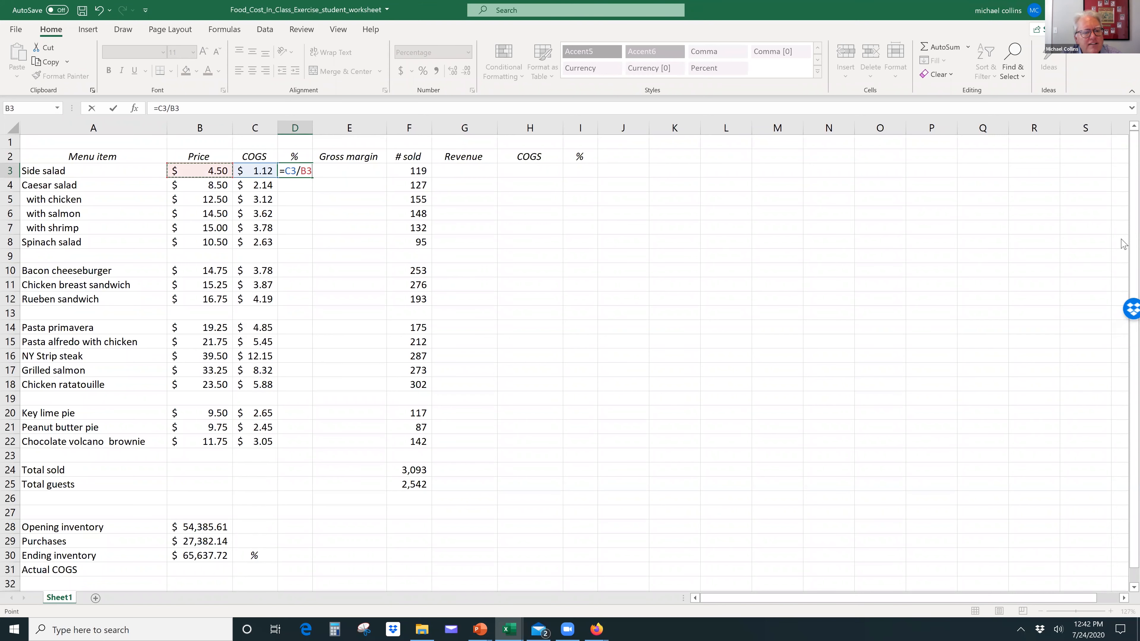
key(Return)
key(Up)
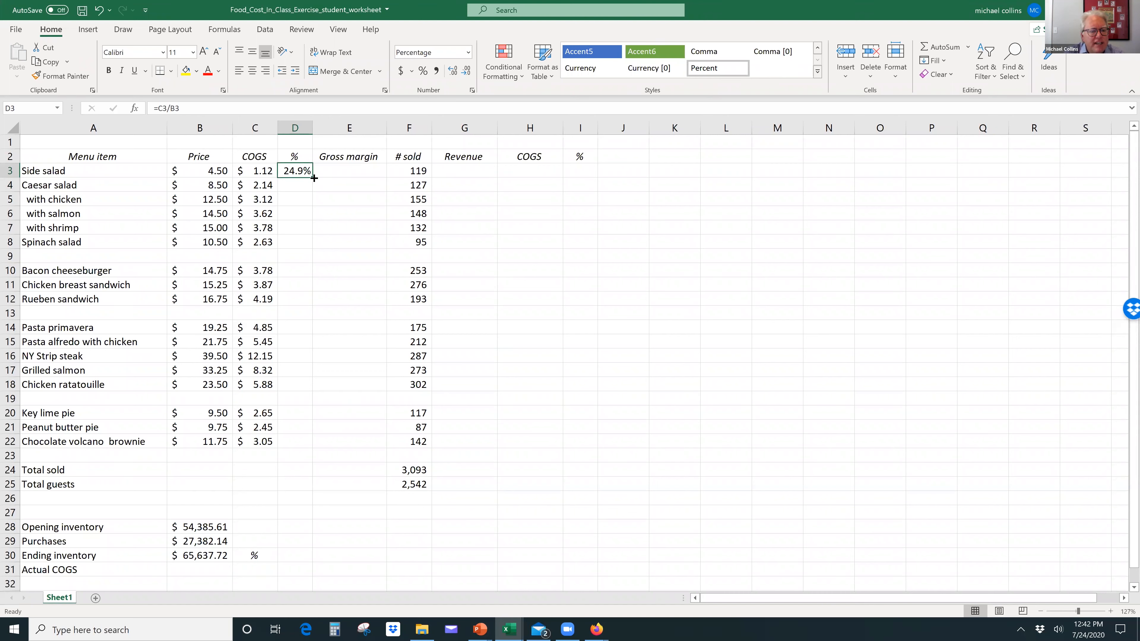
Step: Fill the food cost percentage formula down from D3 to D22, and clear it from blank-row cells D9, D13 and D19
drag(314, 178, 298, 446)
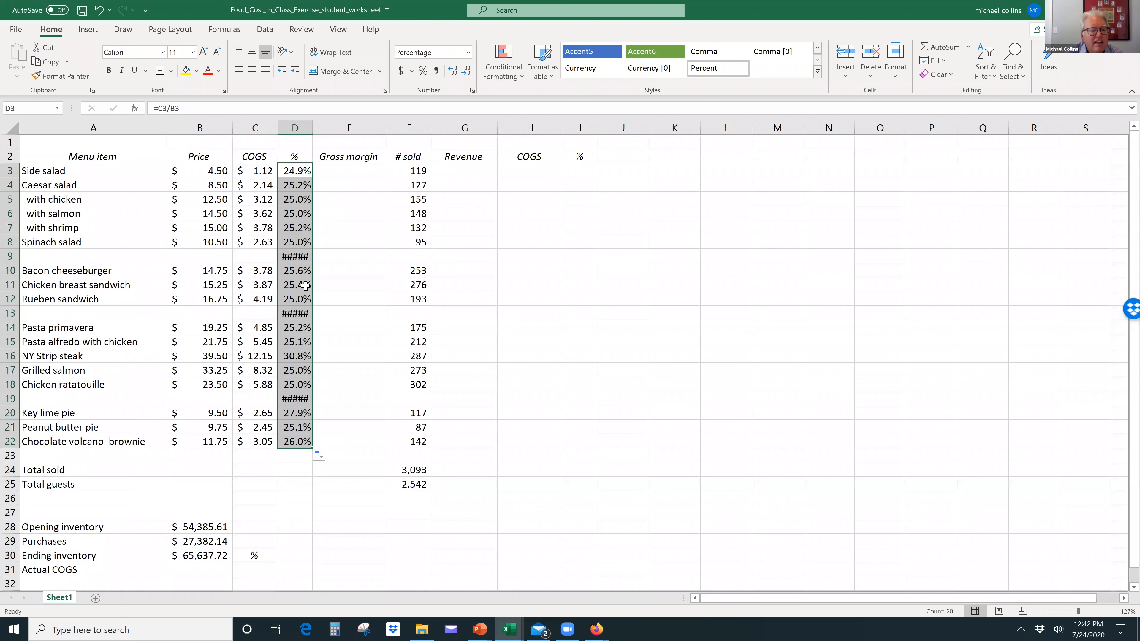
click(297, 254)
key(Delete)
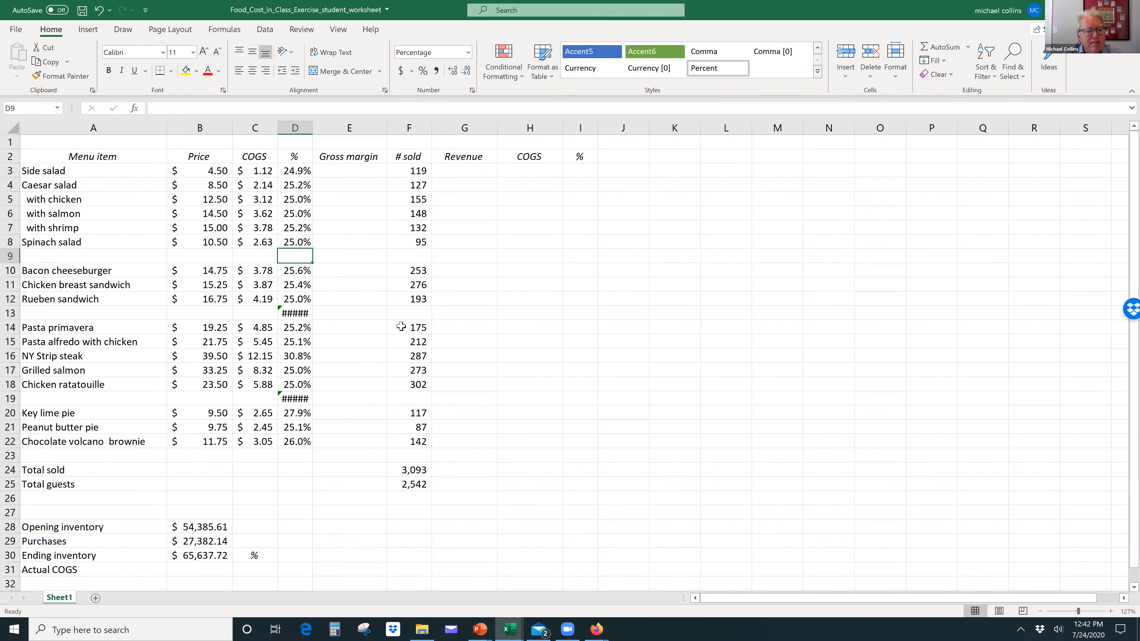
click(296, 312)
key(Delete)
click(297, 399)
key(Delete)
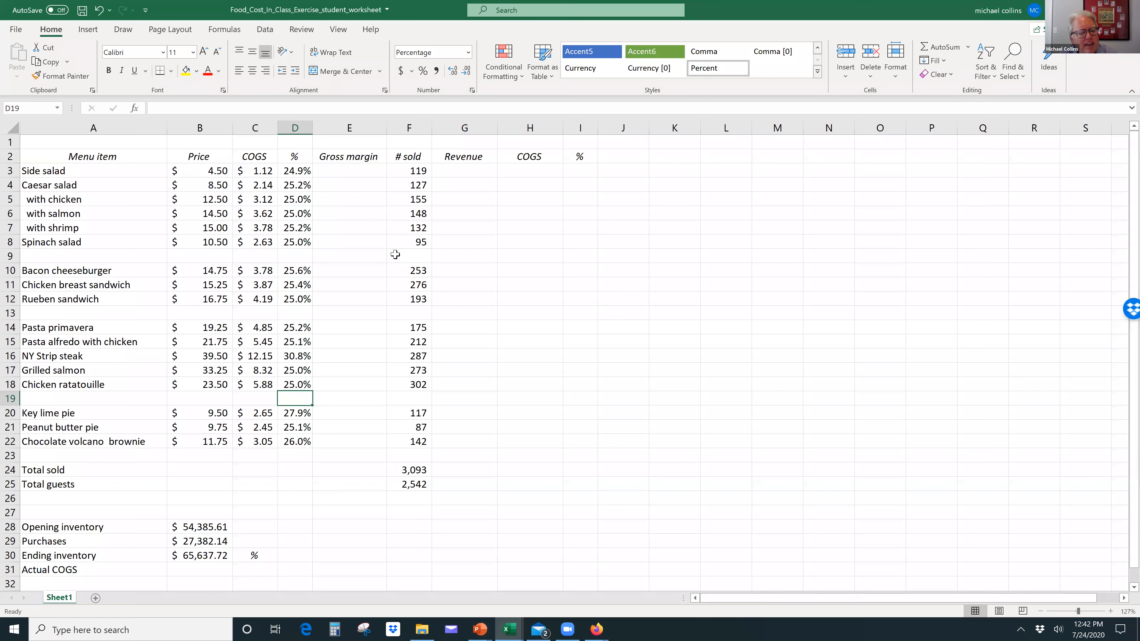
Step: Clear the food cost percentage formulas from D3:D22
drag(297, 170, 291, 443)
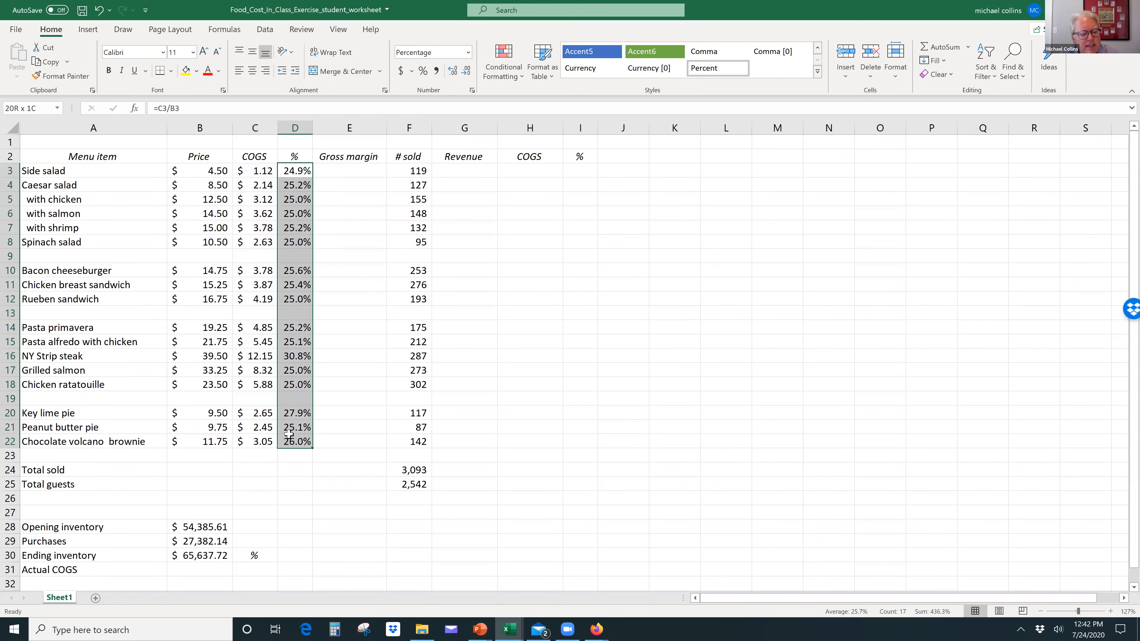
key(Delete)
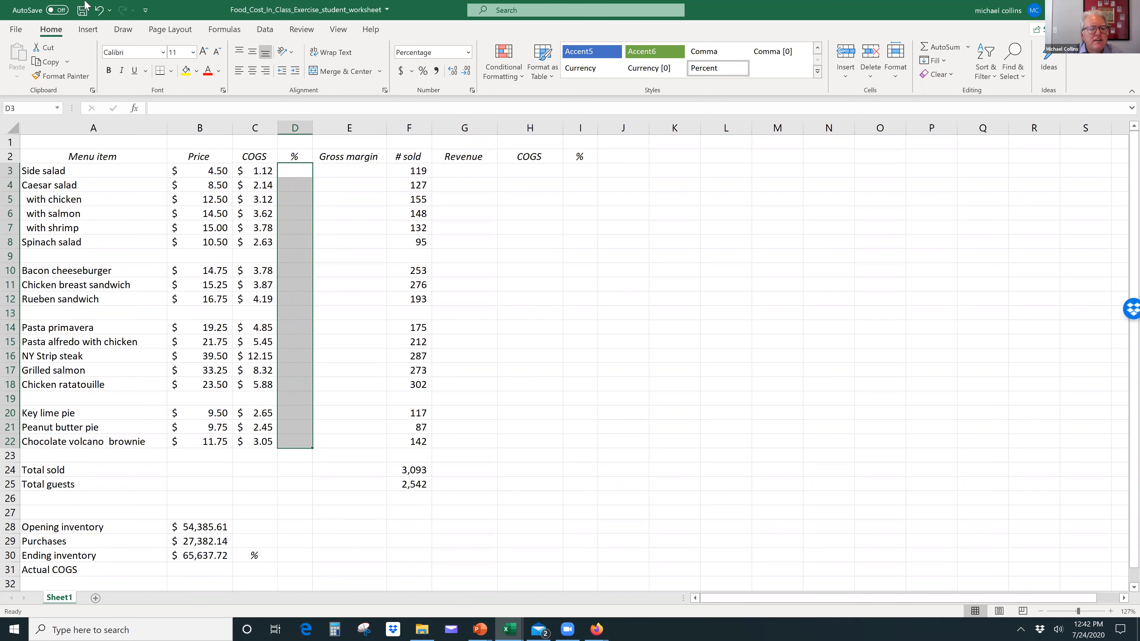
Step: Enter the formula =C3/B3 in D3 for the side salad's food cost percentage
click(300, 172)
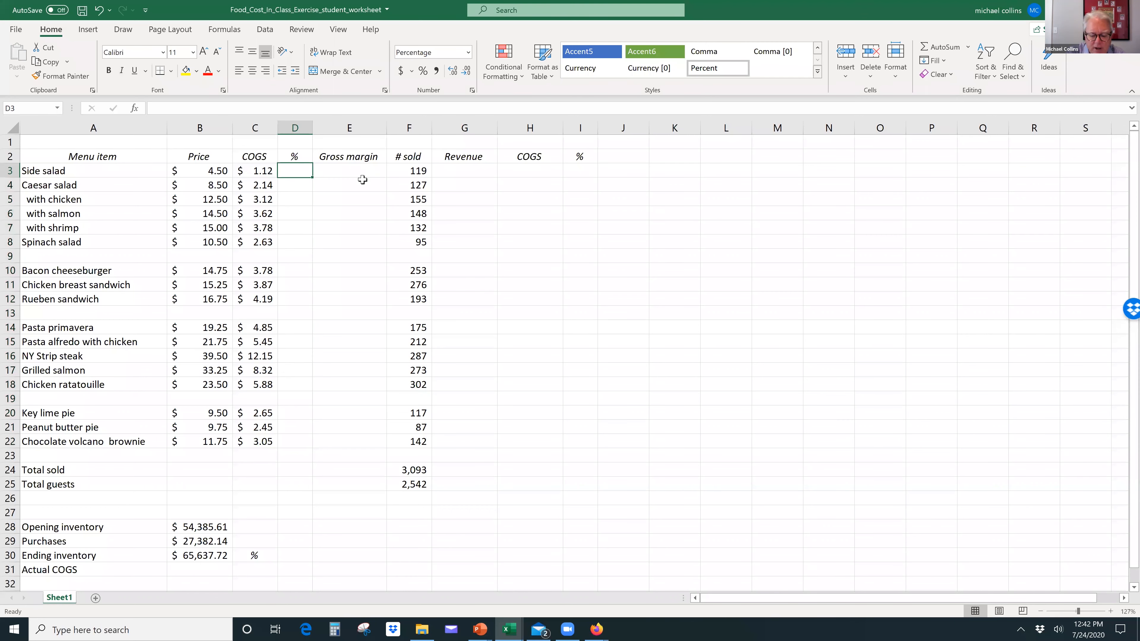
text(=)
key(Left)
text(/)
key(Left)
key(Left)
key(Return)
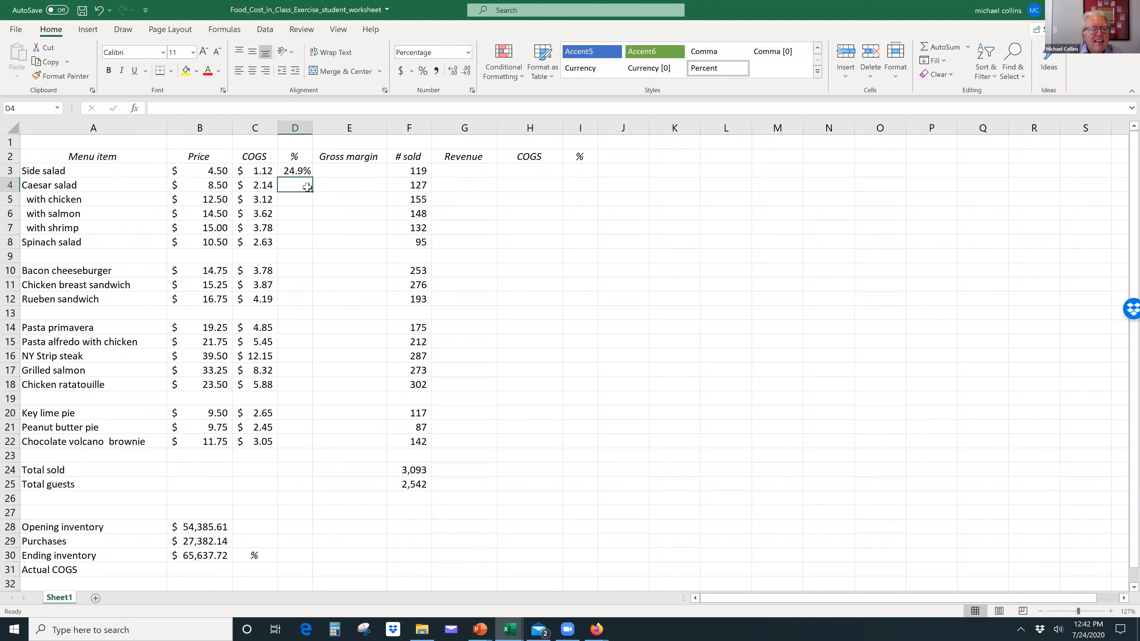
Step: Examine which cells the side salad's food cost percentage formula in D3 references
scroll(307, 184, down, 3)
scroll(292, 177, up, 3)
click(292, 172)
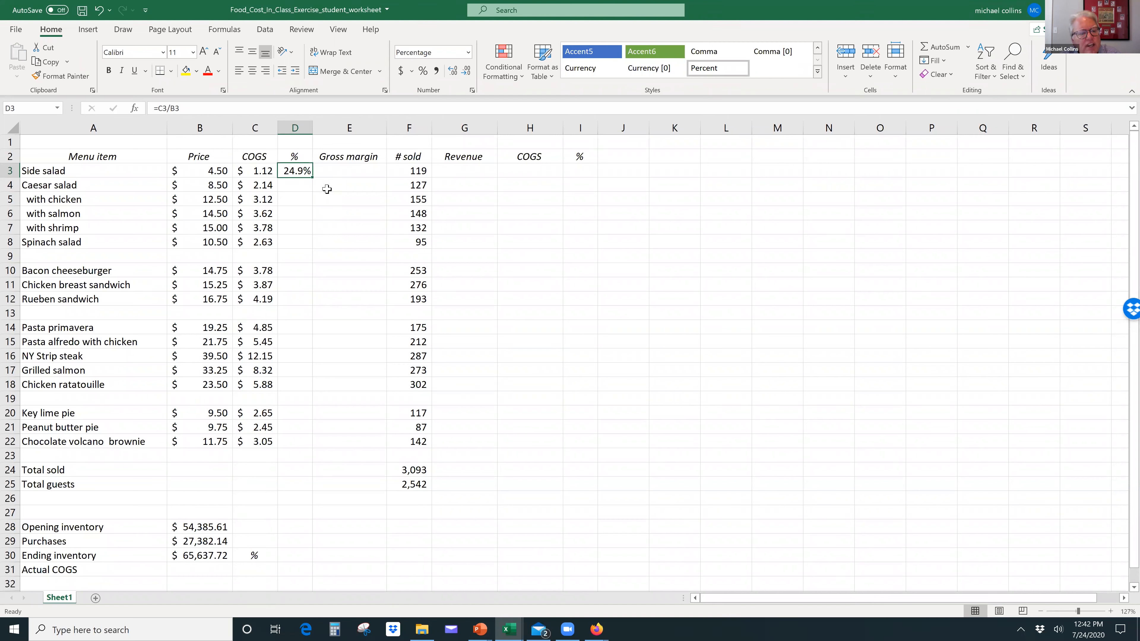
key(F2)
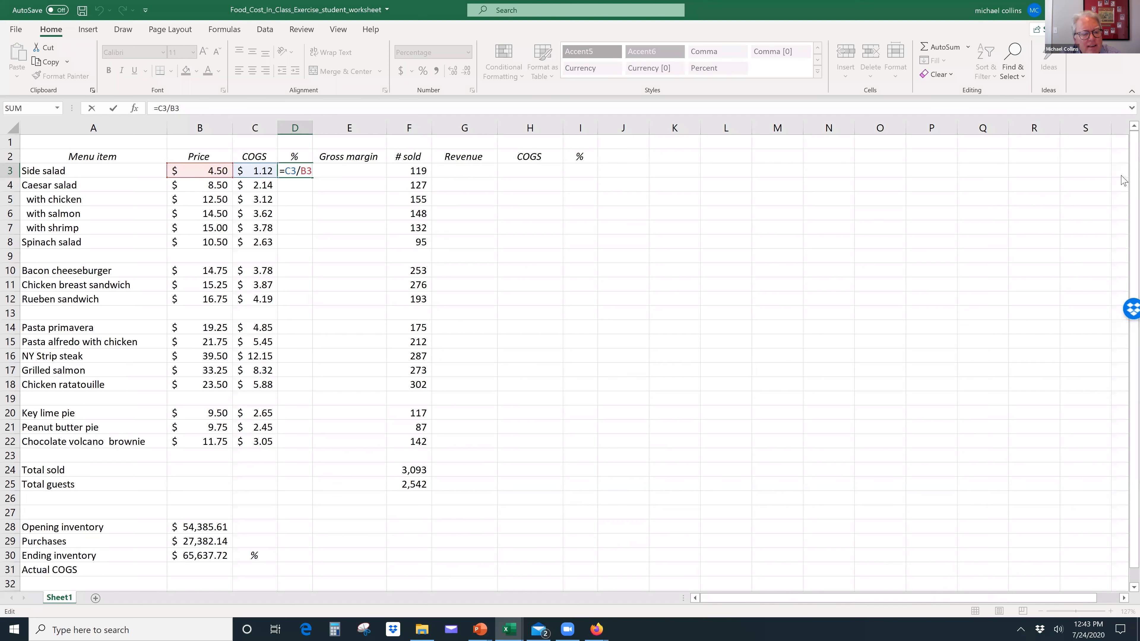
key(Return)
key(Up)
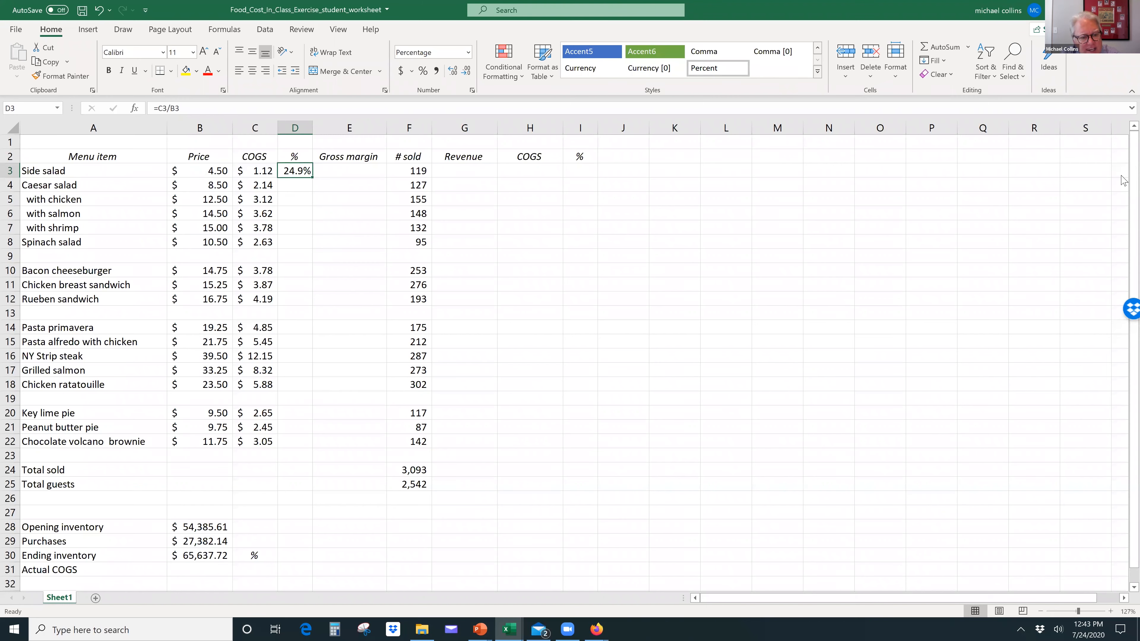
key(F2)
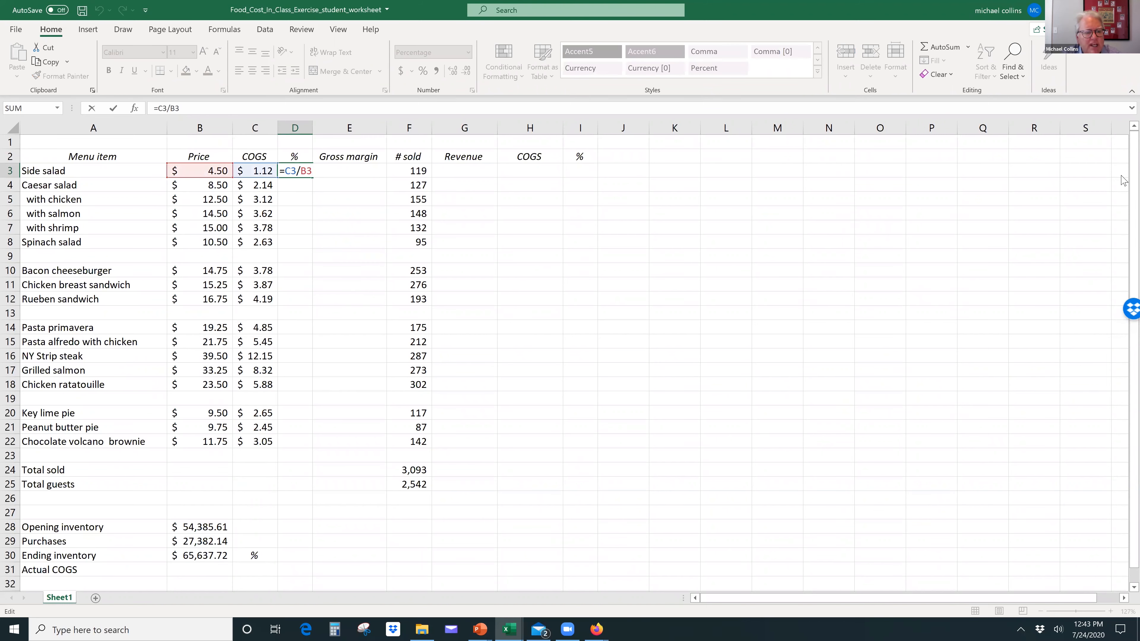
key(Return)
key(Up)
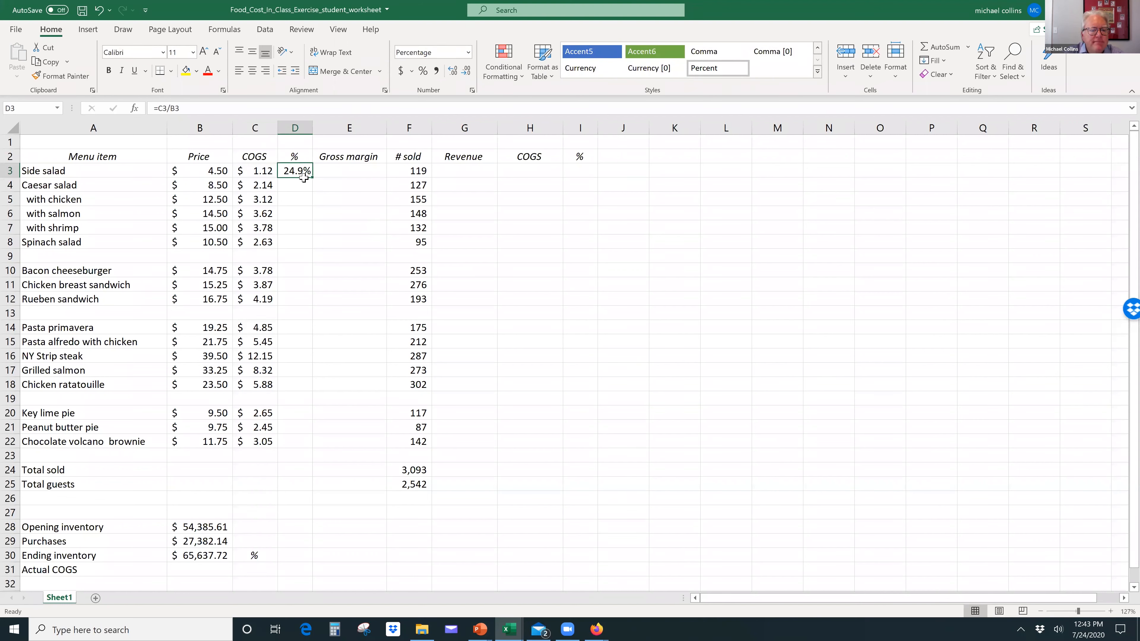
Step: Fill the food cost percentage formula from D3 down to D22, and empty the blank-row cells D9, D13 and D19
drag(312, 178, 300, 445)
click(295, 255)
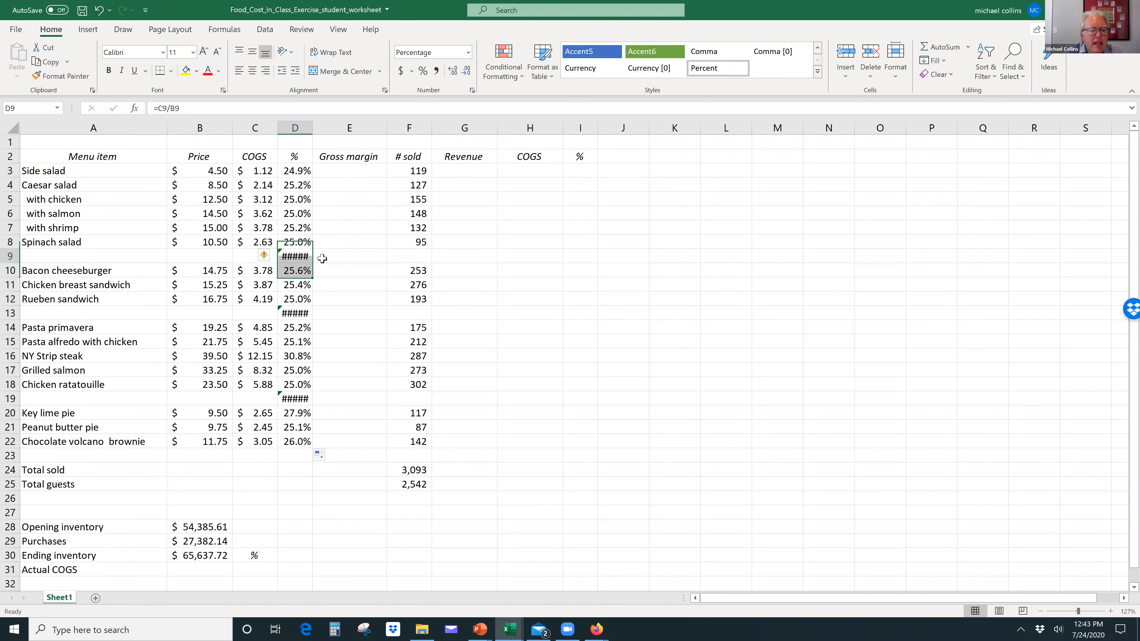
key(Delete)
key(Down)
key(Down)
key(Down)
key(Down)
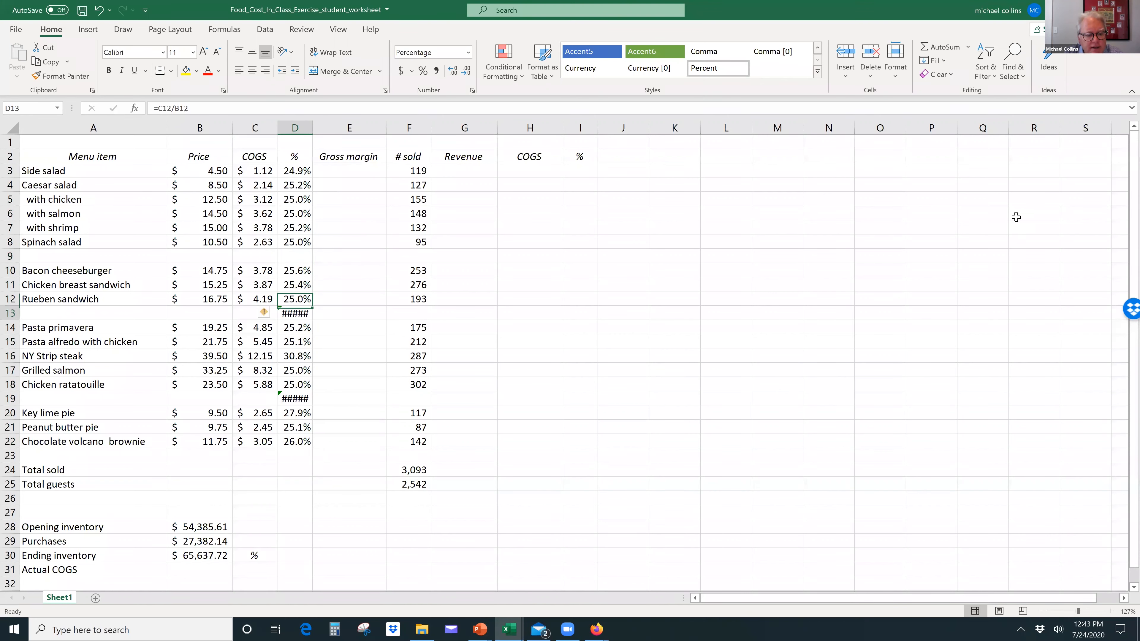
key(Up)
key(Down)
key(Delete)
key(Down)
key(Down)
key(Down)
key(Down)
key(Down)
key(Down)
key(Delete)
Step: Calculate the side salad's gross margin in E3 by subtracting COGS from price, =B3-C3
key(Right)
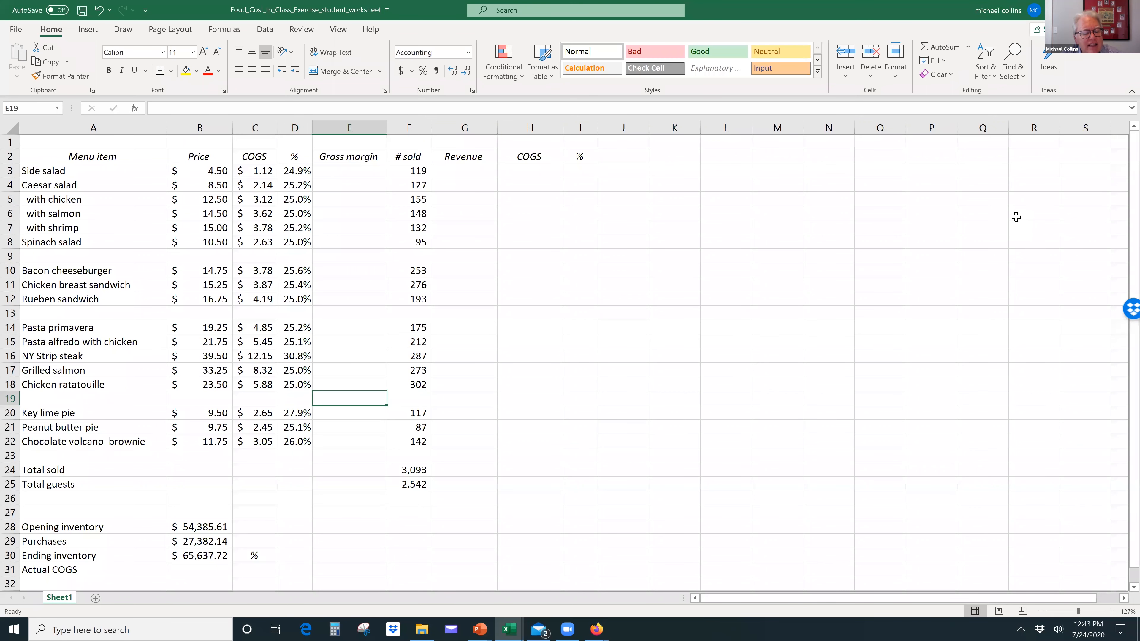
key(Left)
key(Up)
key(Up)
key(Up)
key(Up)
key(Up)
key(Up)
key(Up)
key(Up)
key(Up)
key(Up)
key(Up)
key(Up)
key(Up)
key(Up)
key(Up)
key(Up)
key(Right)
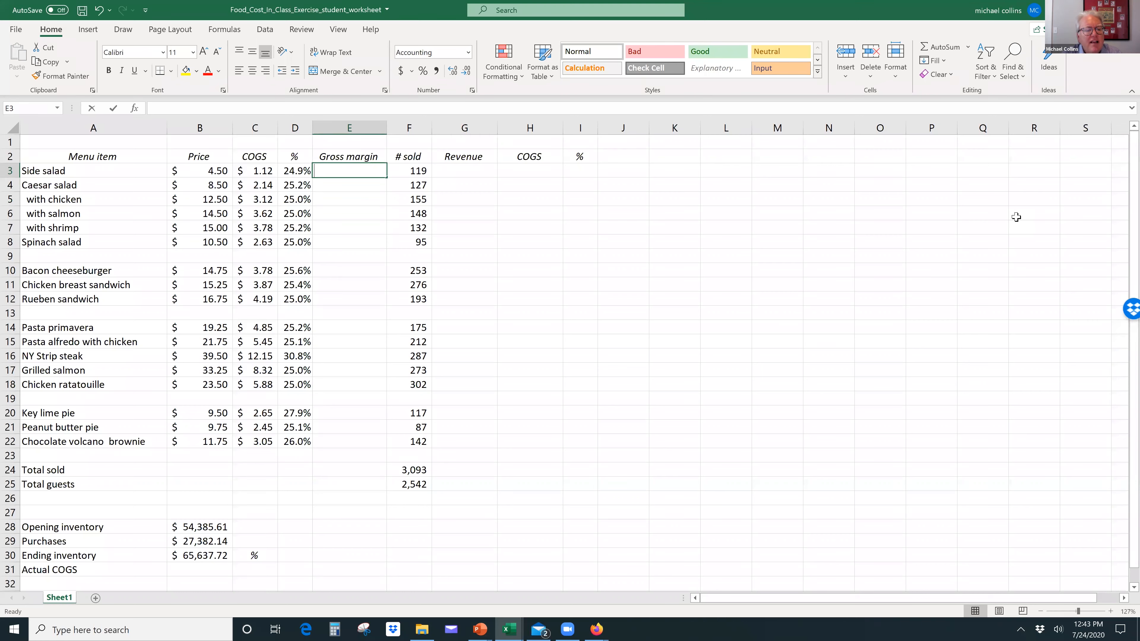
text(=)
key(Left)
key(Left)
key(Left)
text(-)
key(Left)
key(Left)
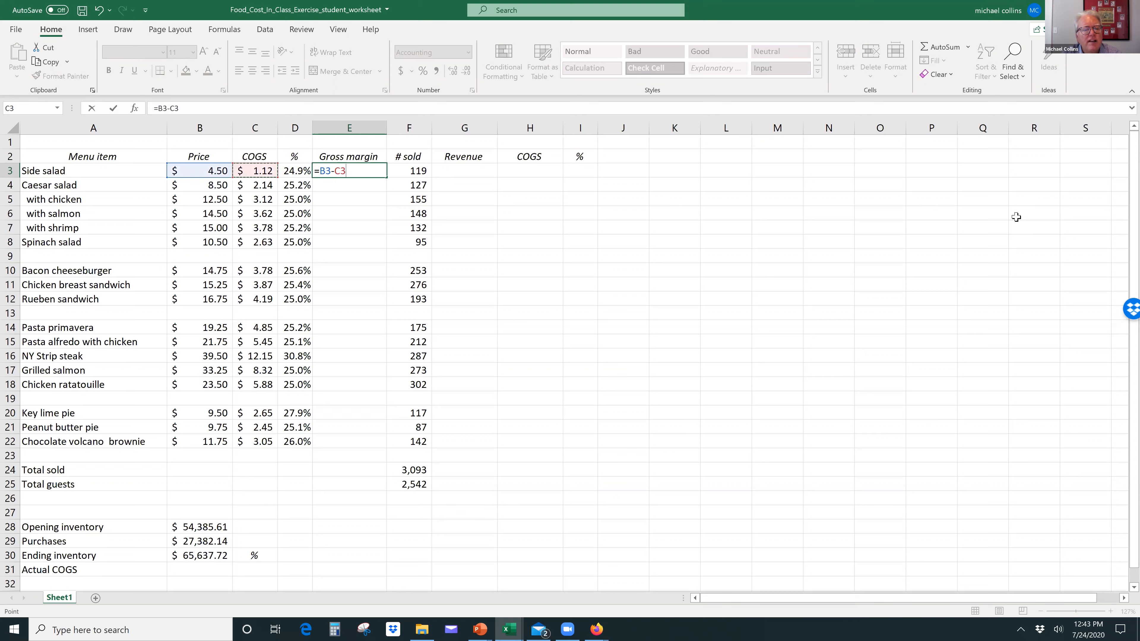
key(Return)
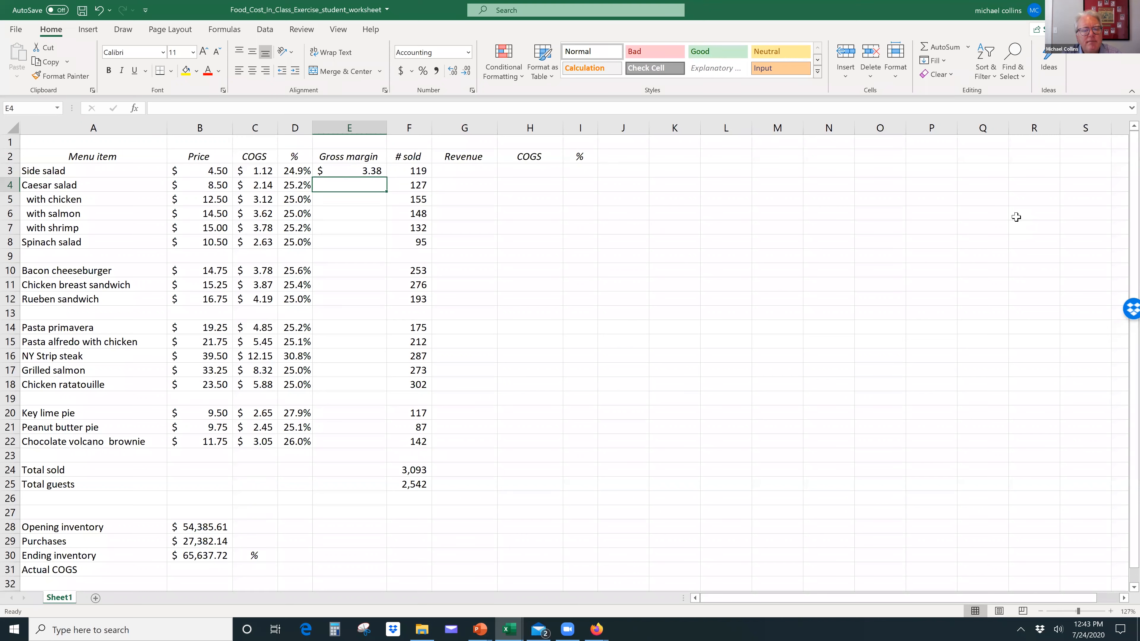
Step: Fill the gross margin formula down from E3 to E22 and check the cell references in E3
key(Up)
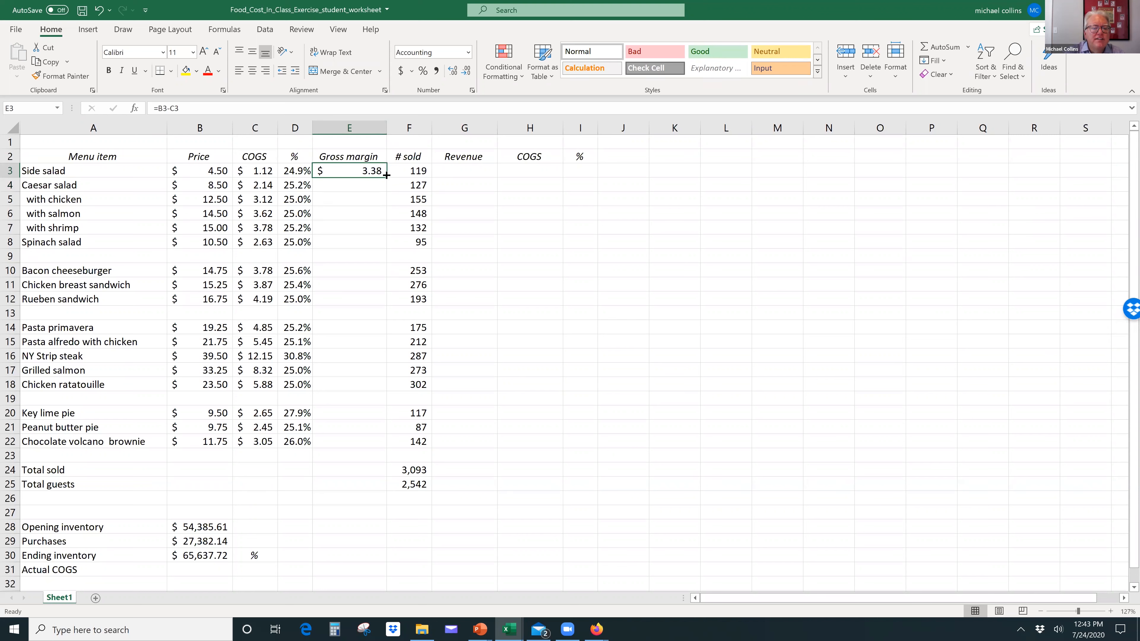
drag(387, 177, 387, 445)
click(376, 172)
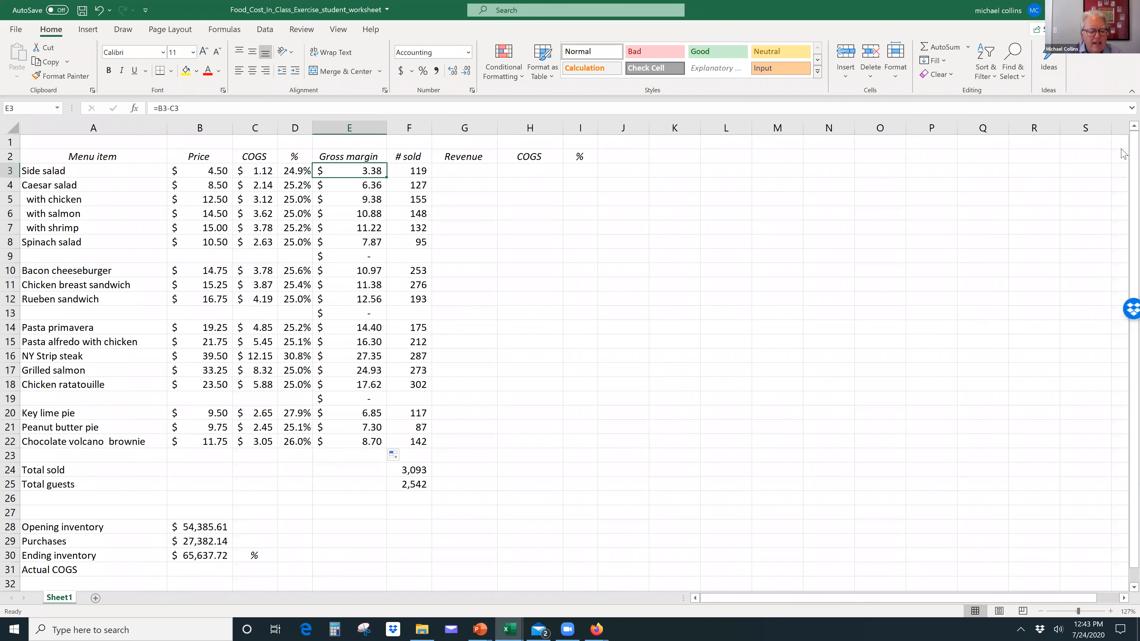
key(F2)
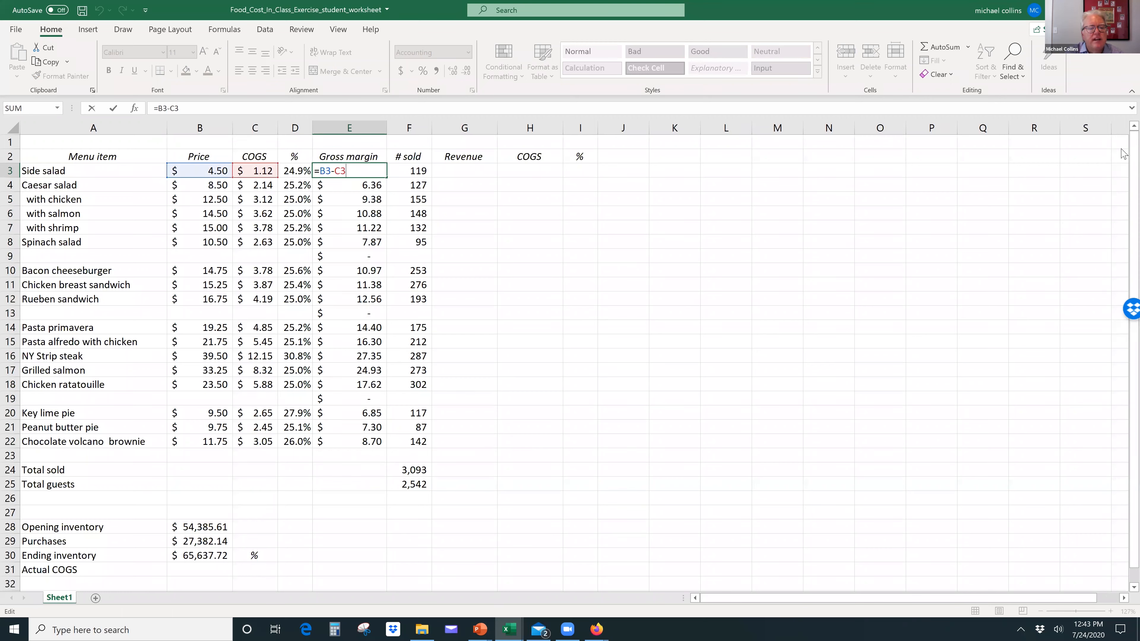
key(Return)
Step: Clear the gross margin formulas from the blank-row cells E9, E13 and E19
key(Down)
key(Down)
key(Down)
key(Down)
key(Down)
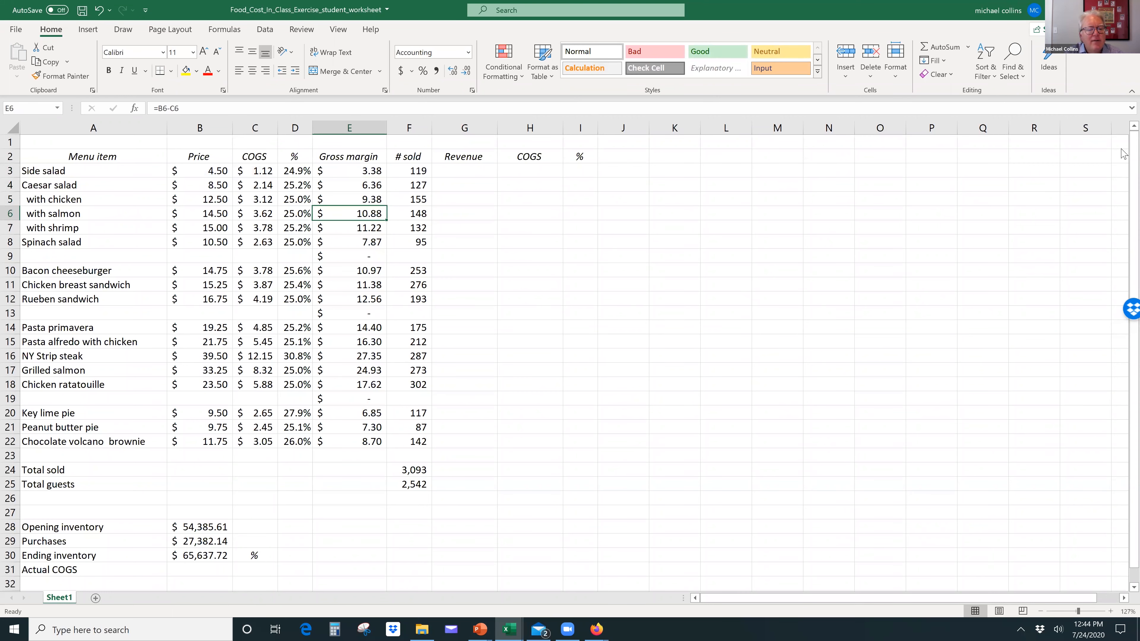
key(Down)
key(Down)
key(Down)
key(Down)
key(Delete)
Step: Calculate the side salad's revenue in G3 by multiplying its price by the number sold, =B3*F3
key(Down)
key(Down)
key(Down)
key(Down)
key(Down)
key(Down)
key(Delete)
key(Up)
key(Up)
key(Up)
key(Up)
key(Up)
key(Up)
key(Up)
key(Up)
key(Up)
key(Up)
key(Up)
key(Up)
key(Up)
key(Up)
key(Up)
key(Up)
key(Up)
key(Down)
key(Right)
key(Right)
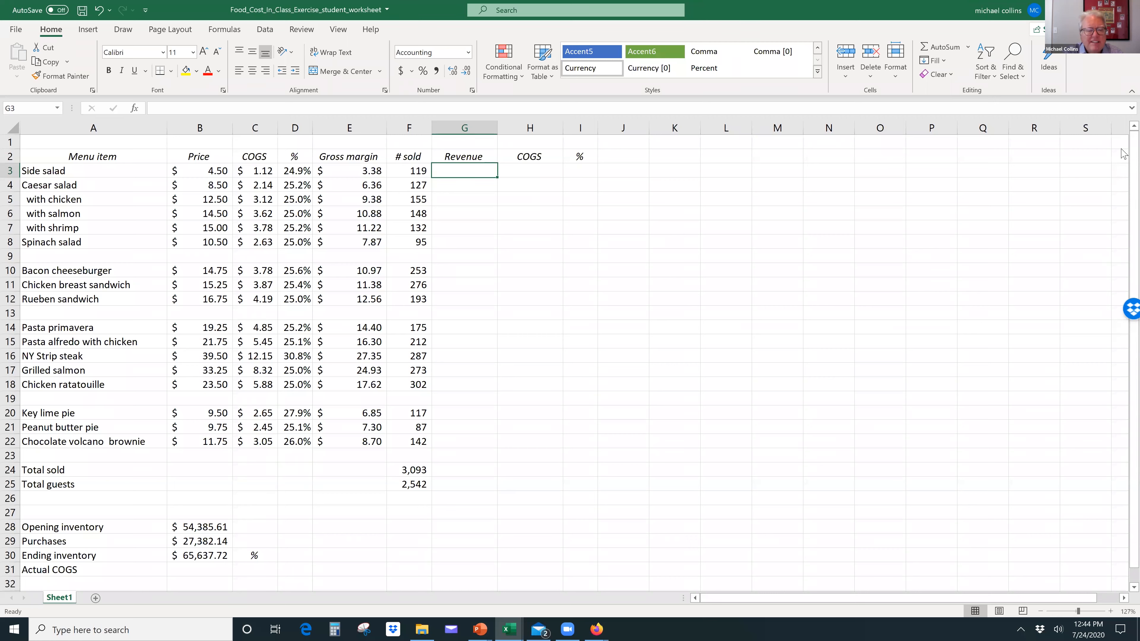
text(=)
key(Left)
key(Left)
key(Left)
key(Left)
key(Left)
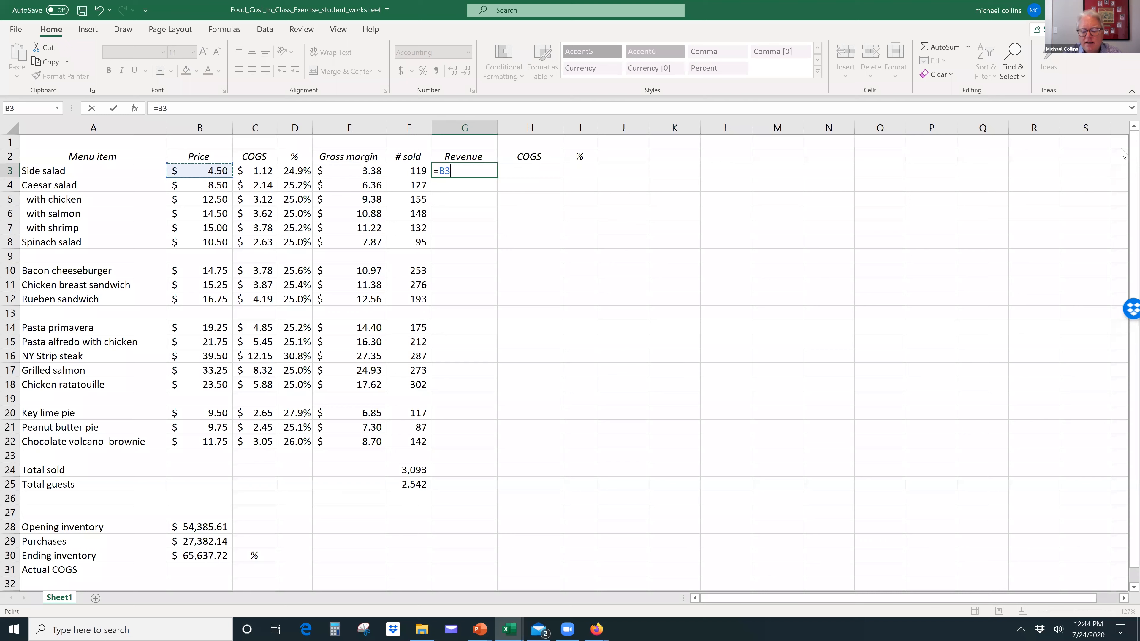
text(*)
key(Left)
key(Return)
Step: Fill the revenue formula down from G3 to G22, and clear it from blank-row cells G9, G13 and G19
key(Up)
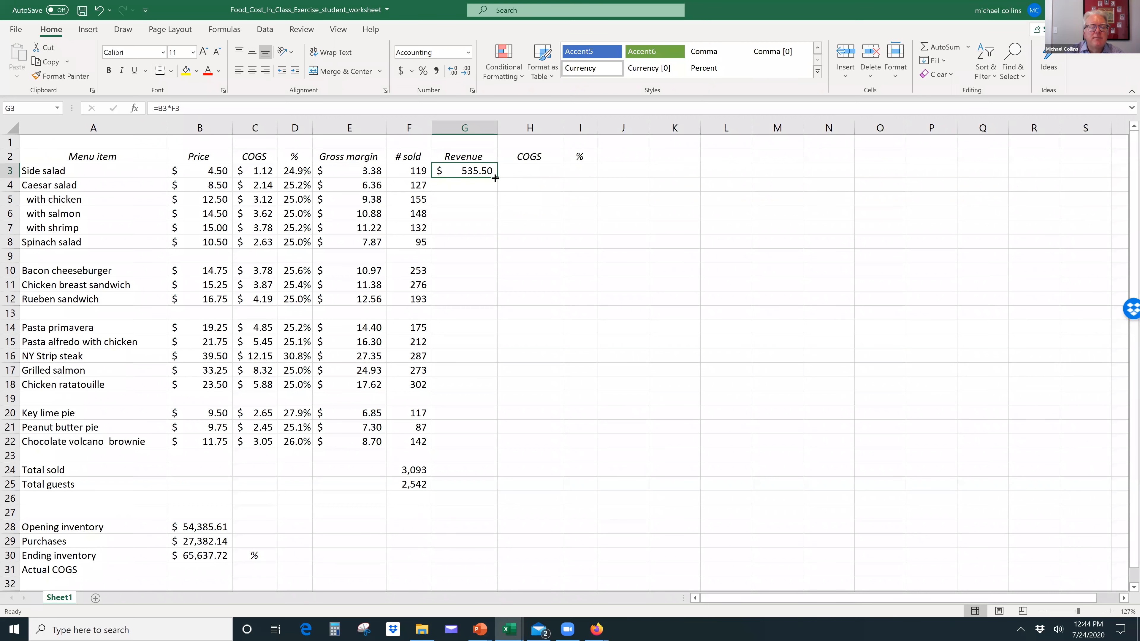
drag(498, 178, 498, 178)
drag(483, 227, 485, 450)
click(487, 257)
key(Delete)
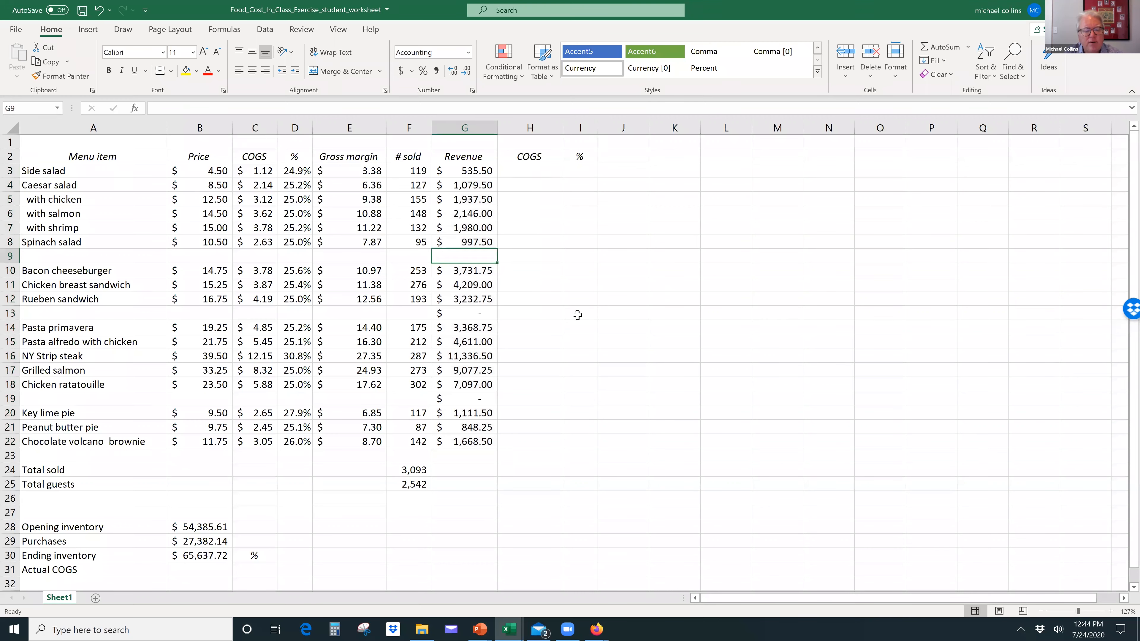
click(479, 314)
key(Delete)
click(473, 394)
key(Delete)
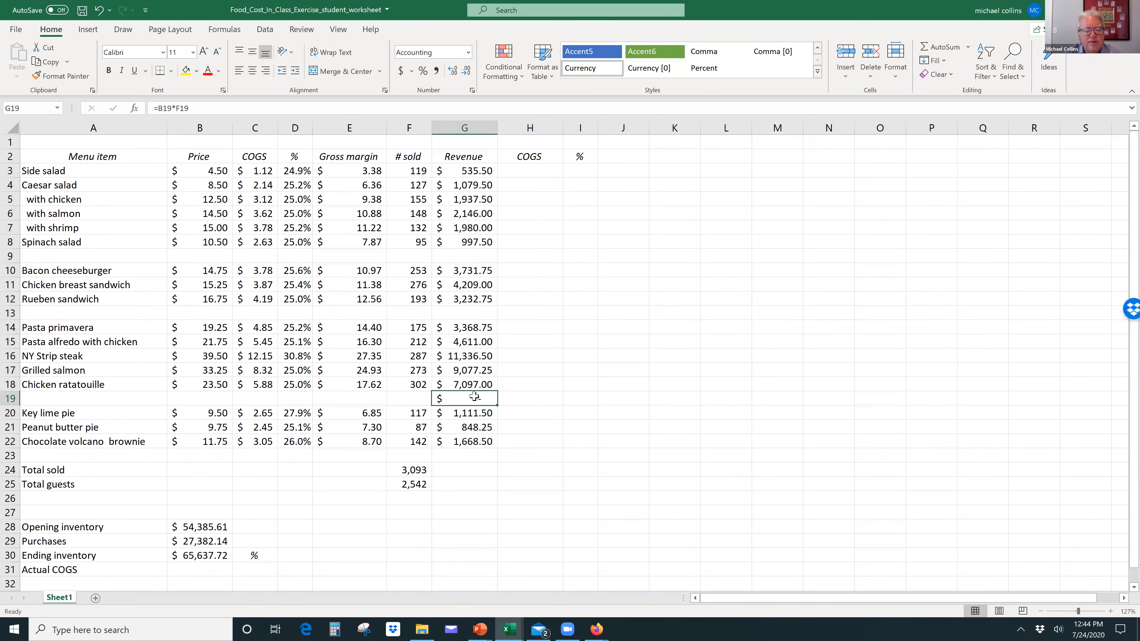
Step: Total the revenue column in G24 with the formula =SUM(G3:G22)
click(473, 468)
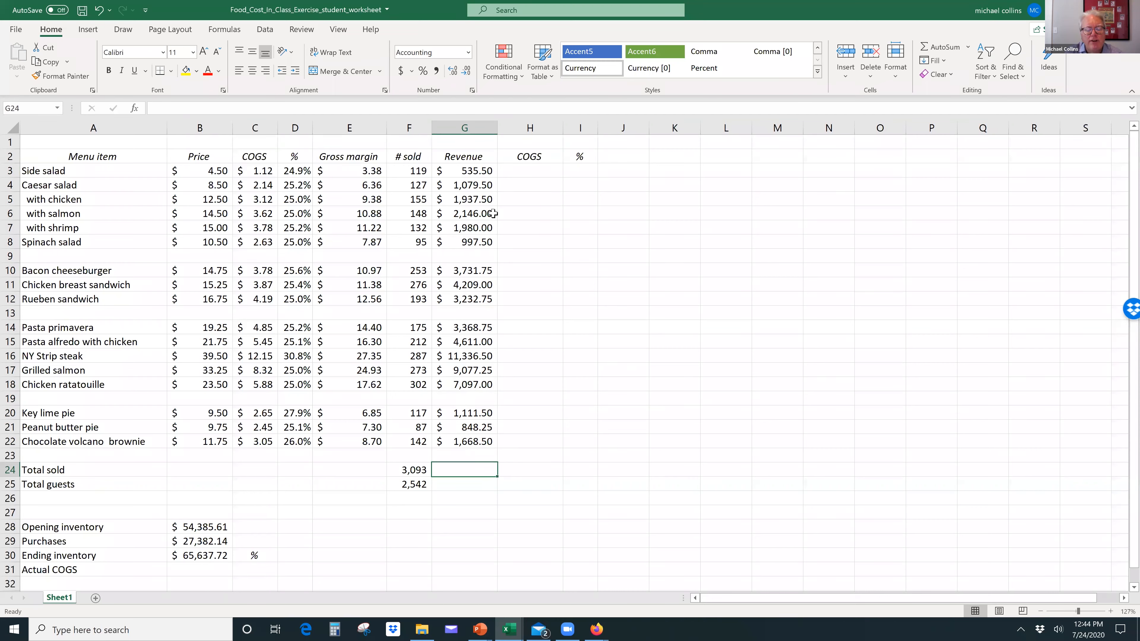
click(925, 51)
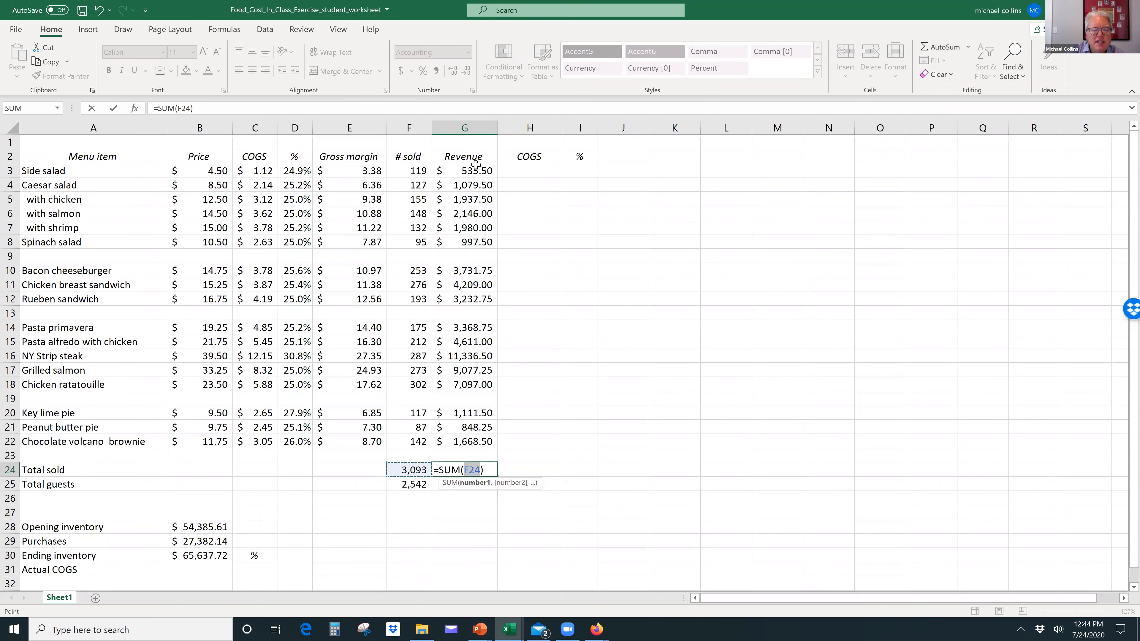
drag(475, 169, 453, 439)
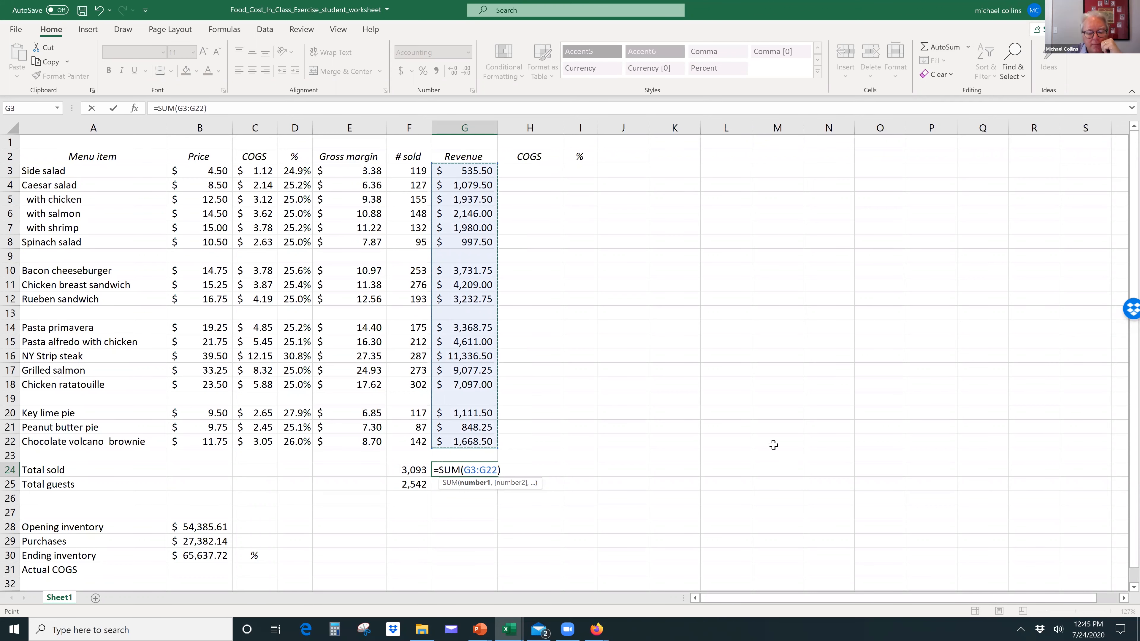
key(Return)
Step: Calculate the side salad's total COGS in H3 by multiplying its unit COGS by the number sold, =C3*F3
key(Up)
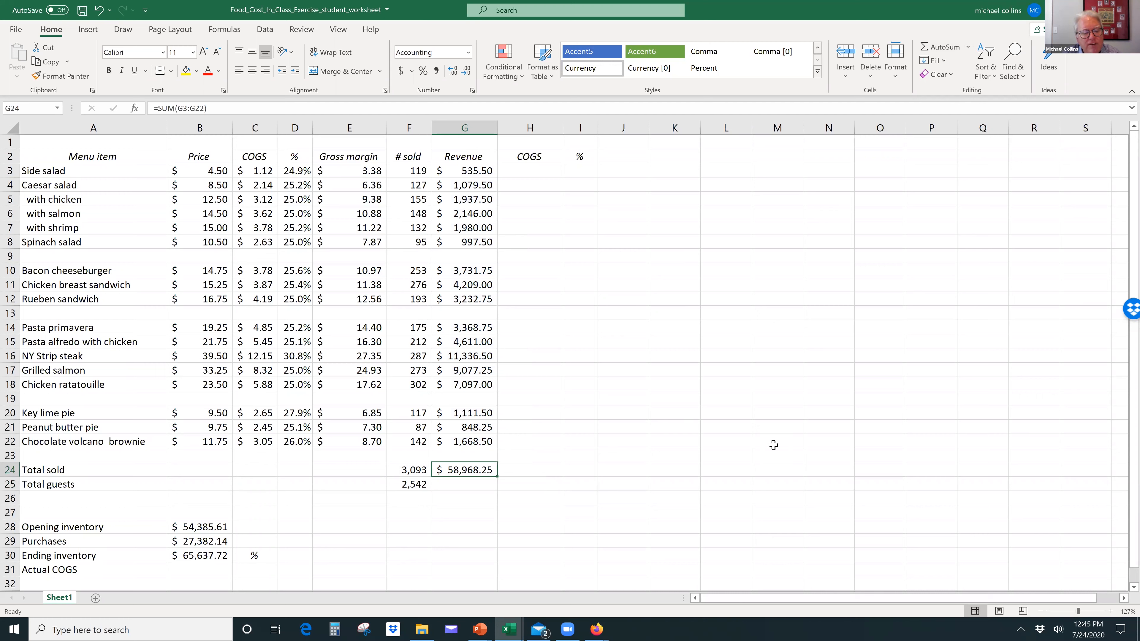
key(Up)
key(Up)
key(Up)
key(Up)
key(Up)
key(Up)
key(Up)
key(Up)
key(Up)
key(Up)
key(Up)
key(Up)
key(Up)
key(Up)
key(Up)
key(Up)
key(Up)
key(Up)
key(Up)
key(Up)
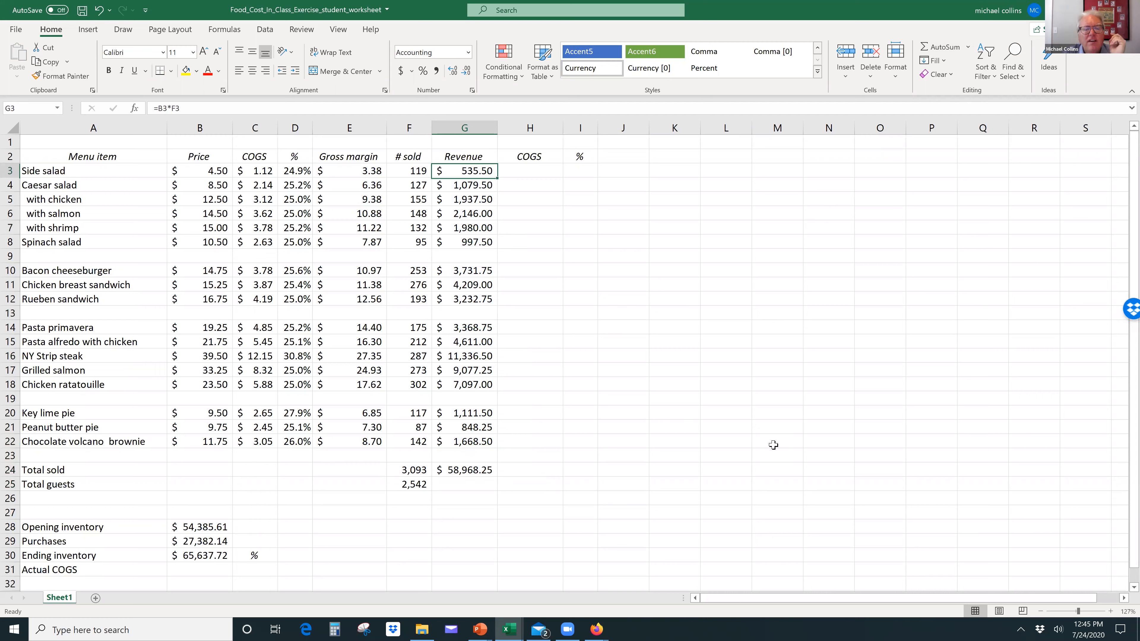
key(Right)
text(=)
key(Left)
key(Left)
key(Left)
key(Left)
key(Left)
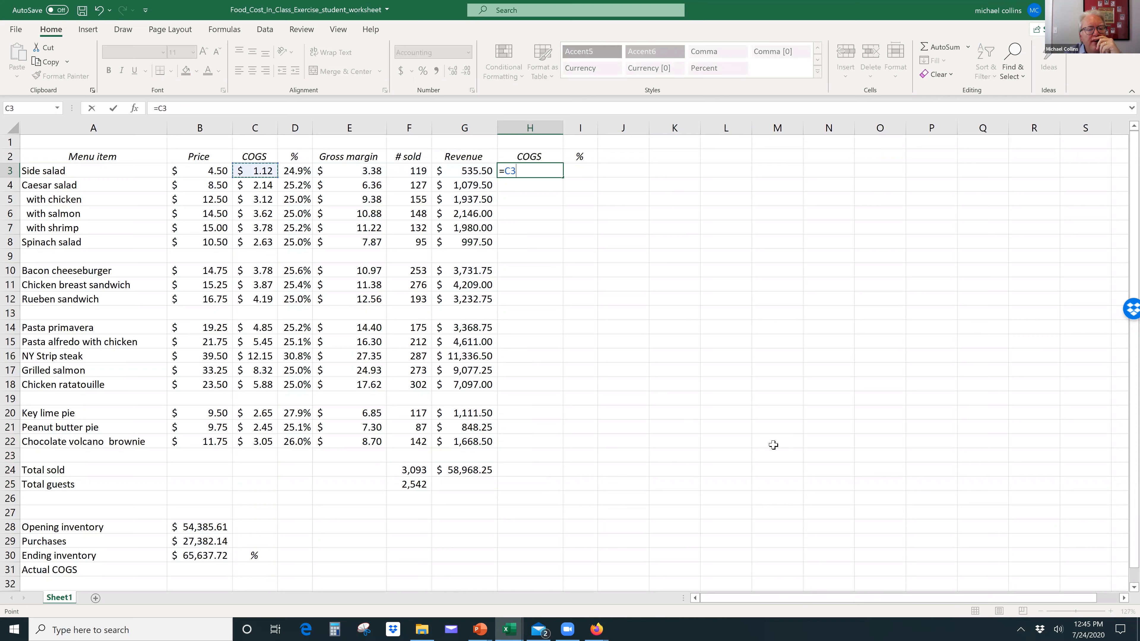
text(*)
key(Left)
key(Left)
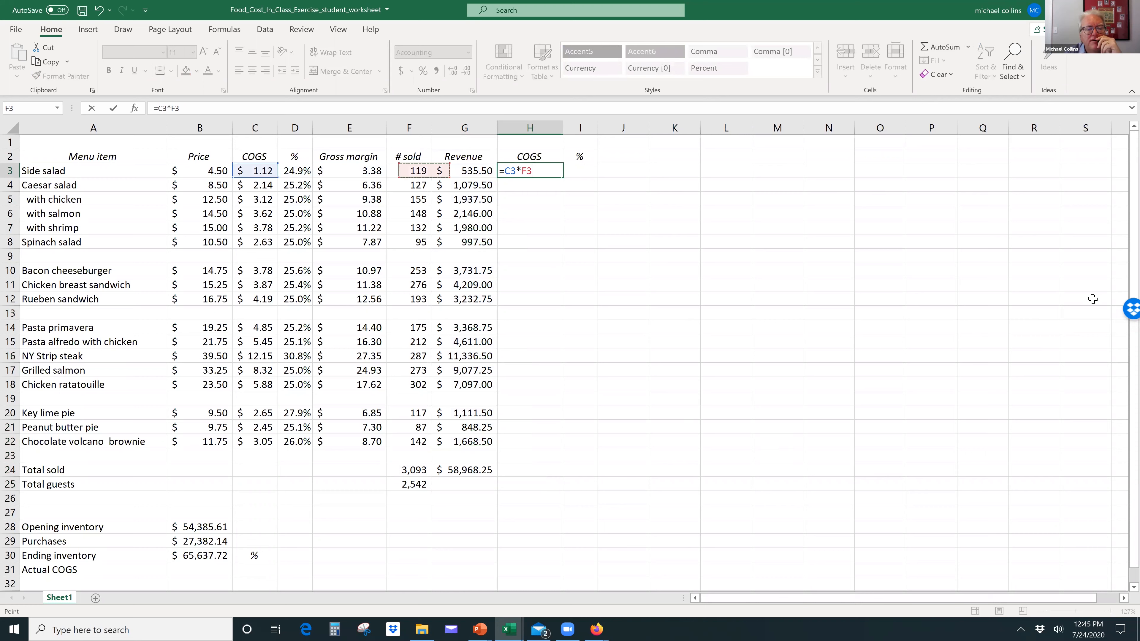
key(ctrl+Return)
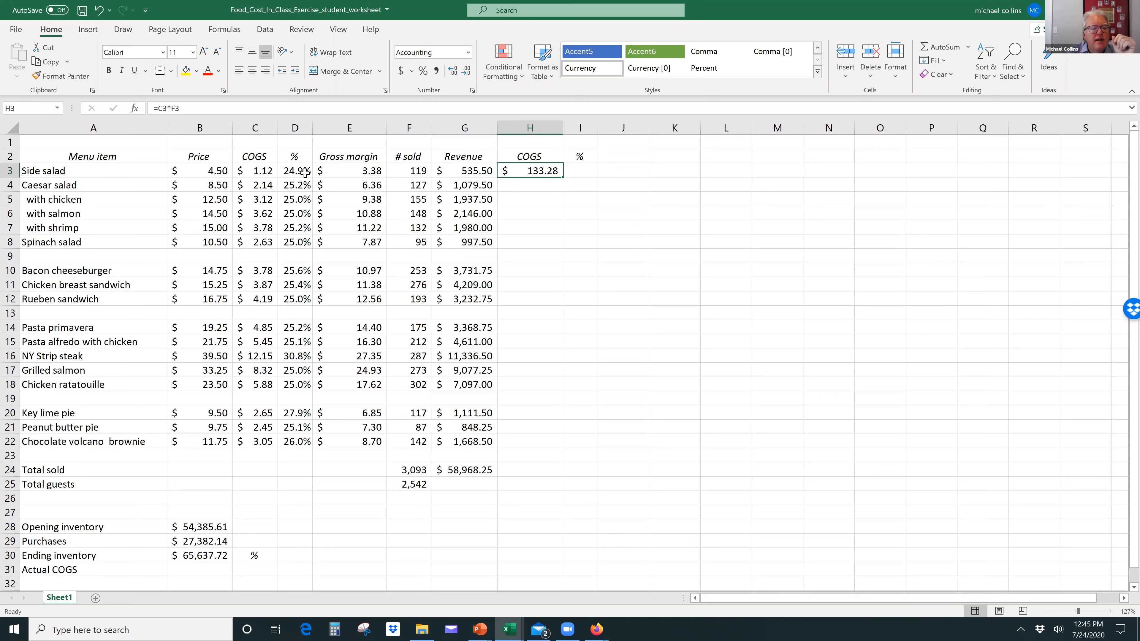
Step: Check the cell references in H3 and fill its total COGS formula down to H23
key(F2)
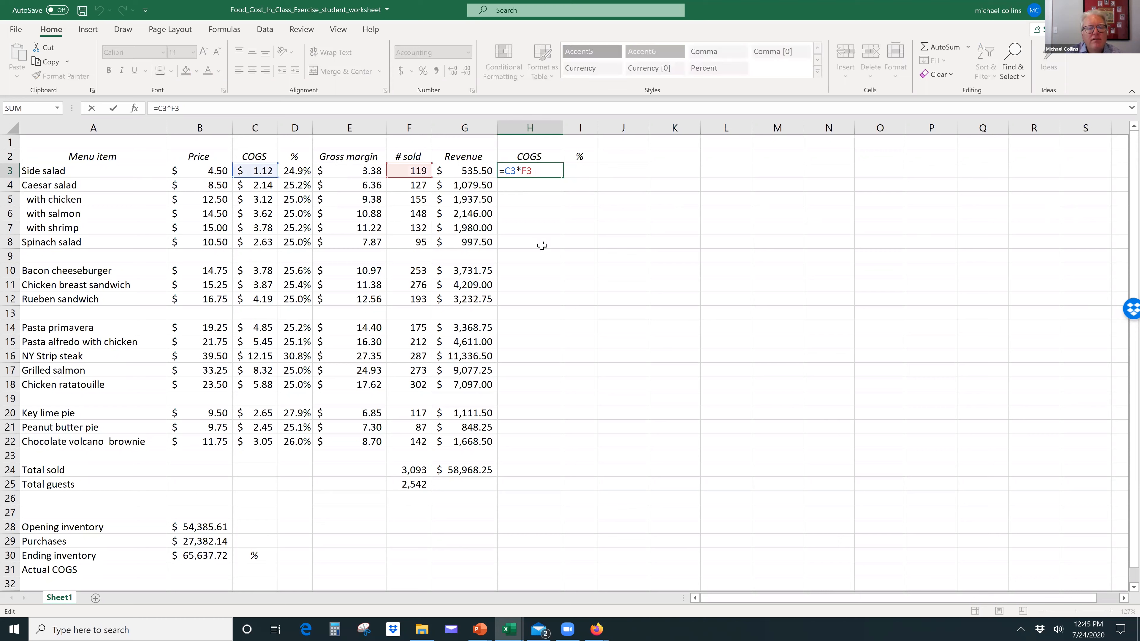
key(ctrl+Return)
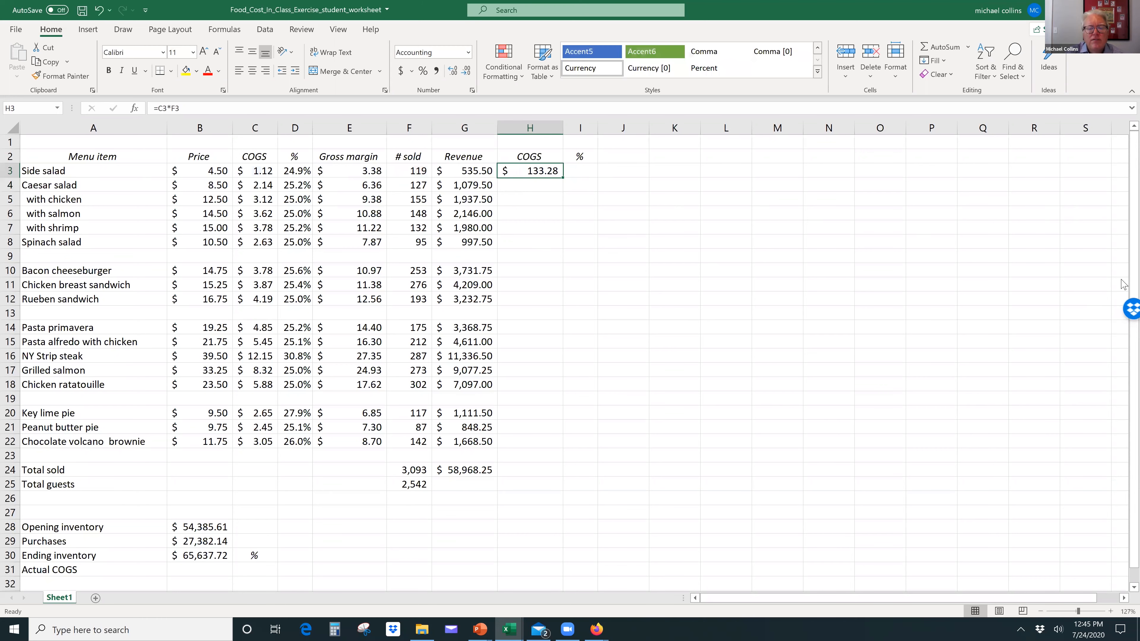
drag(562, 172, 547, 459)
Step: Total the COGS column in H24 with AutoSum
click(532, 471)
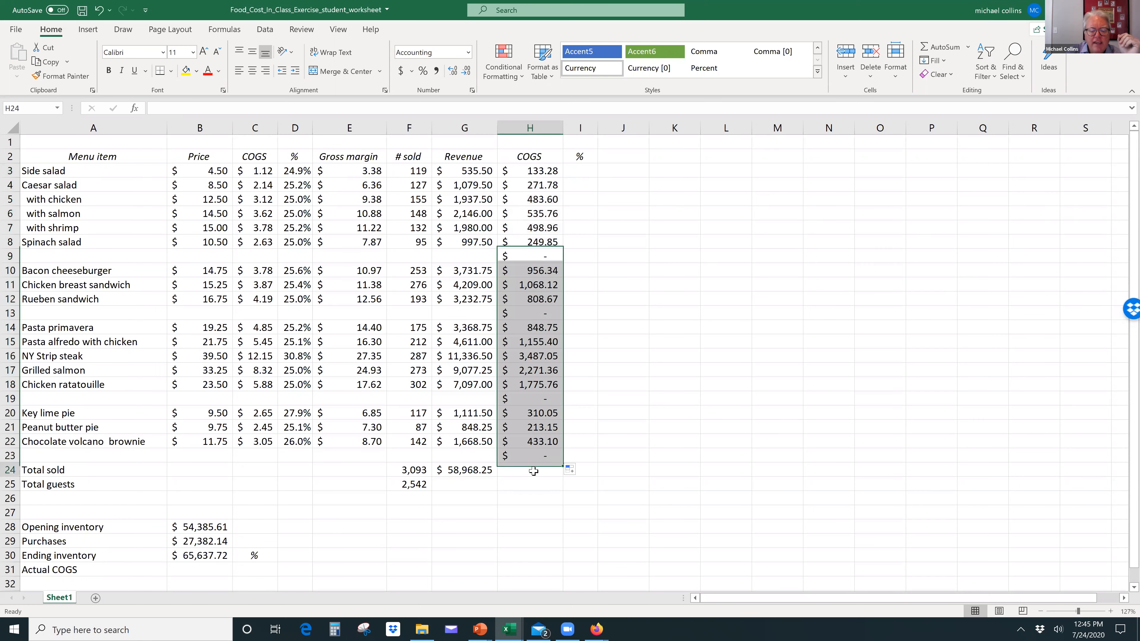
click(941, 48)
key(Return)
Step: Clear the COGS formulas from the blank-row cells H23, H19, H13 and H9
key(Up)
key(Up)
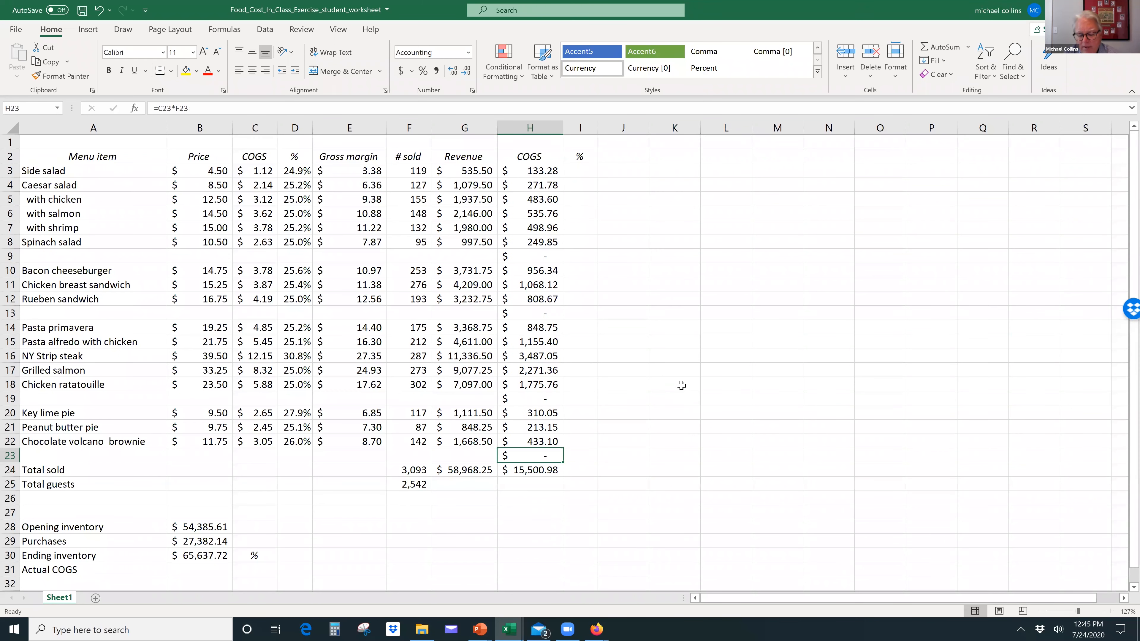
key(Delete)
key(Up)
key(Up)
key(Up)
key(Up)
key(Delete)
key(Up)
key(Up)
key(Up)
key(Up)
key(Up)
key(Up)
key(Delete)
Step: Calculate the side salad's food cost percentage in I3 by dividing total COGS by revenue, =H3/G3
key(Up)
key(Up)
key(Up)
key(Up)
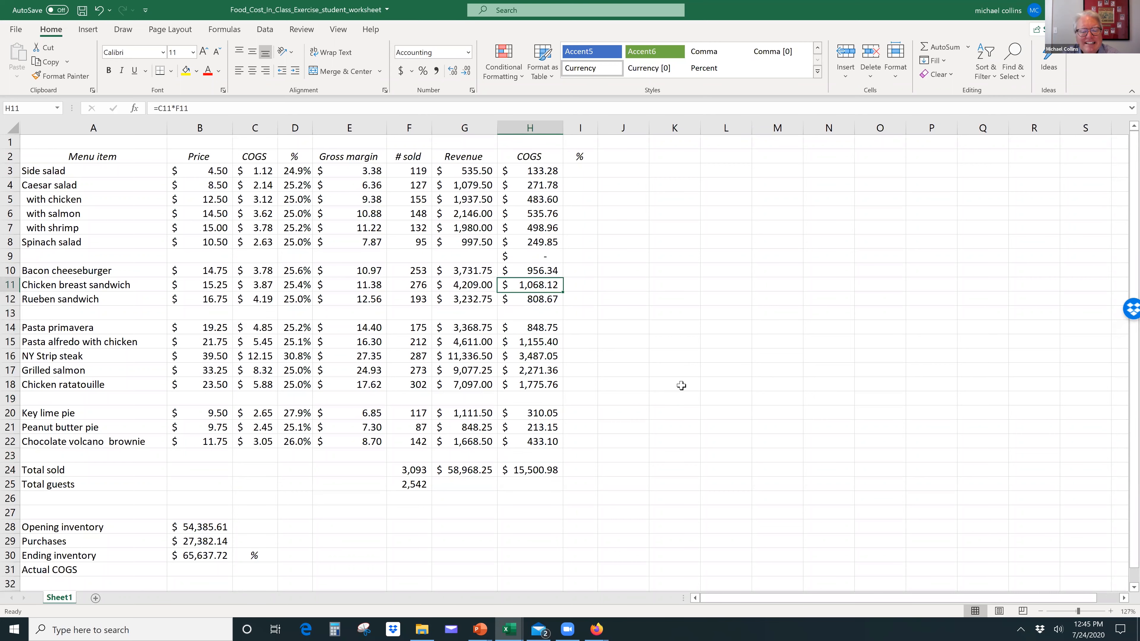
key(Delete)
key(Up)
key(Up)
key(Up)
key(Up)
key(Up)
key(Up)
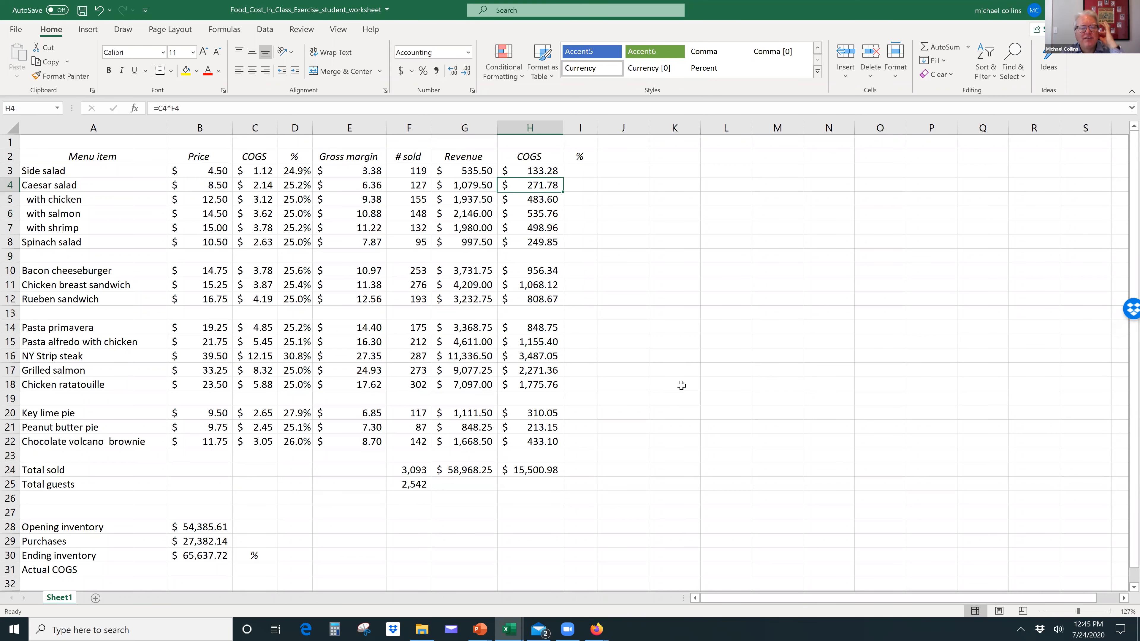
key(Right)
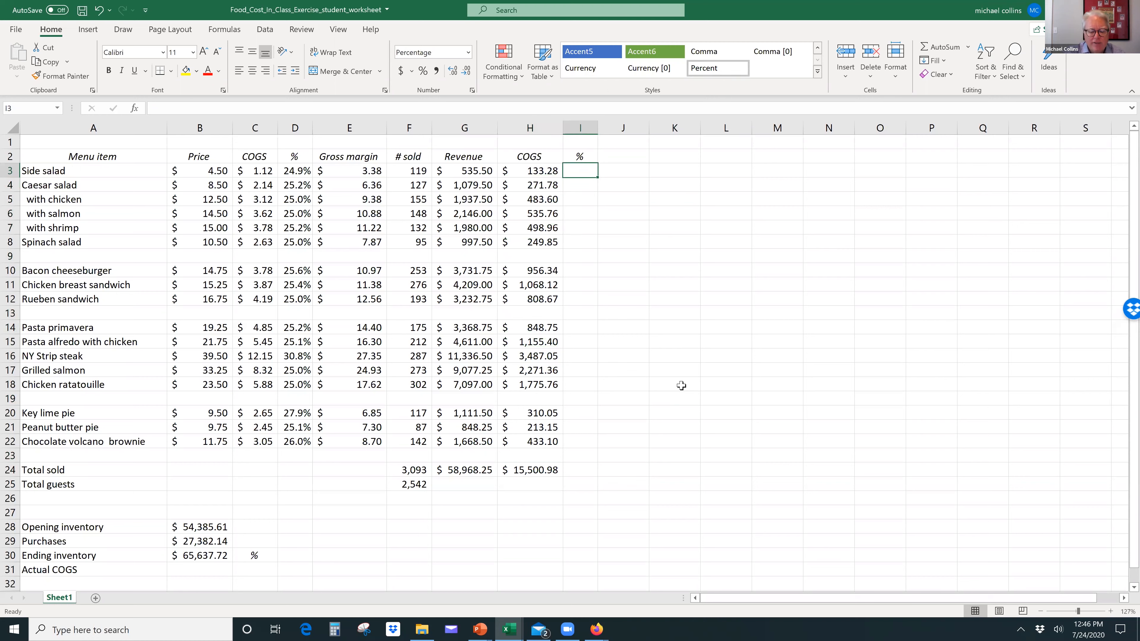
text(=)
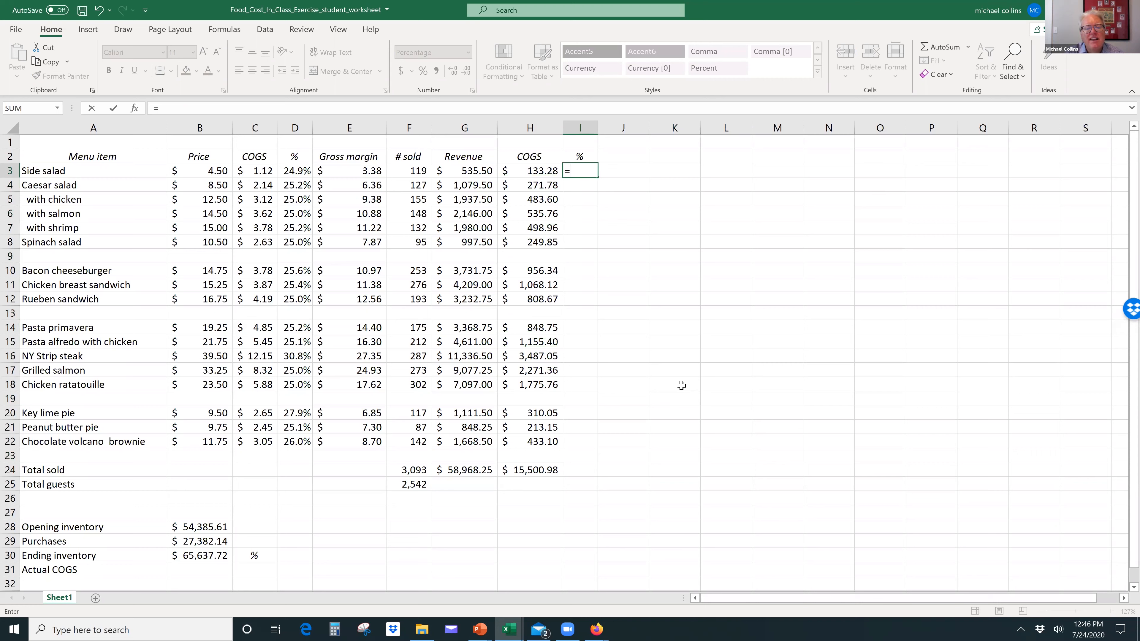
key(Left)
text(/)
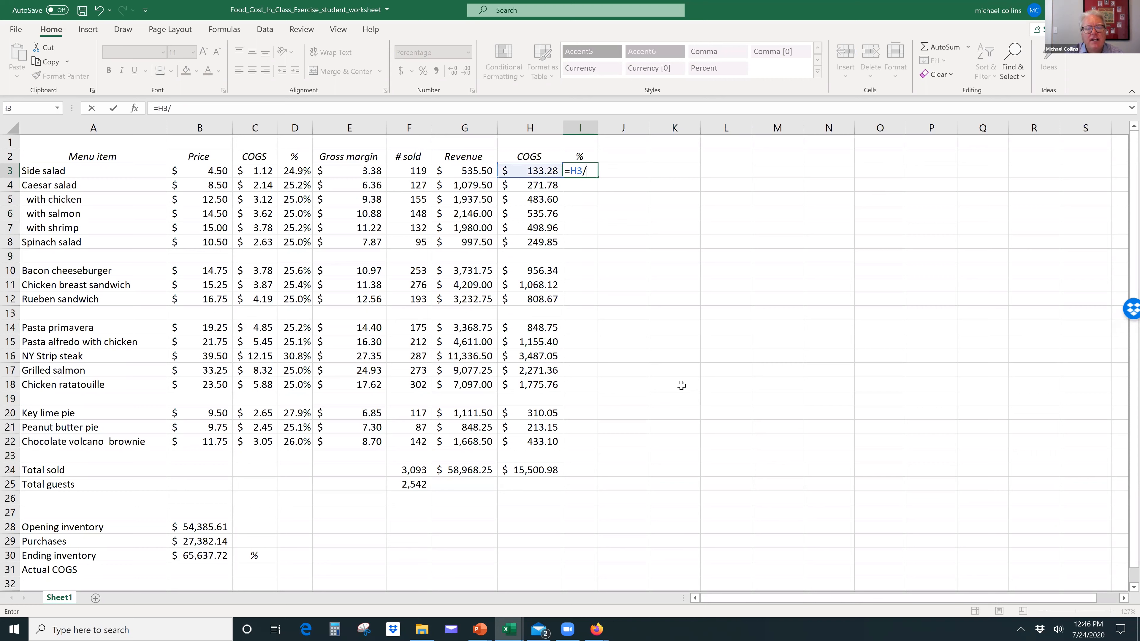
key(Left)
key(Left)
key(Left)
key(Right)
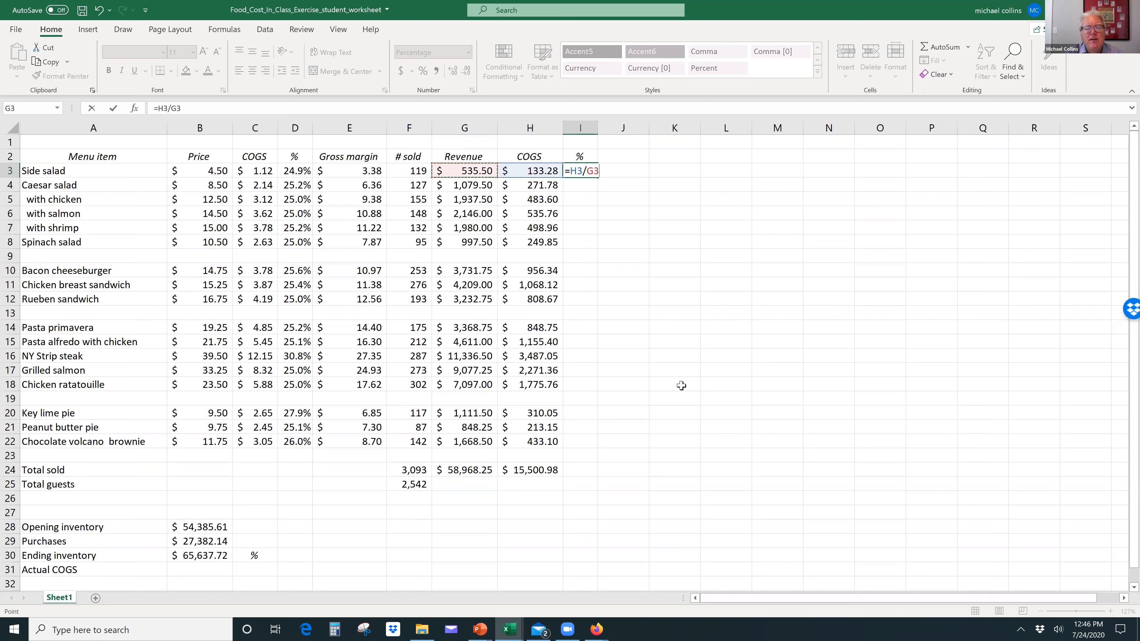
key(Return)
key(Up)
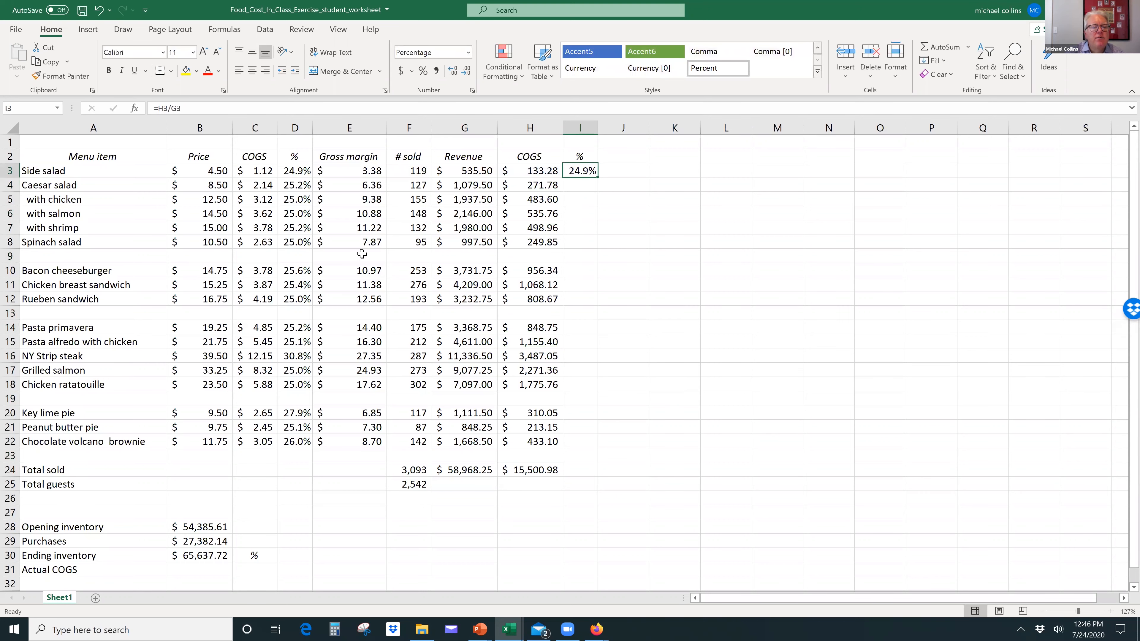
Step: Compare the unit percentage column D with column I, and fill the I3 percentage formula down to I24
click(292, 172)
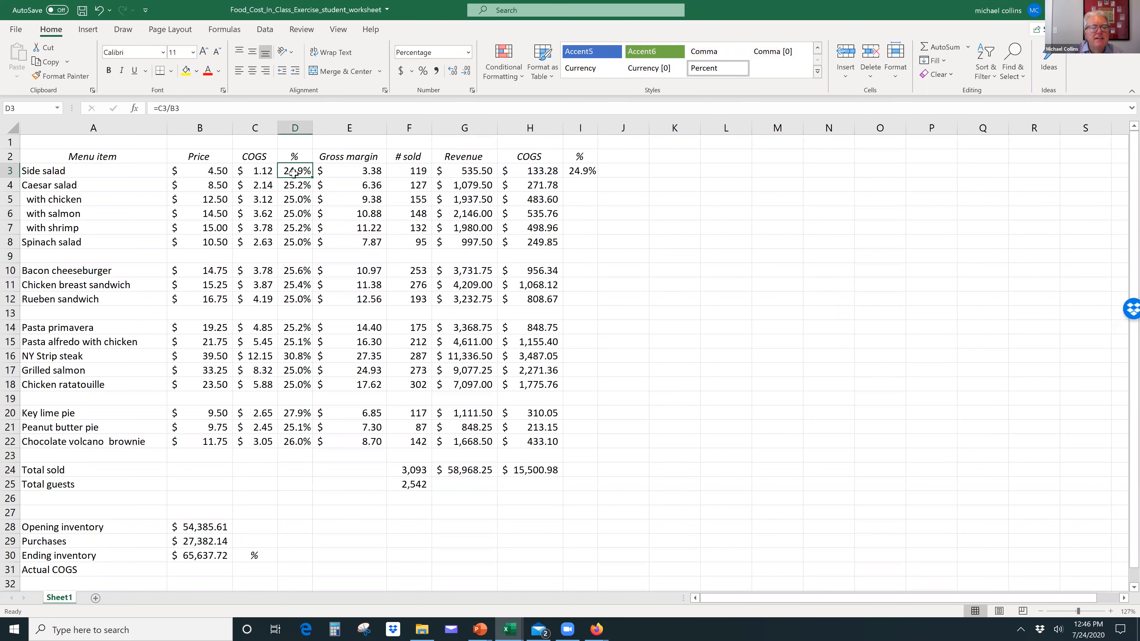
click(293, 123)
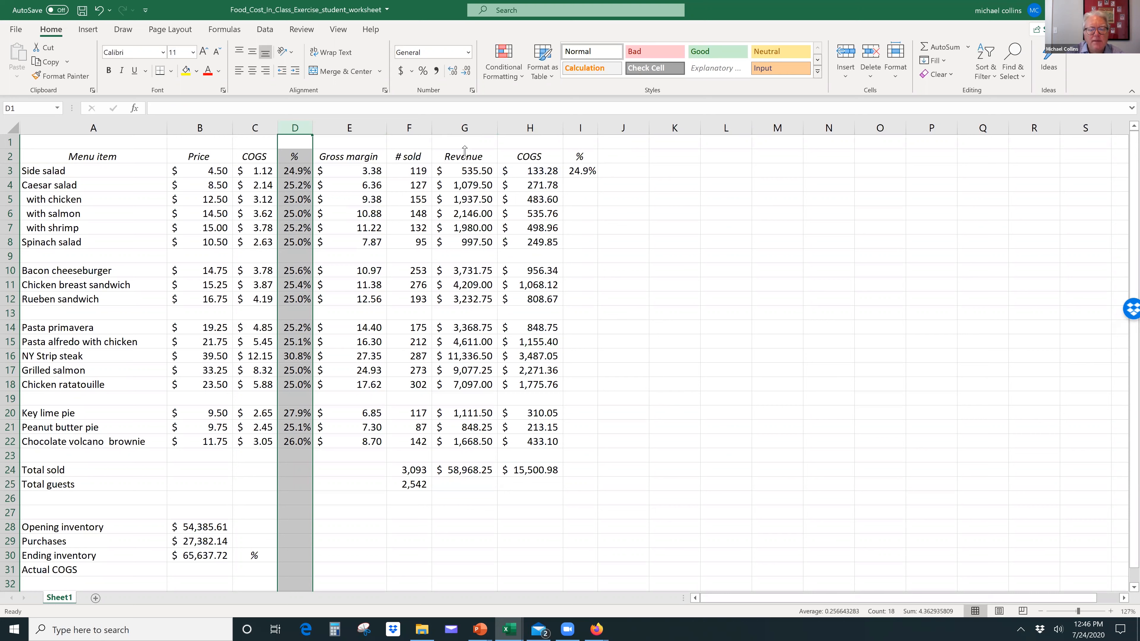
click(583, 126)
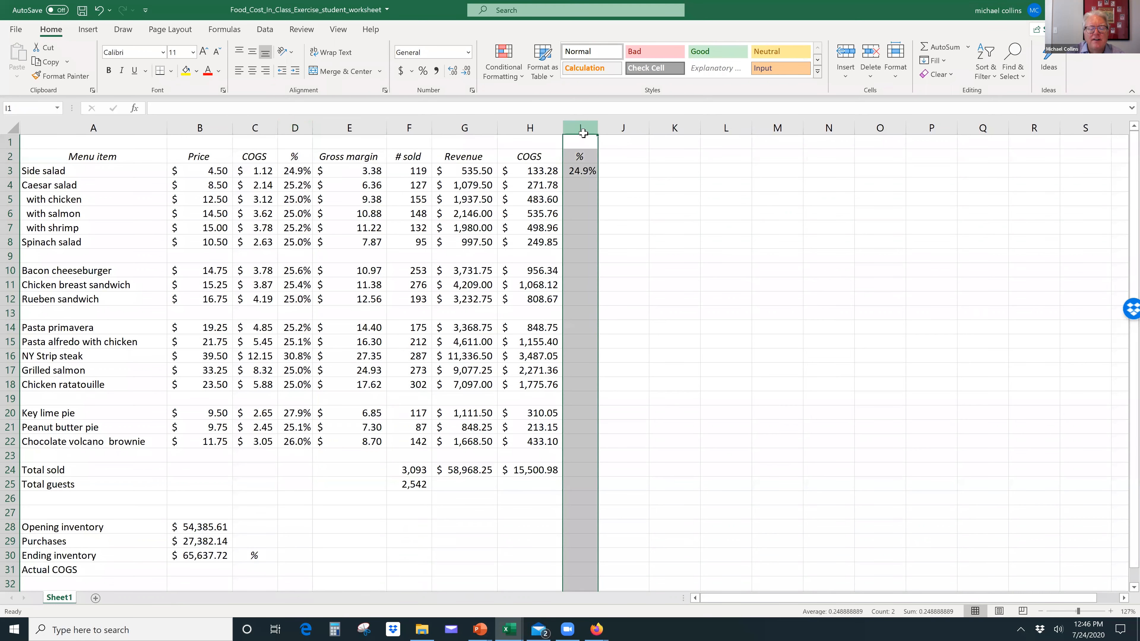
click(592, 173)
drag(595, 178, 582, 476)
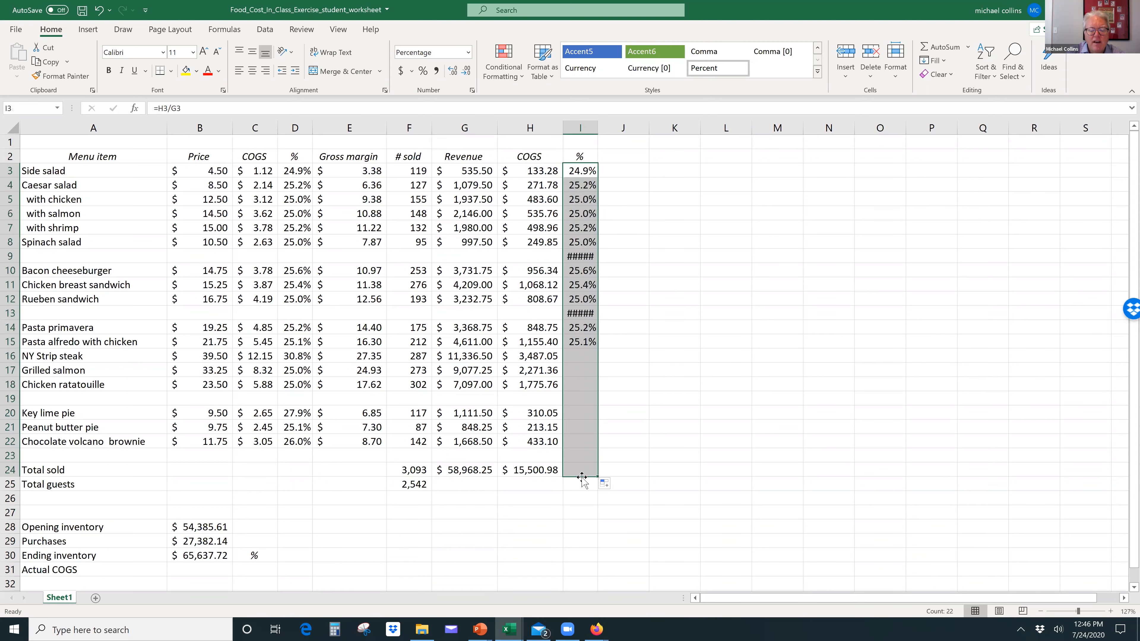
Step: Clear the percentage formulas from the blank-row cells I23, I19, I13 and I9, and auto-fit the width of column I
click(584, 455)
key(Up)
key(Up)
key(Up)
key(Up)
key(Up)
key(Up)
key(Up)
key(Up)
key(Up)
key(Up)
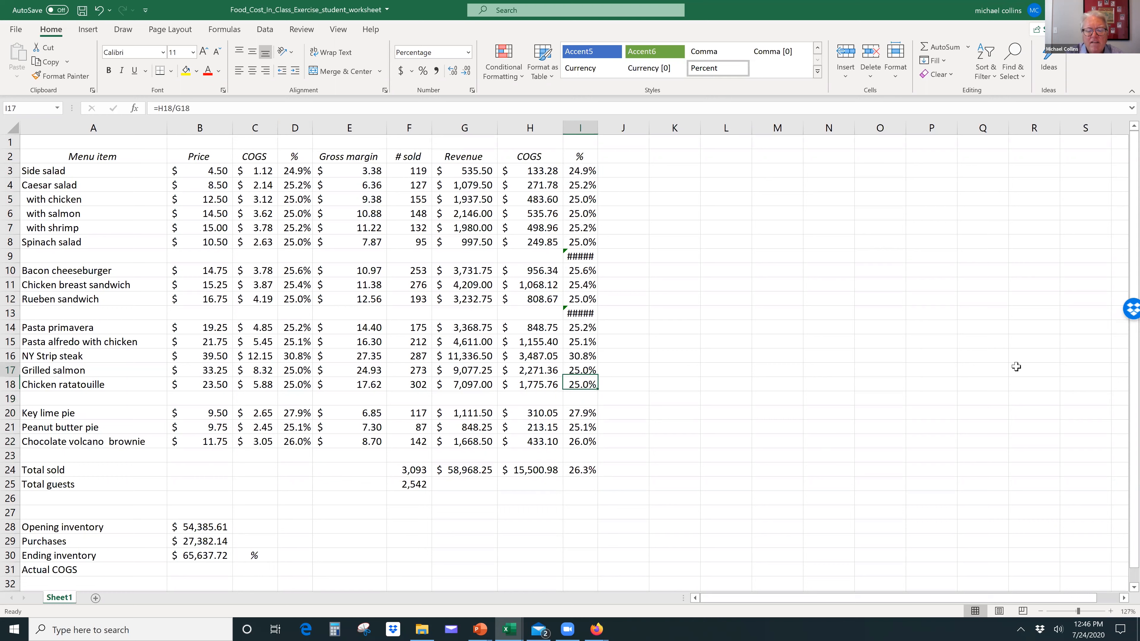
key(Delete)
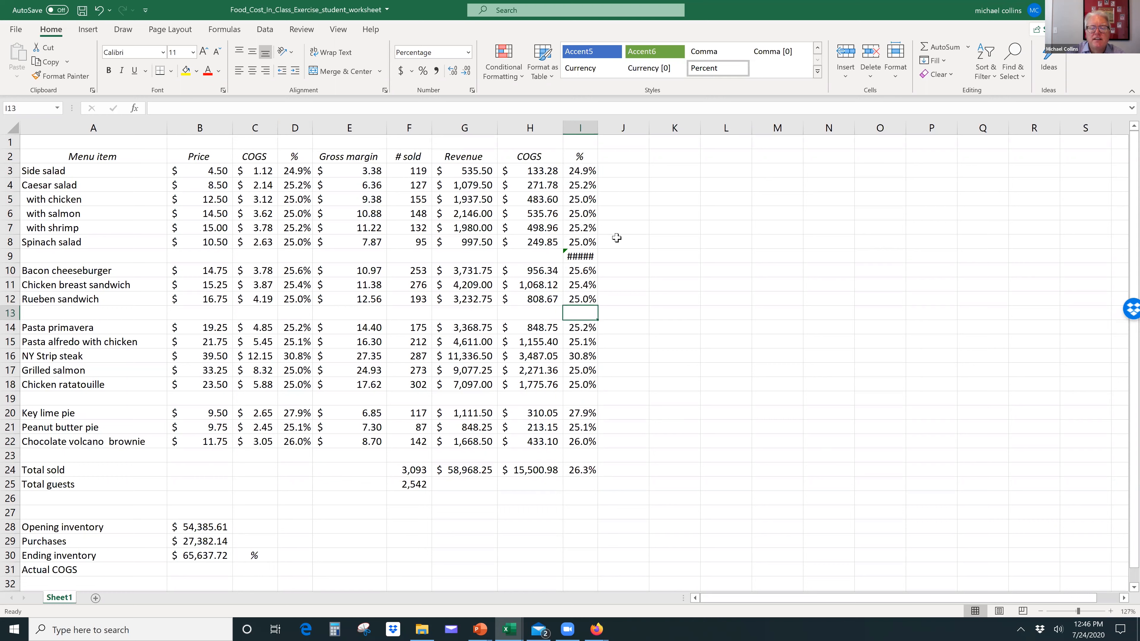
double_click(597, 127)
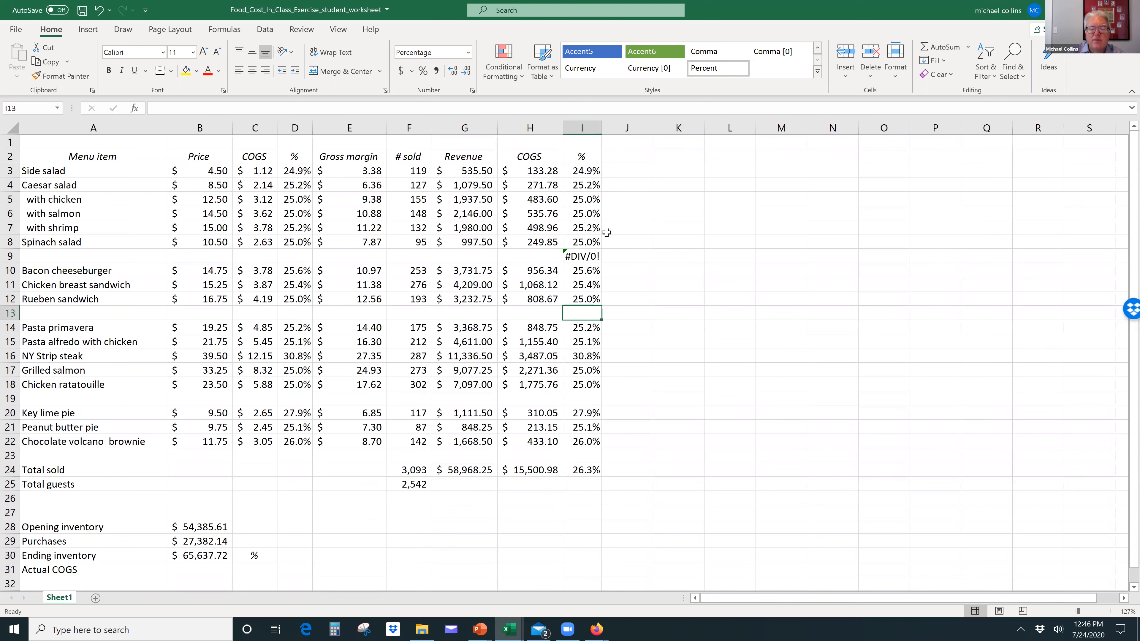
click(578, 253)
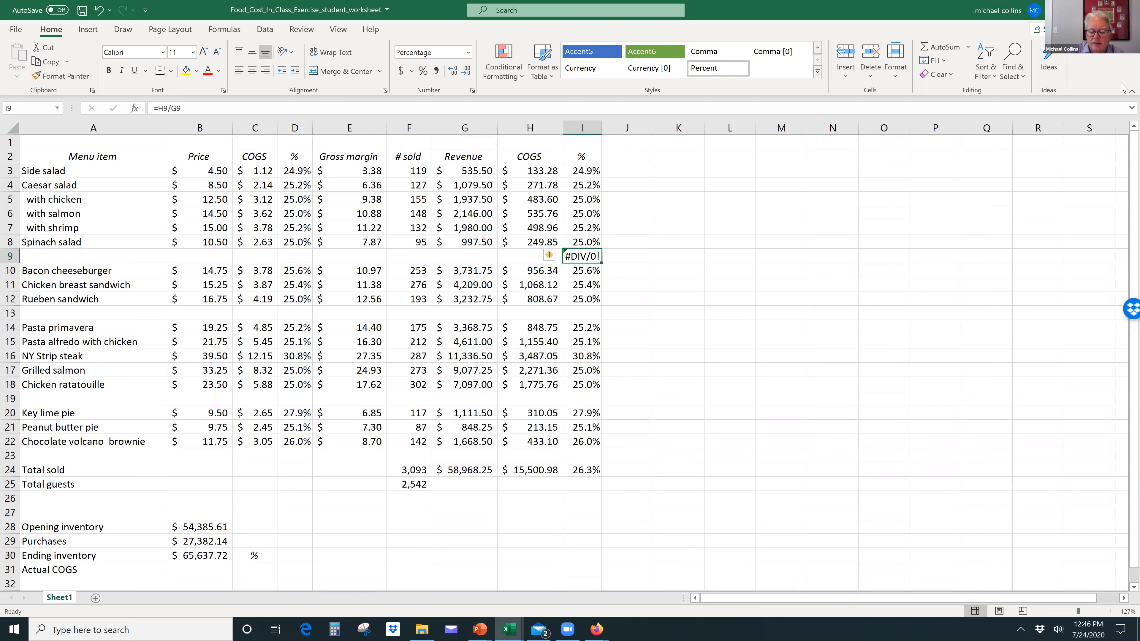
key(Delete)
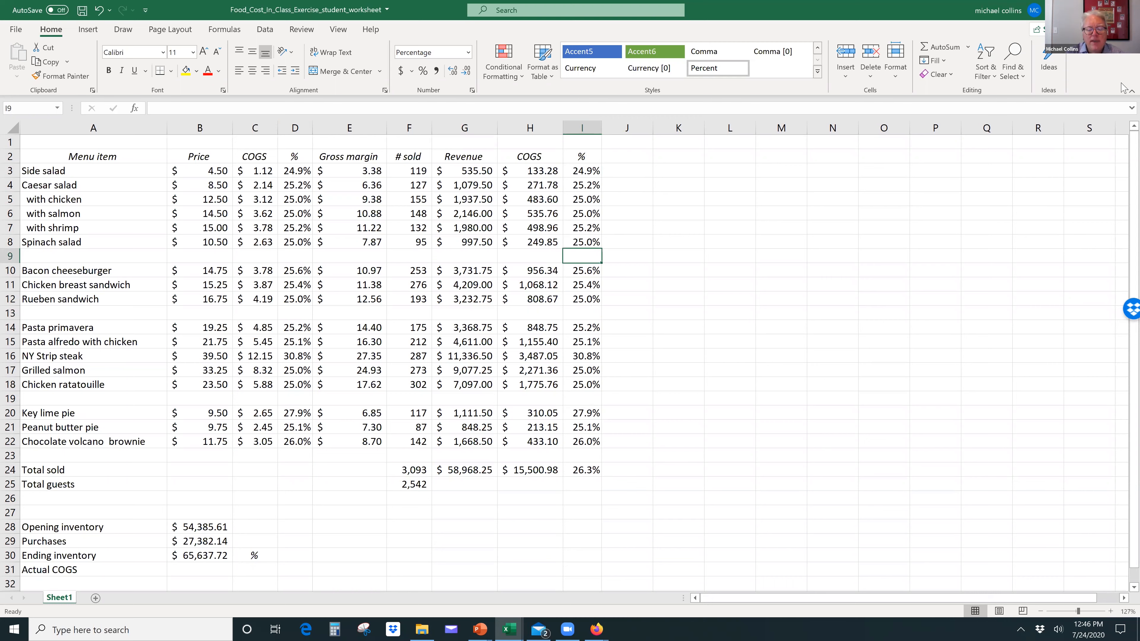
Step: Calculate the average revenue per guest in G25 by dividing total revenue by total guests, =G24/F25
click(582, 471)
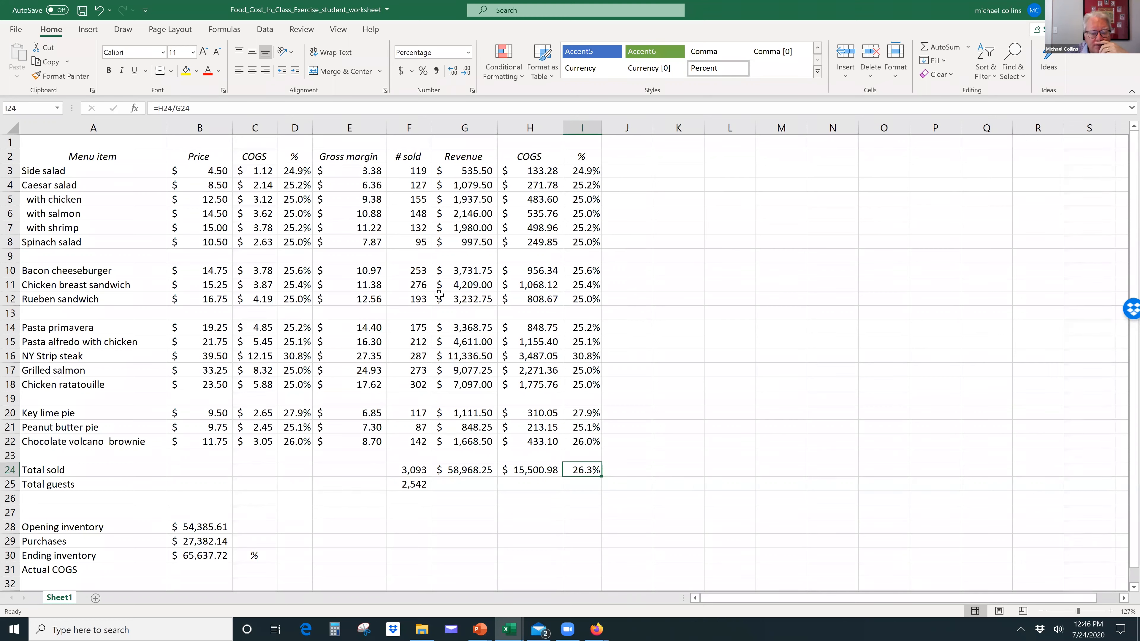
click(476, 483)
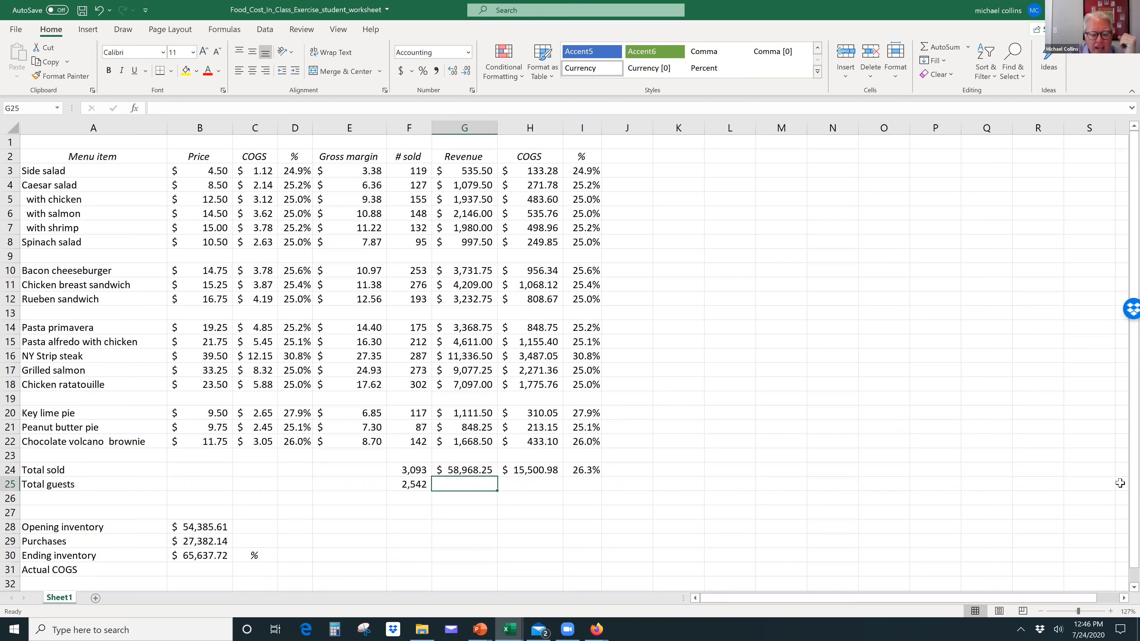
text(=)
key(Up)
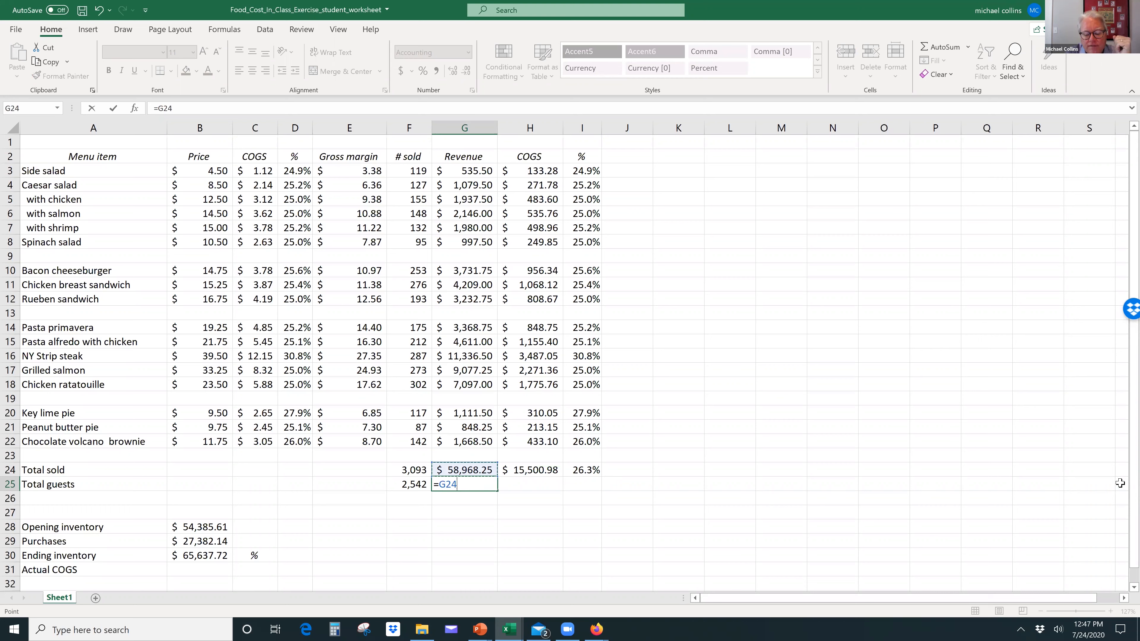
text(/)
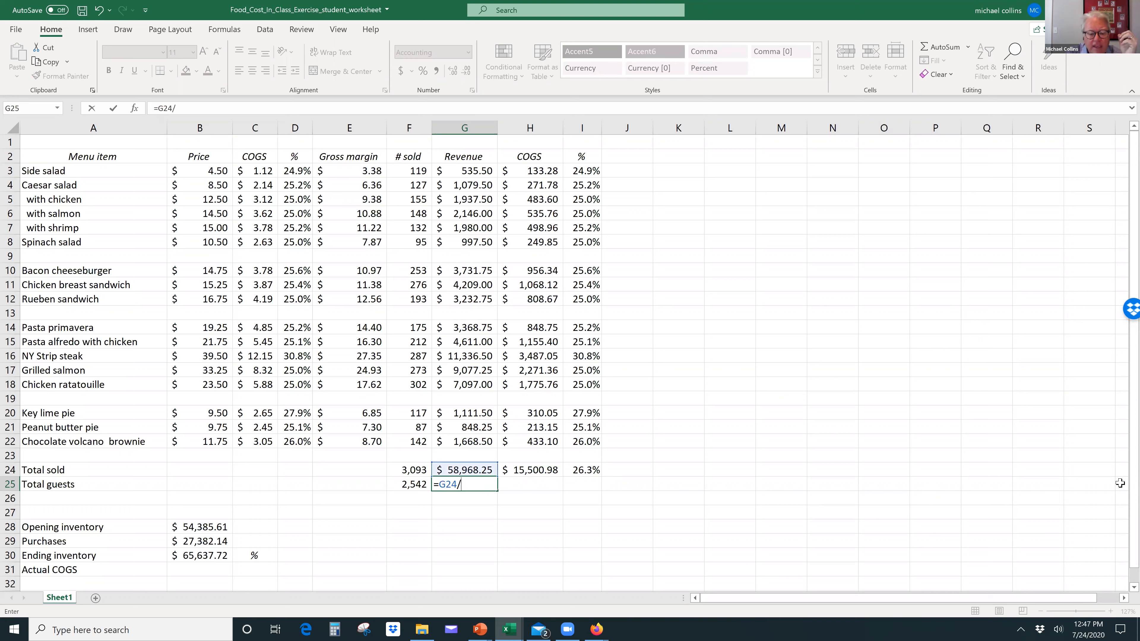
click(415, 481)
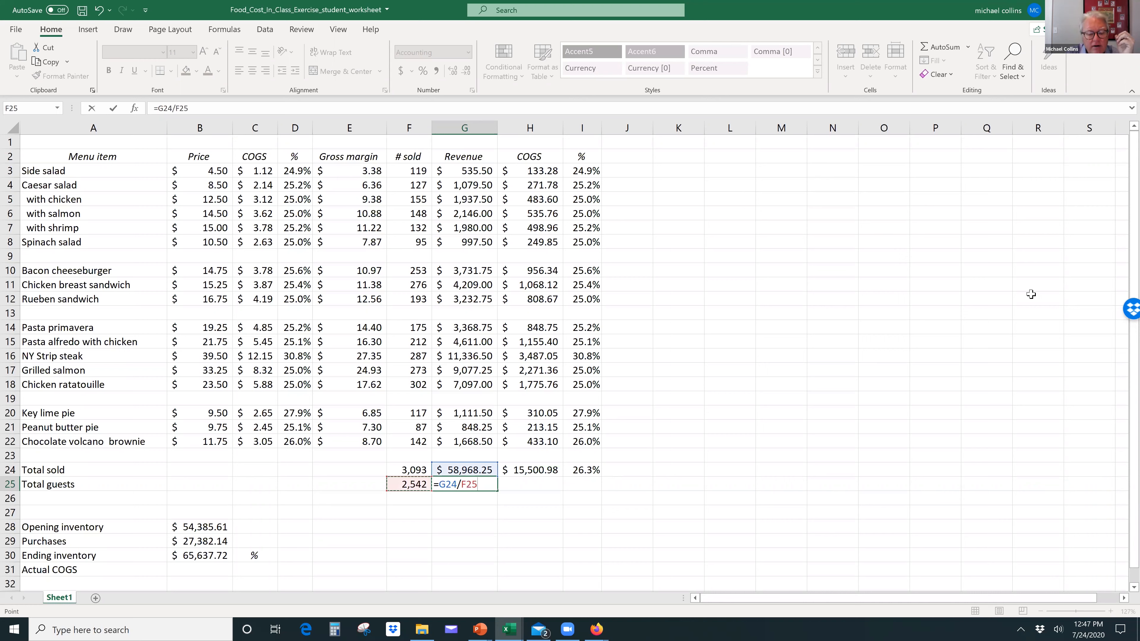
key(ctrl+Return)
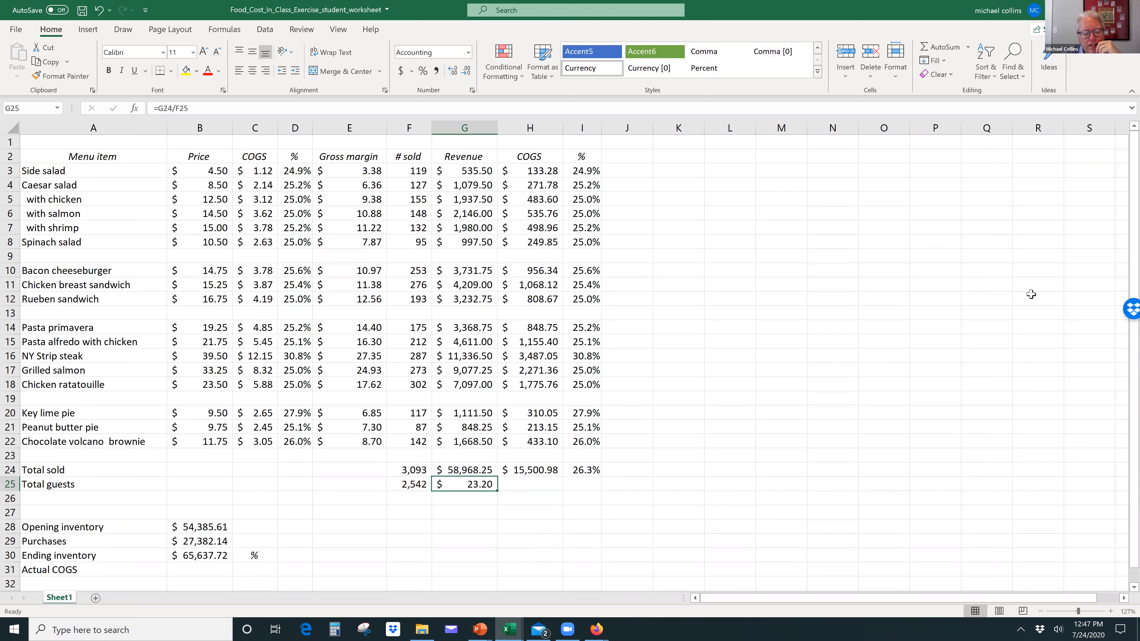
Step: Examine the total COGS and compare the food cost percentages and gross margins of the NY Strip steak and grilled salmon
key(Up)
key(Right)
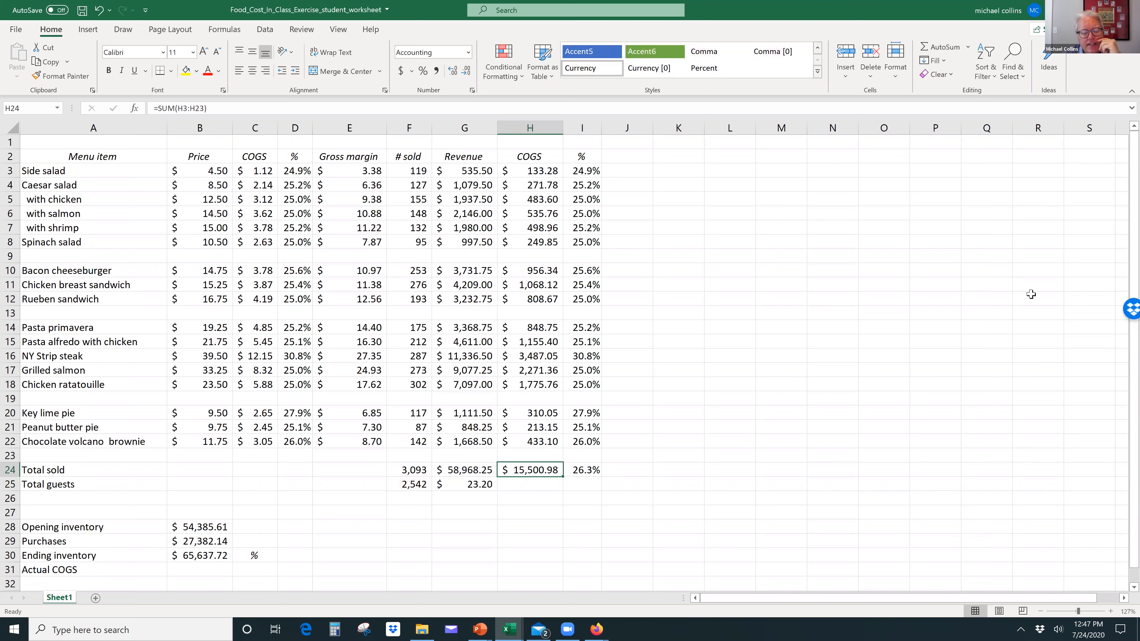
key(Left)
key(Left)
key(Left)
key(Left)
key(Left)
key(Up)
key(Up)
key(Up)
key(Up)
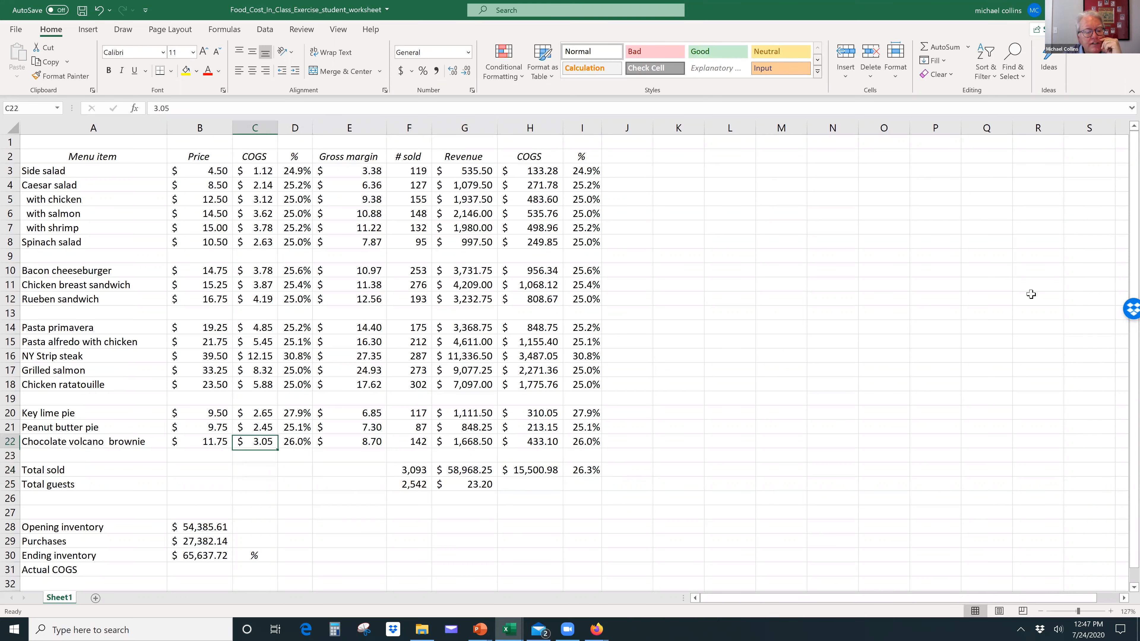
key(Down)
key(Down)
key(Down)
key(Down)
key(Down)
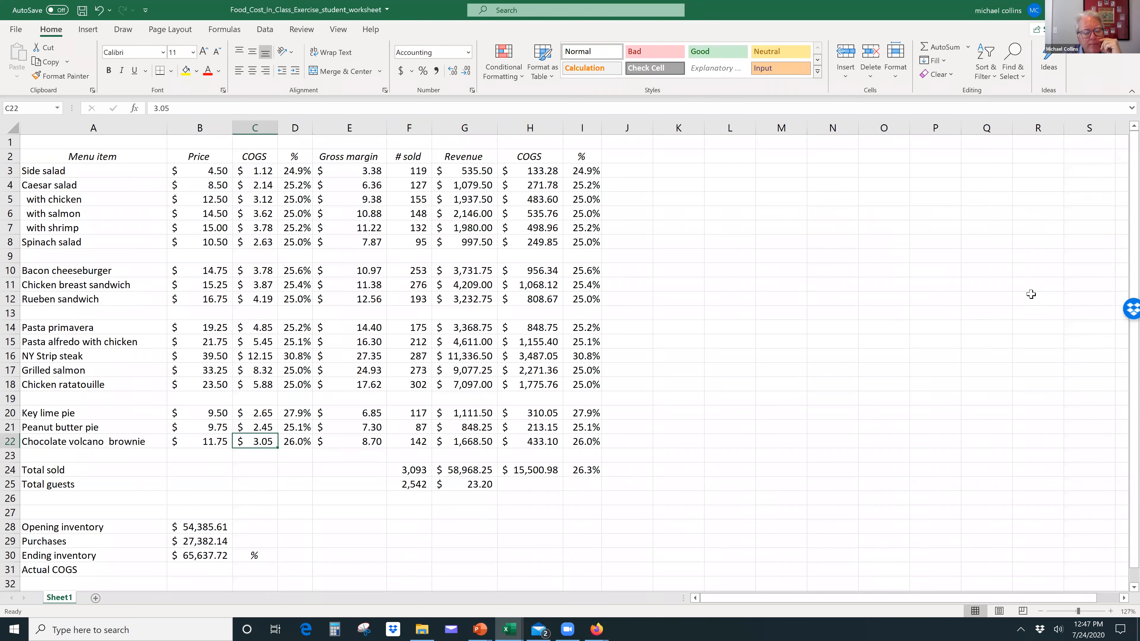
key(Right)
key(Right)
key(Right)
key(Up)
key(Up)
key(Up)
key(Up)
key(Up)
key(Up)
key(Up)
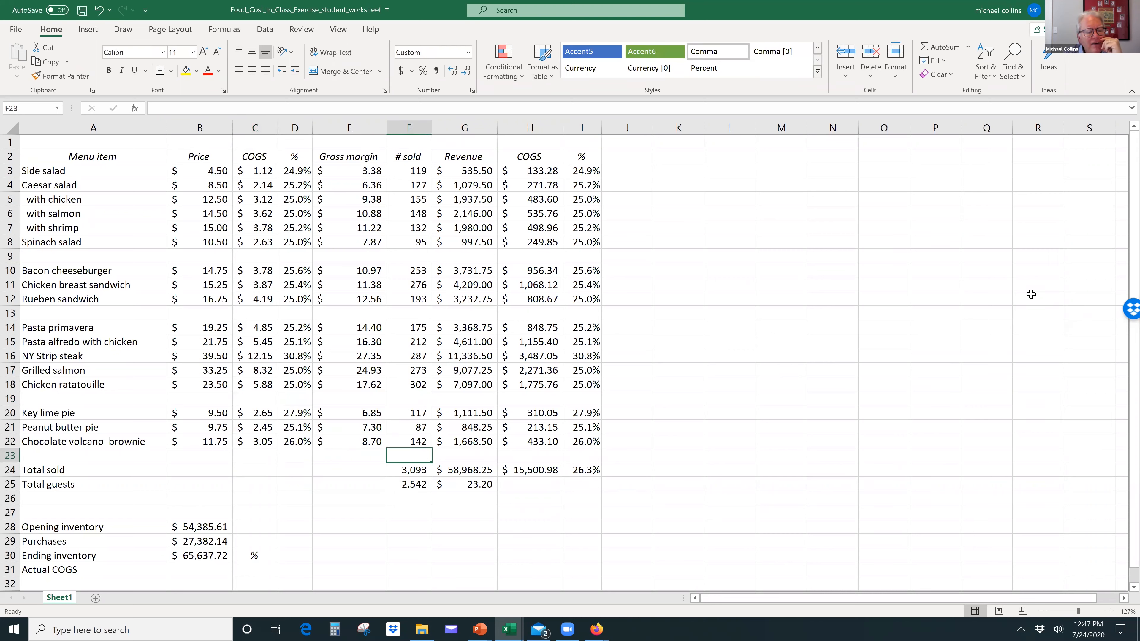
key(Left)
key(Left)
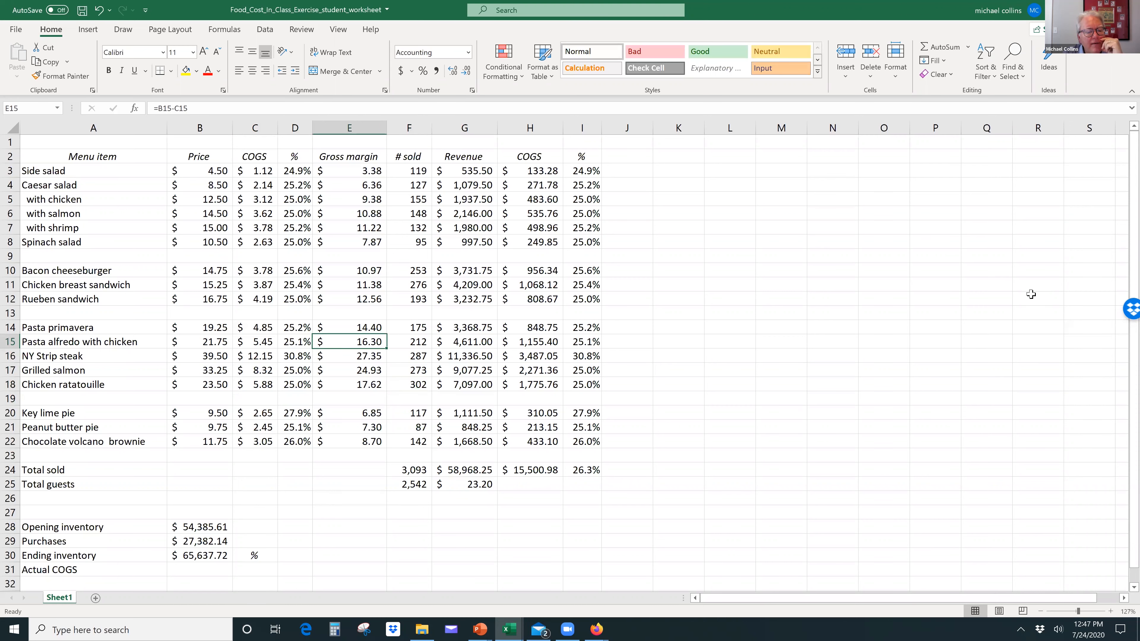
key(Down)
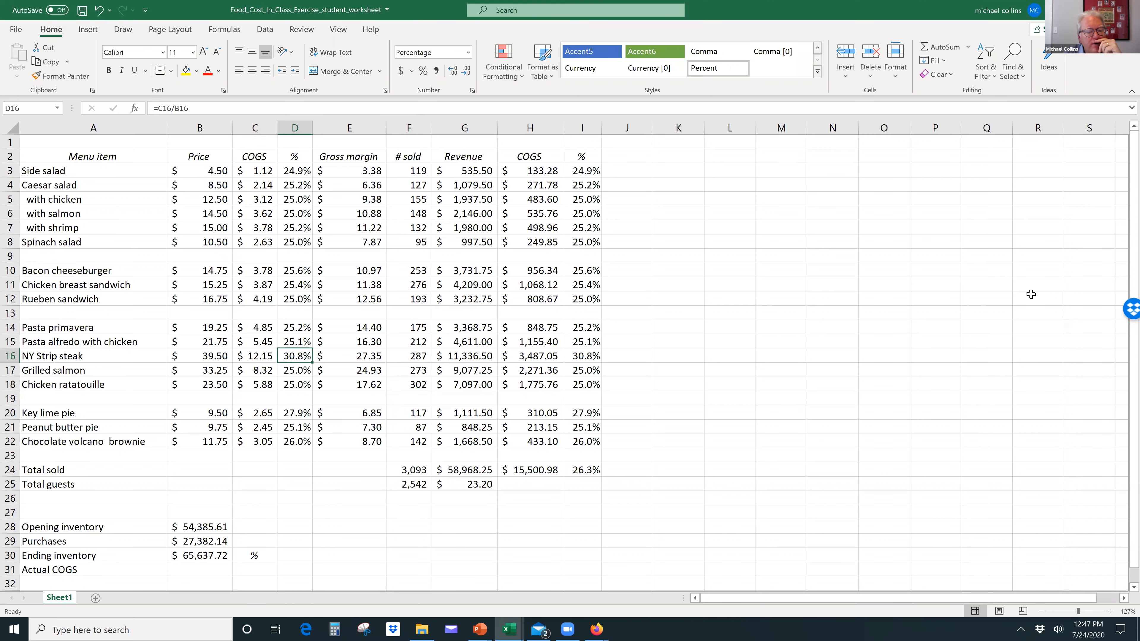
key(Right)
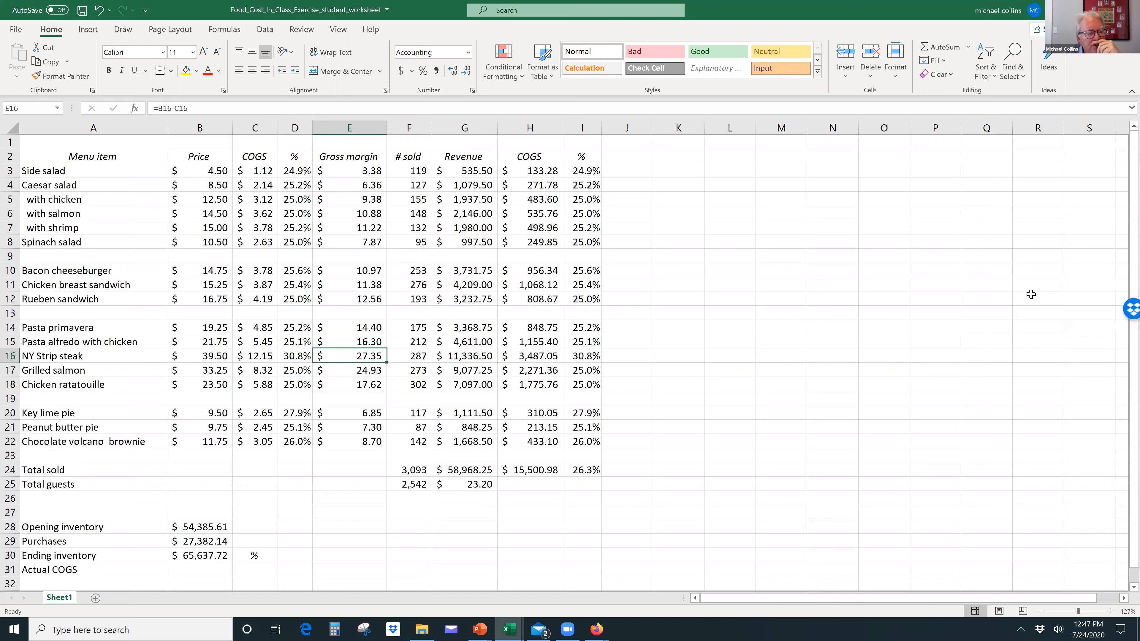
key(Down)
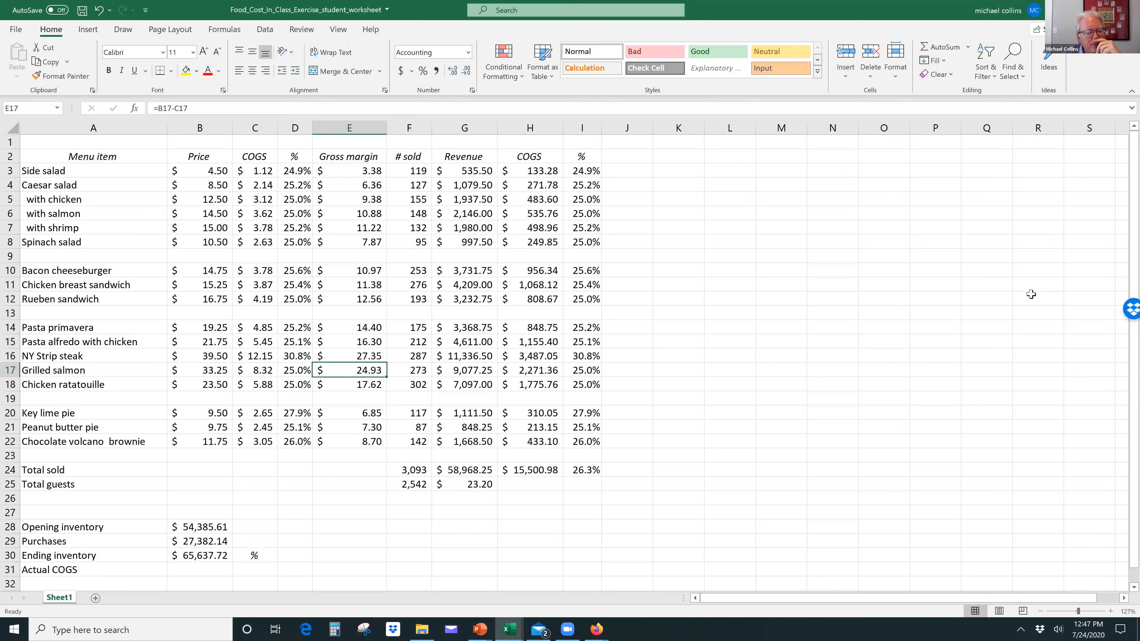
Step: Set the grilled salmon's price in B17 to 32.50
key(Left)
key(Left)
key(Left)
key(Right)
key(Right)
key(Right)
key(Right)
key(Left)
key(Left)
key(Right)
key(Left)
key(Left)
key(Left)
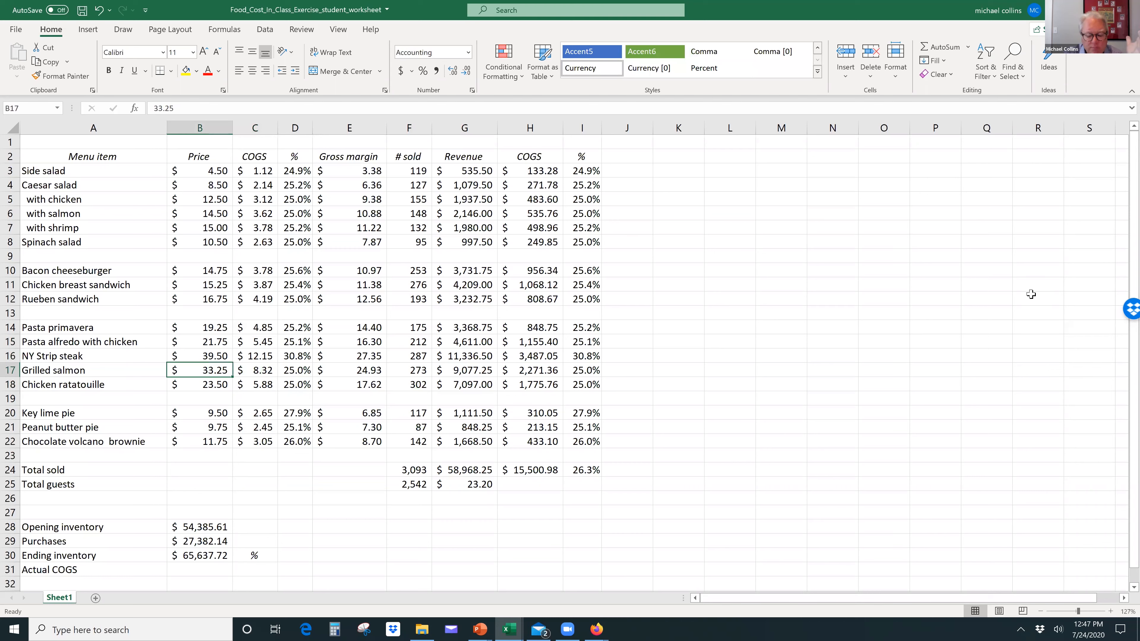
text(32.5)
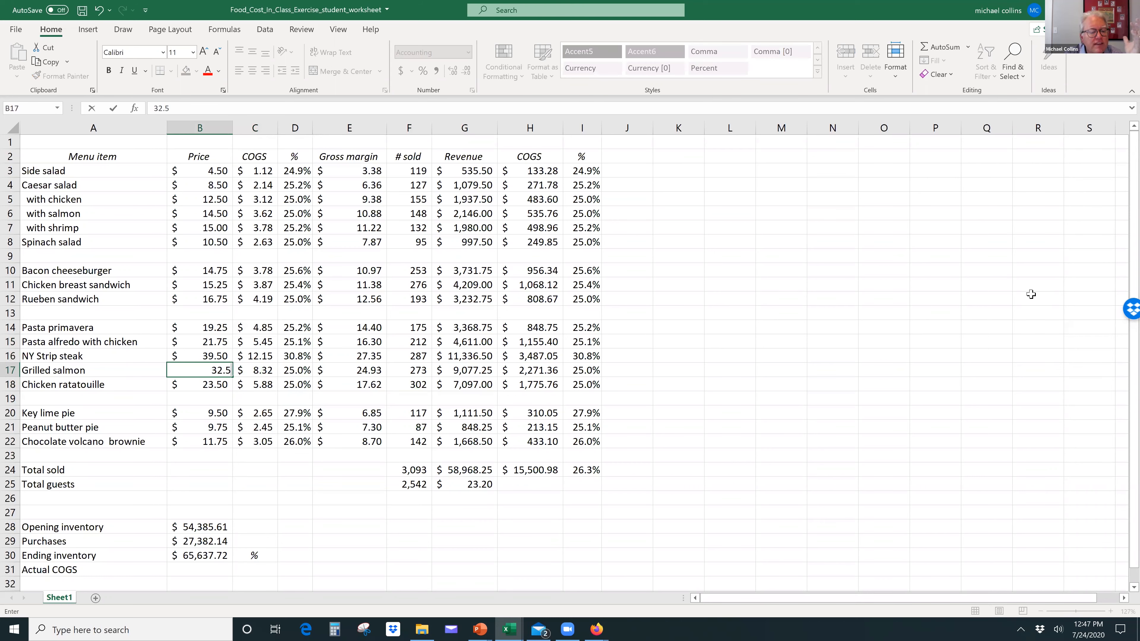
key(Return)
key(Up)
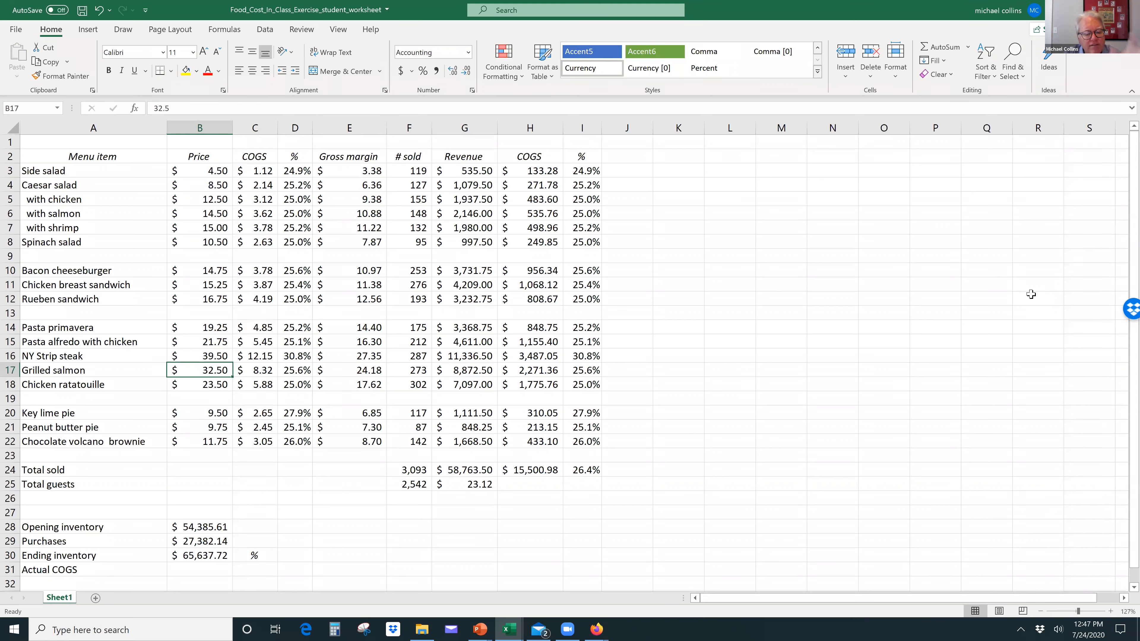
Step: Review the grilled salmon's recalculated figures and the total revenue and revenue per guest
key(Right)
key(Right)
key(Right)
key(Right)
key(Right)
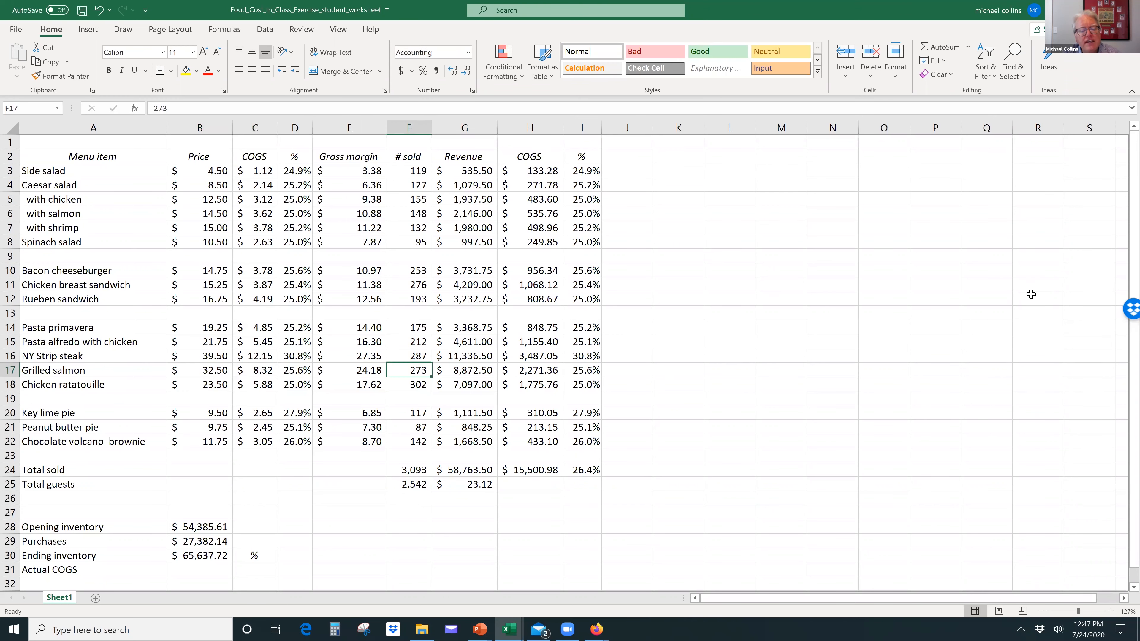
key(Down)
key(Down)
key(Down)
key(Down)
key(Down)
key(Down)
key(Down)
key(Down)
key(Down)
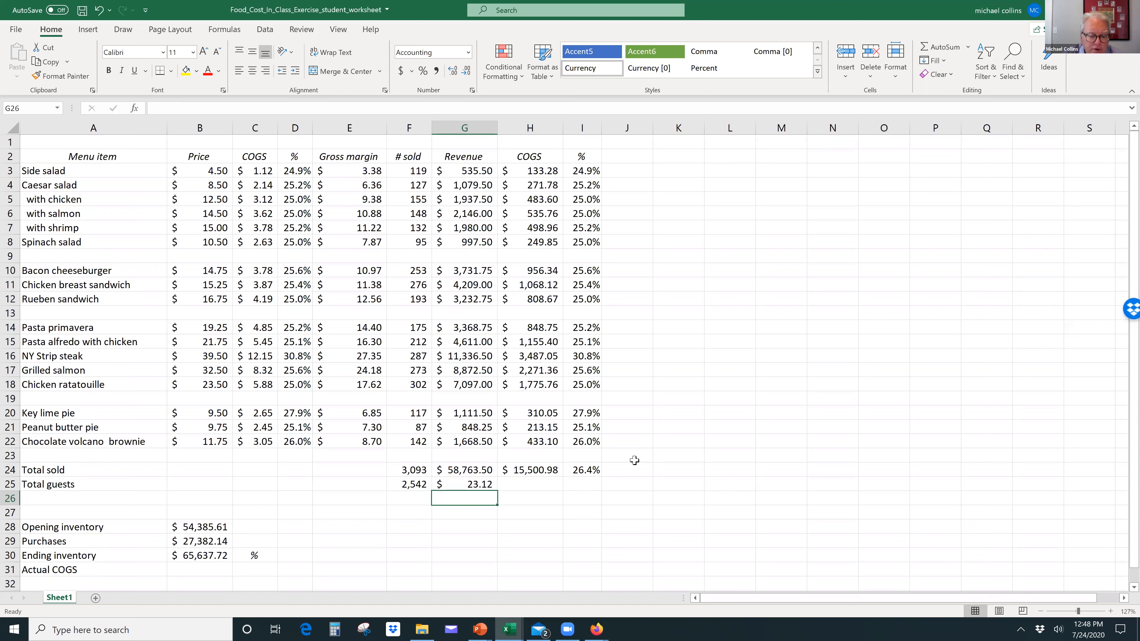
Step: Highlight the overall food cost percentage in I24 with a yellow fill
click(531, 469)
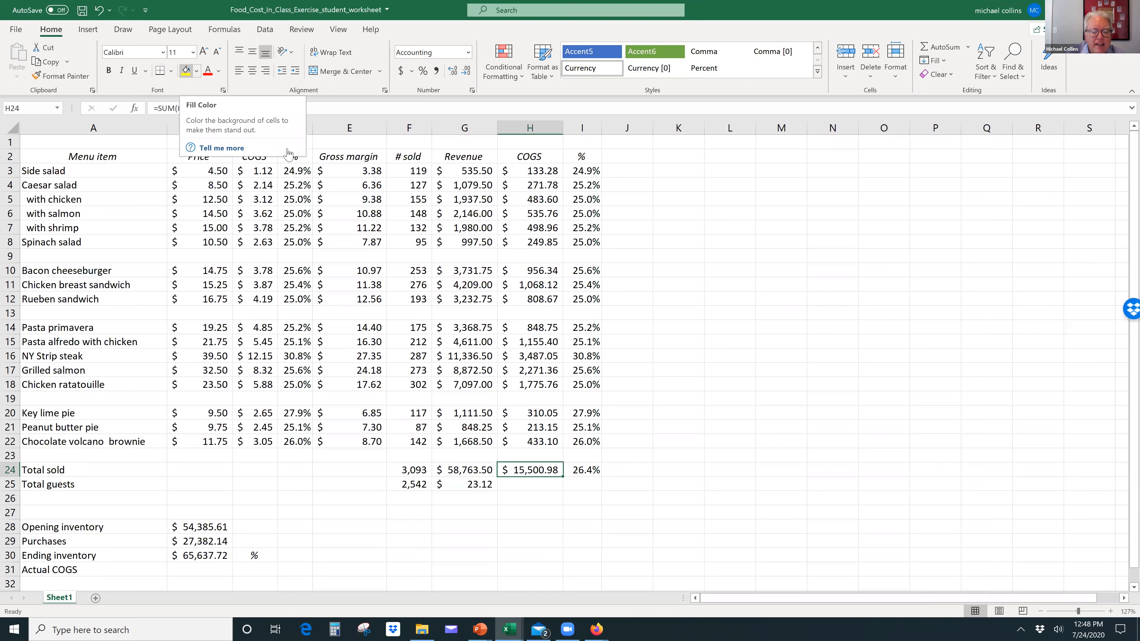
click(582, 469)
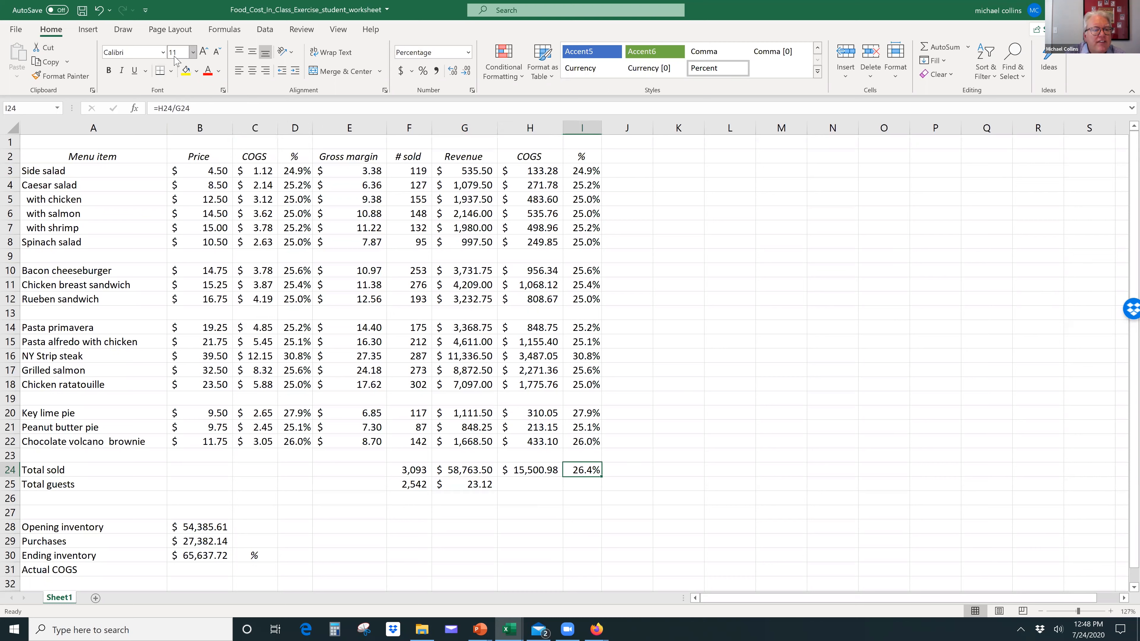
click(186, 70)
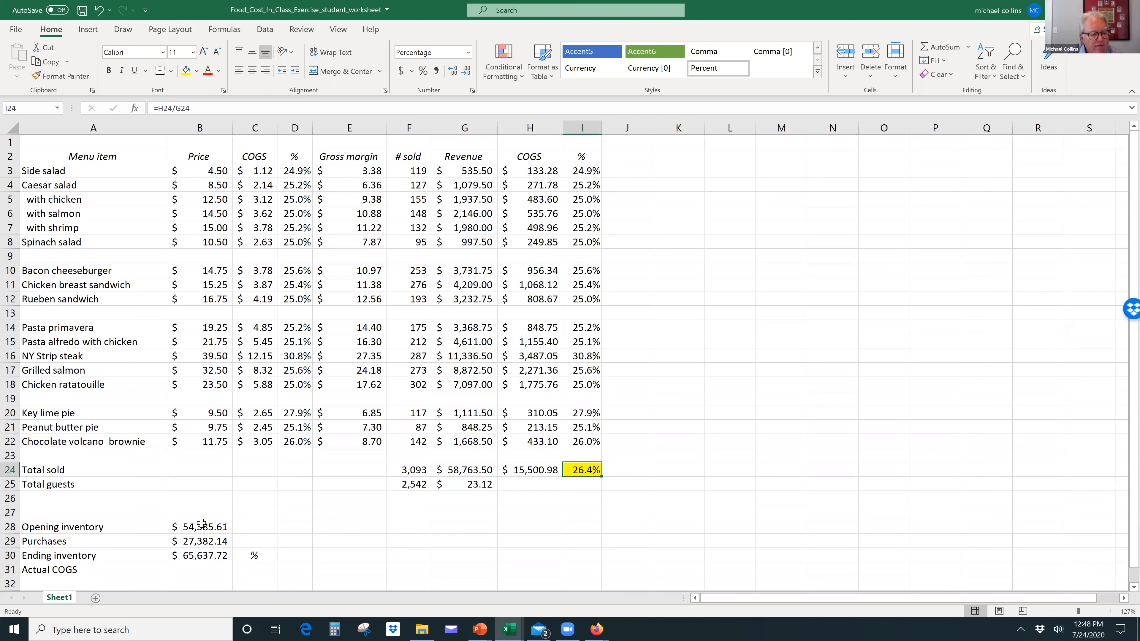
Step: Calculate the actual COGS in B31 as opening inventory plus purchases minus ending inventory, =B28+B29-B30
click(206, 571)
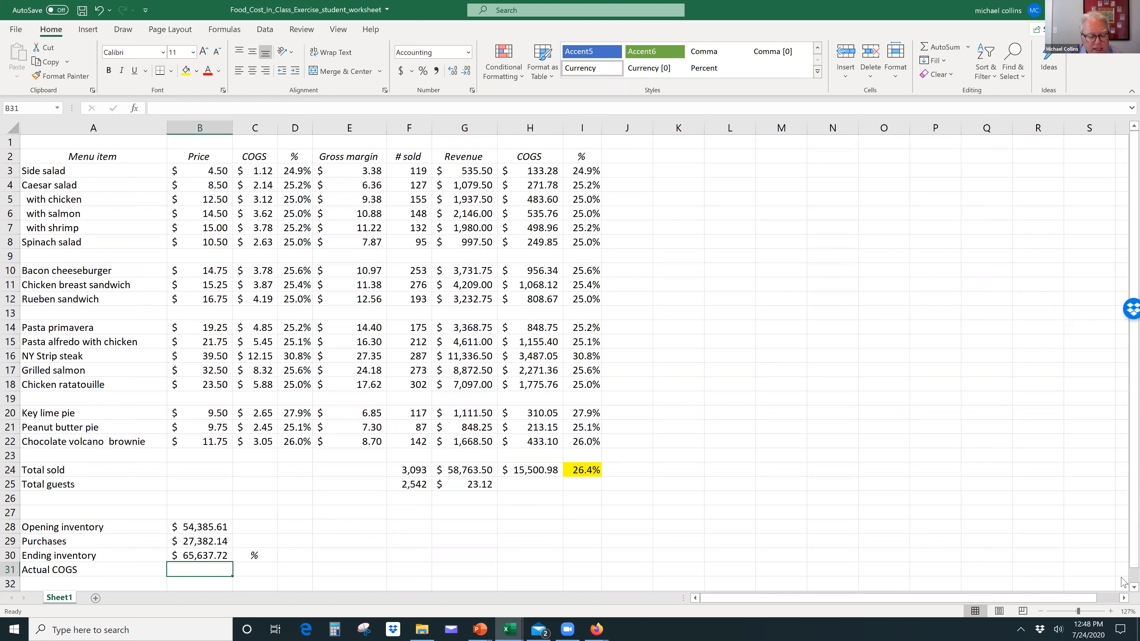
text(=)
key(Up)
key(Up)
key(Up)
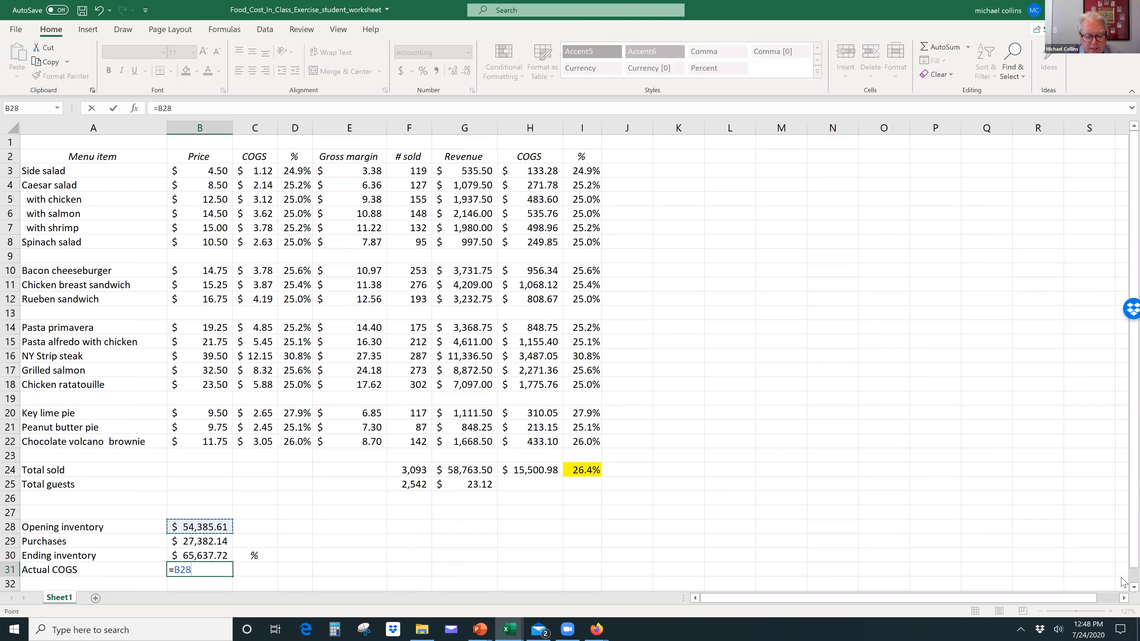
text(+)
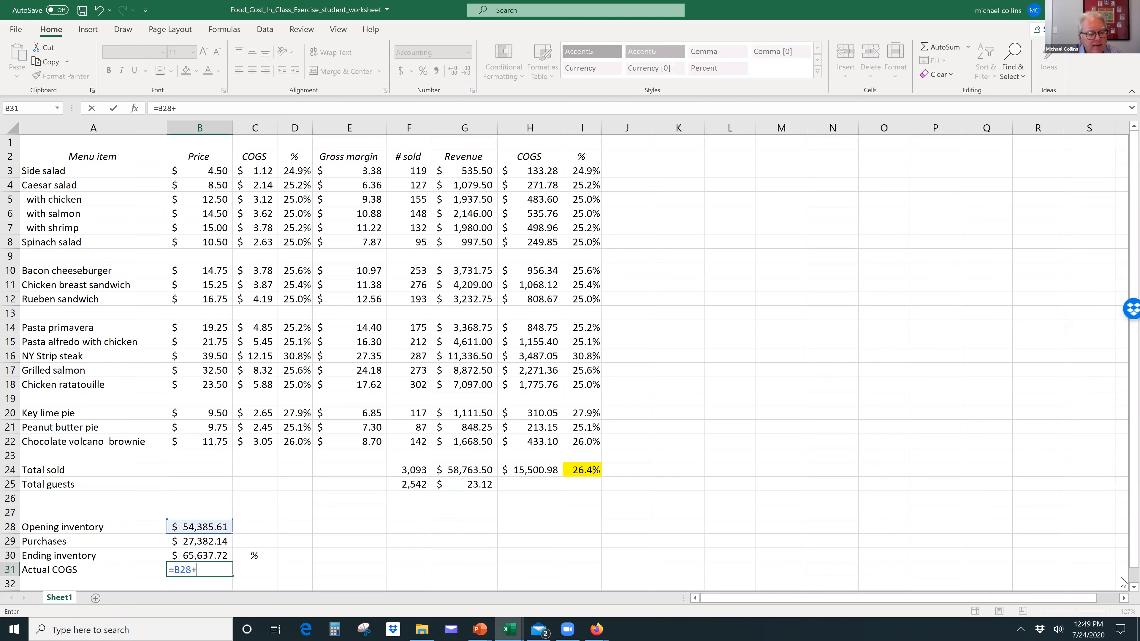
key(Up)
key(Up)
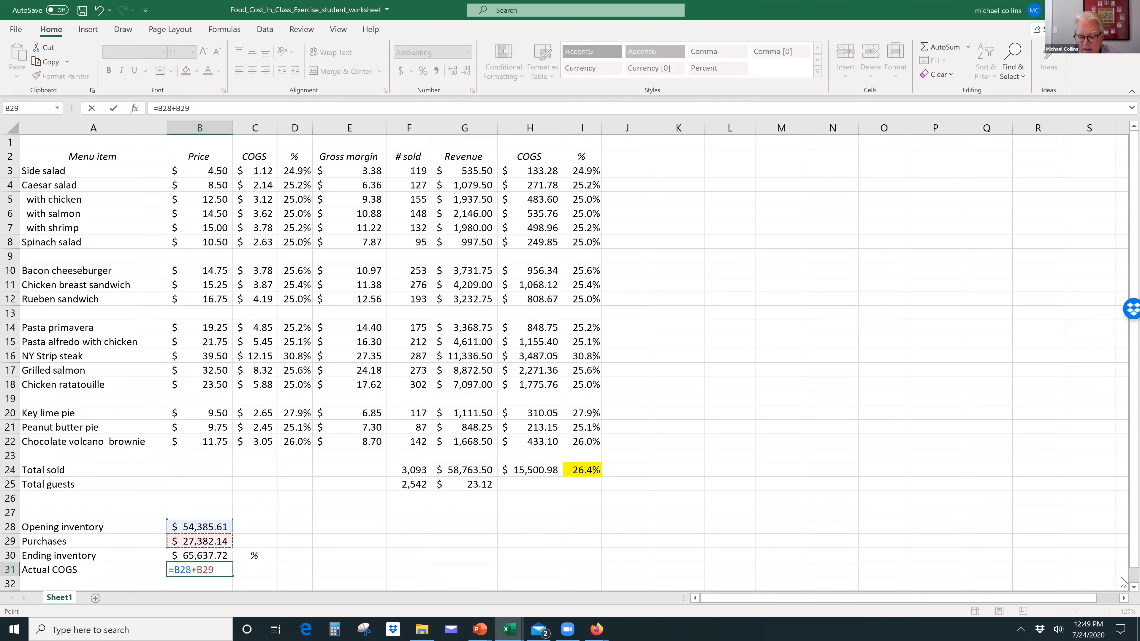
text(-)
key(Up)
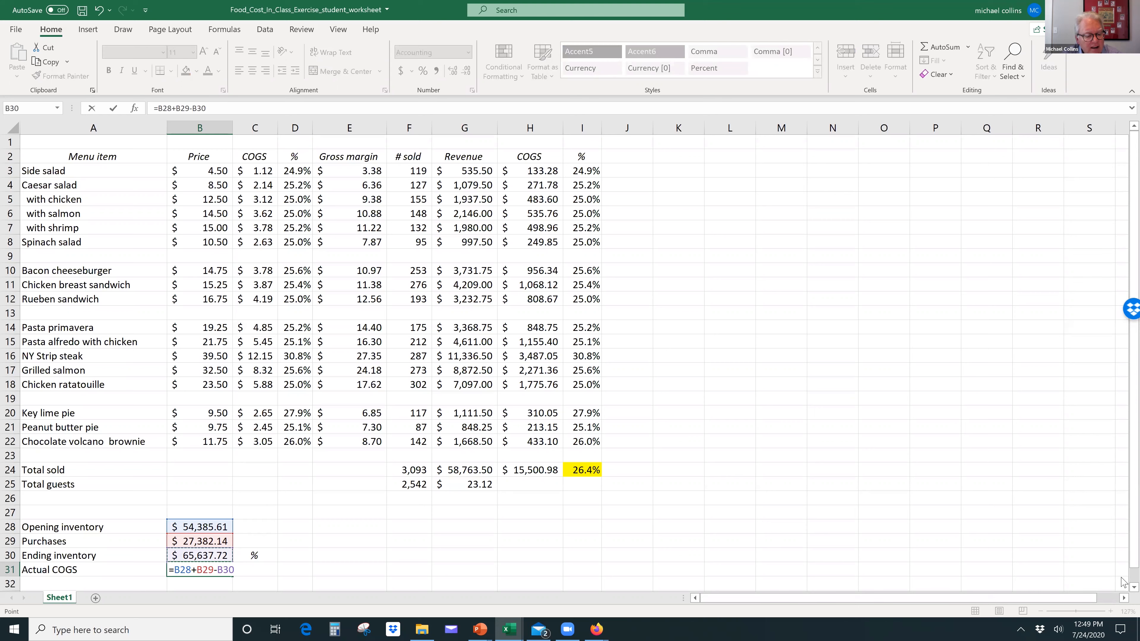
key(Return)
key(Up)
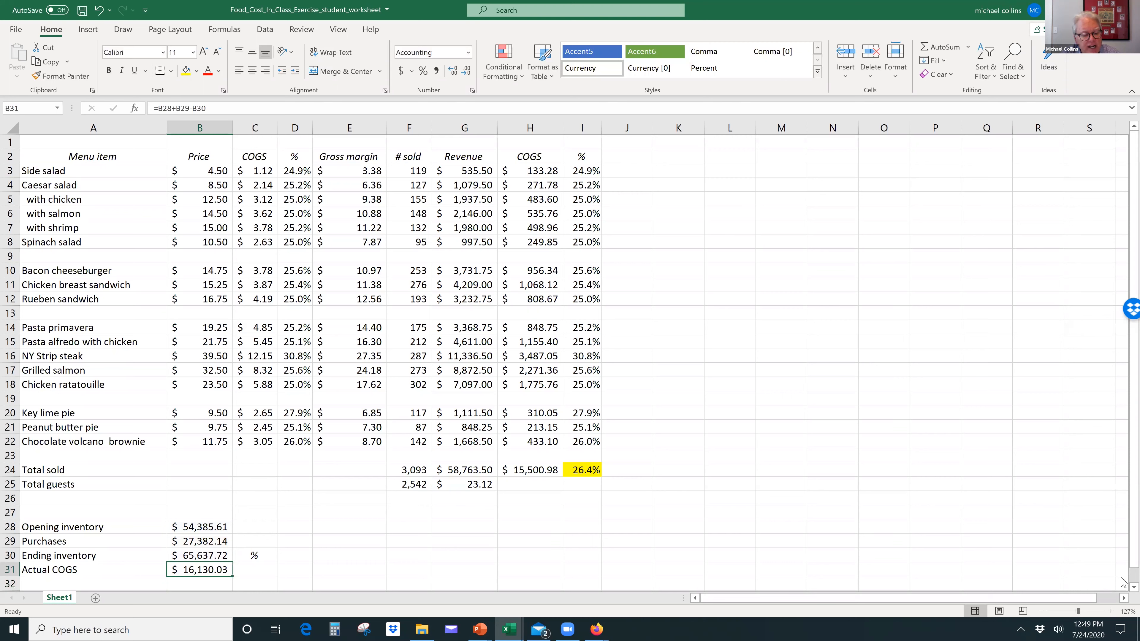
key(Right)
text(=)
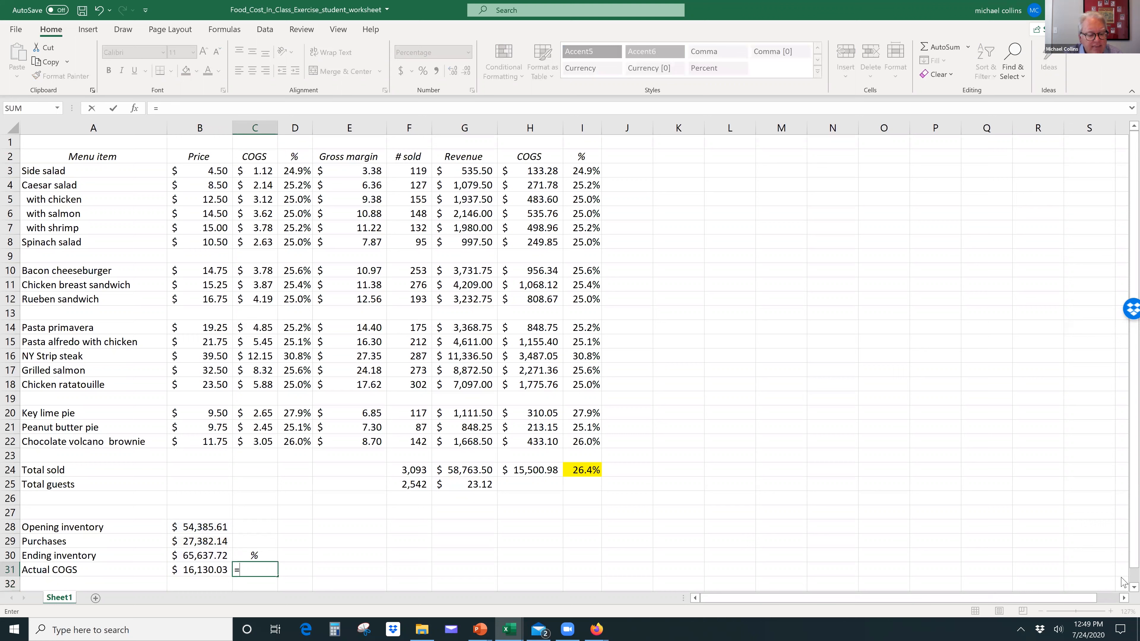
key(Left)
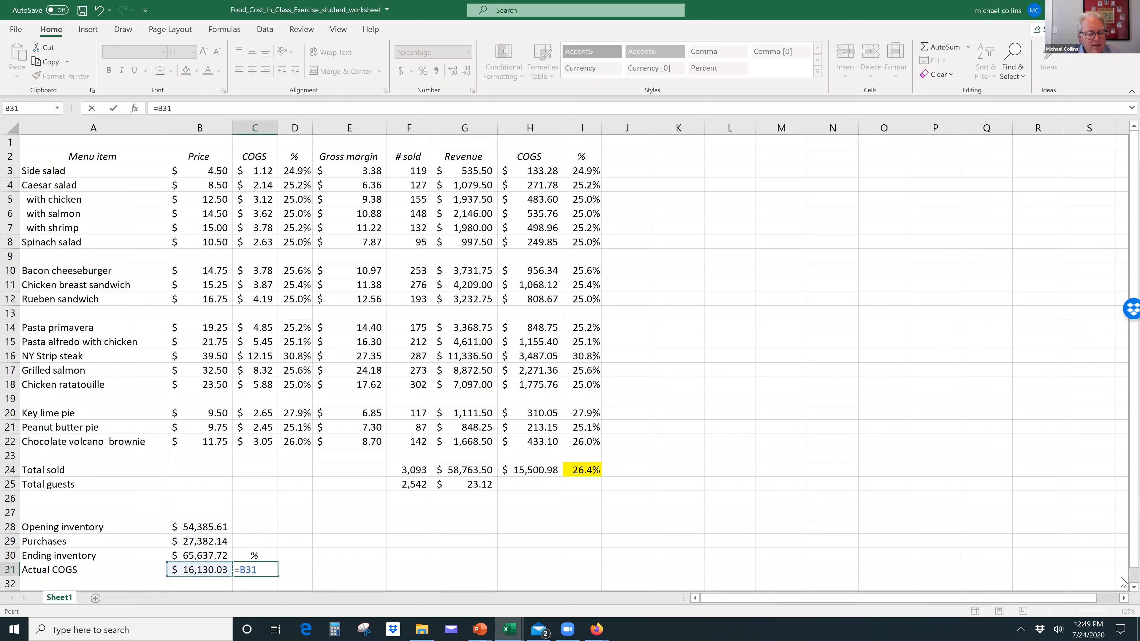
click(474, 471)
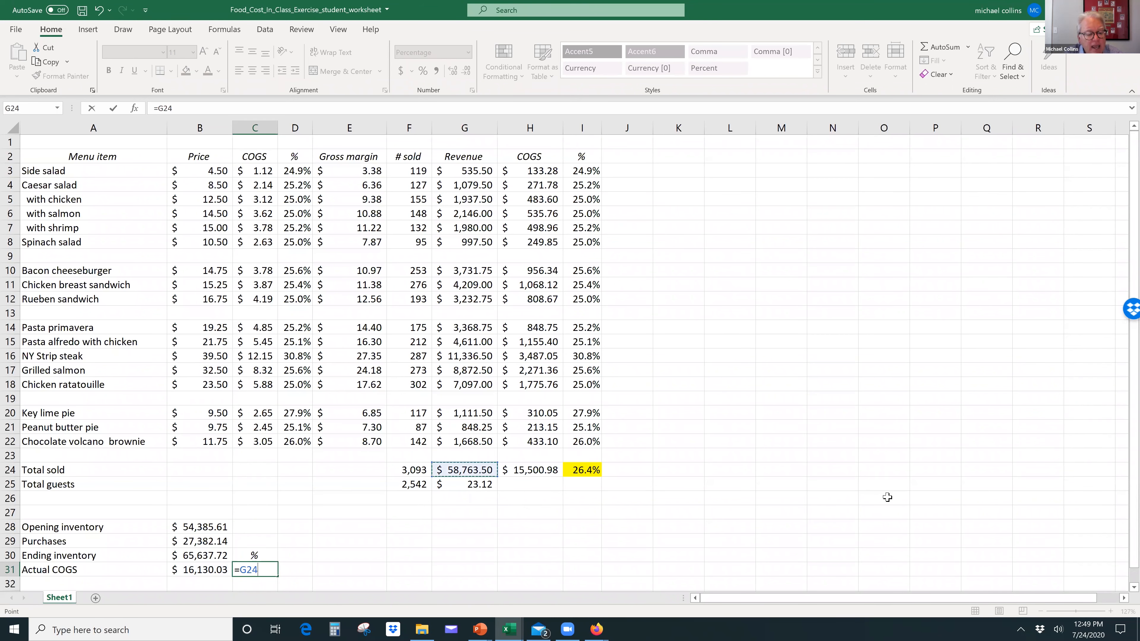
key(Return)
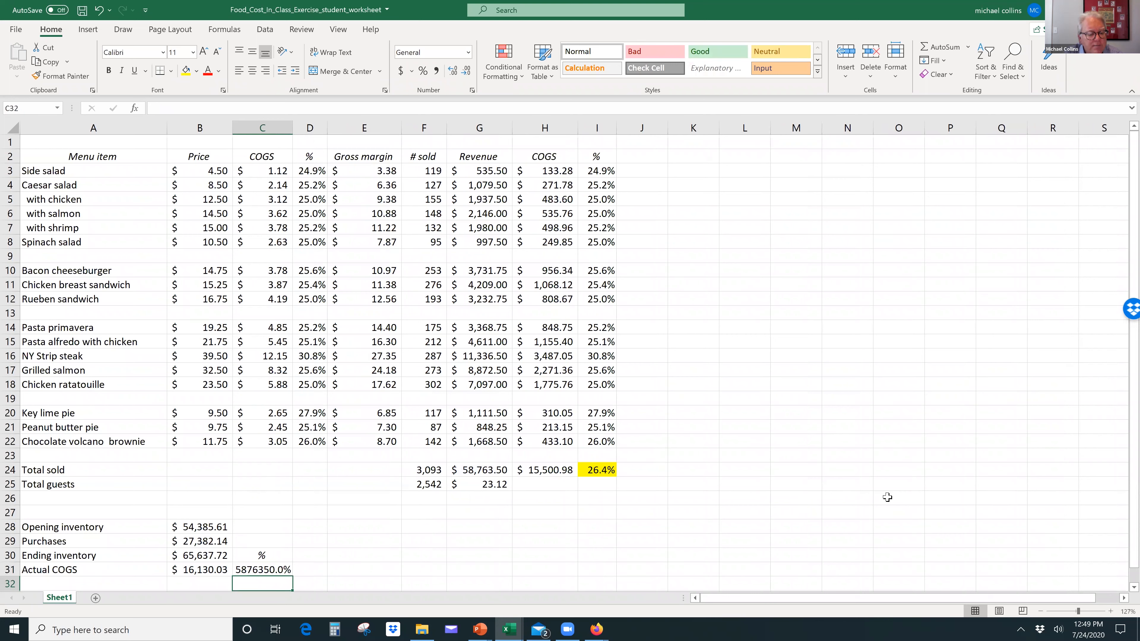
key(Up)
key(Left)
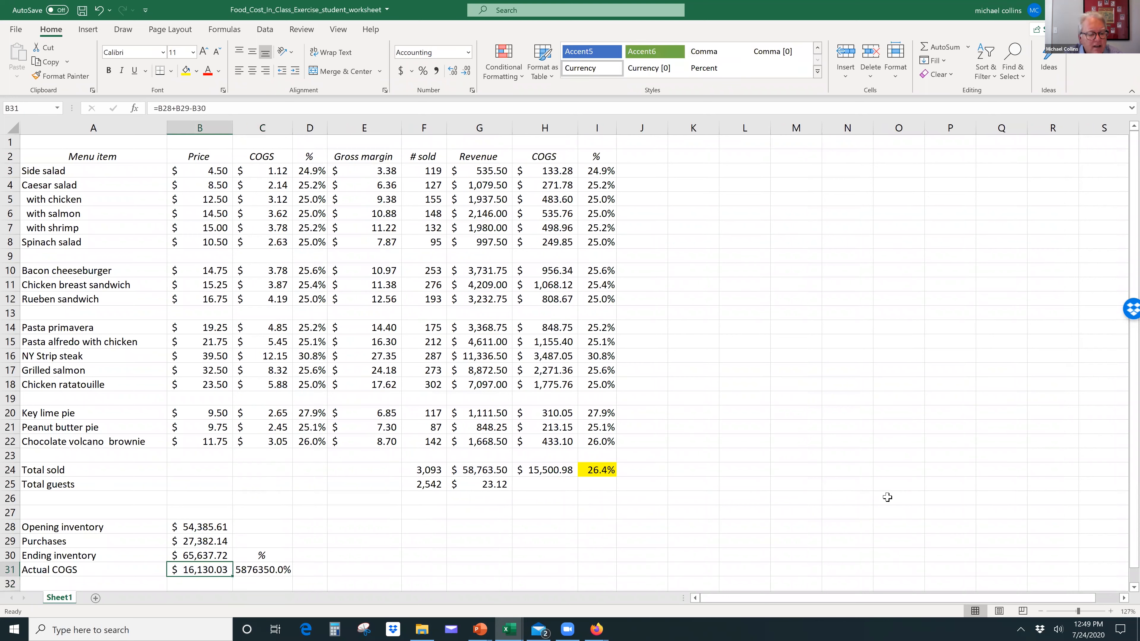
Step: Calculate the actual food cost percentage in C31 as actual COGS over total revenue, =B31/G24, and narrow column C
key(Right)
text(=)
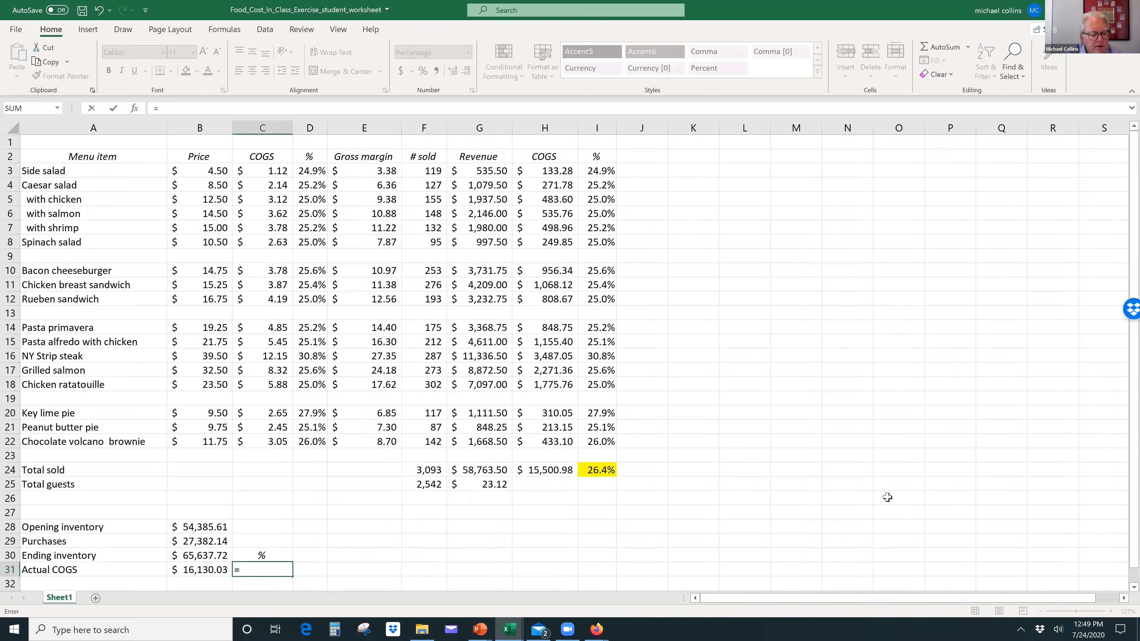
key(Left)
text(/)
click(485, 472)
key(Return)
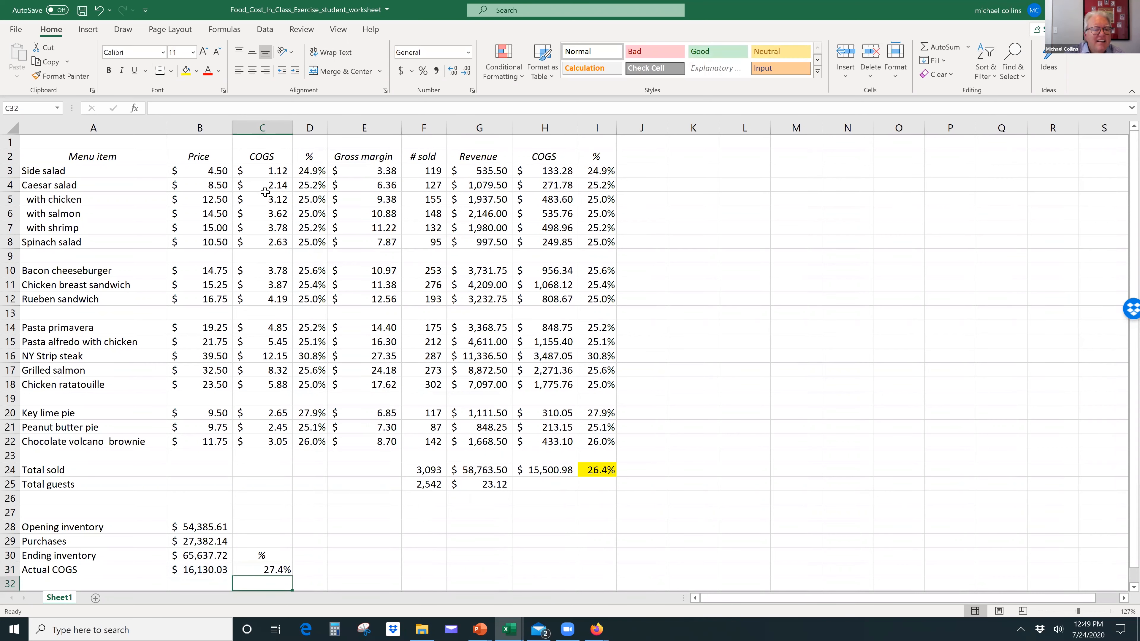
drag(294, 129, 274, 129)
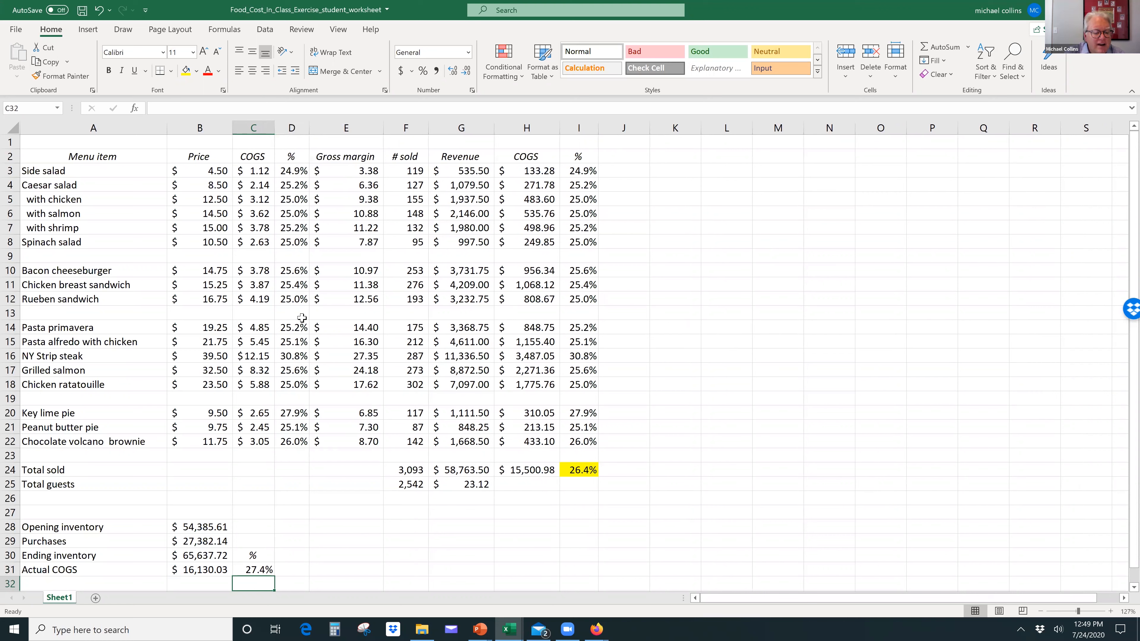
Step: Check the formula in C31 and highlight the actual food cost percentage with a yellow fill
click(265, 568)
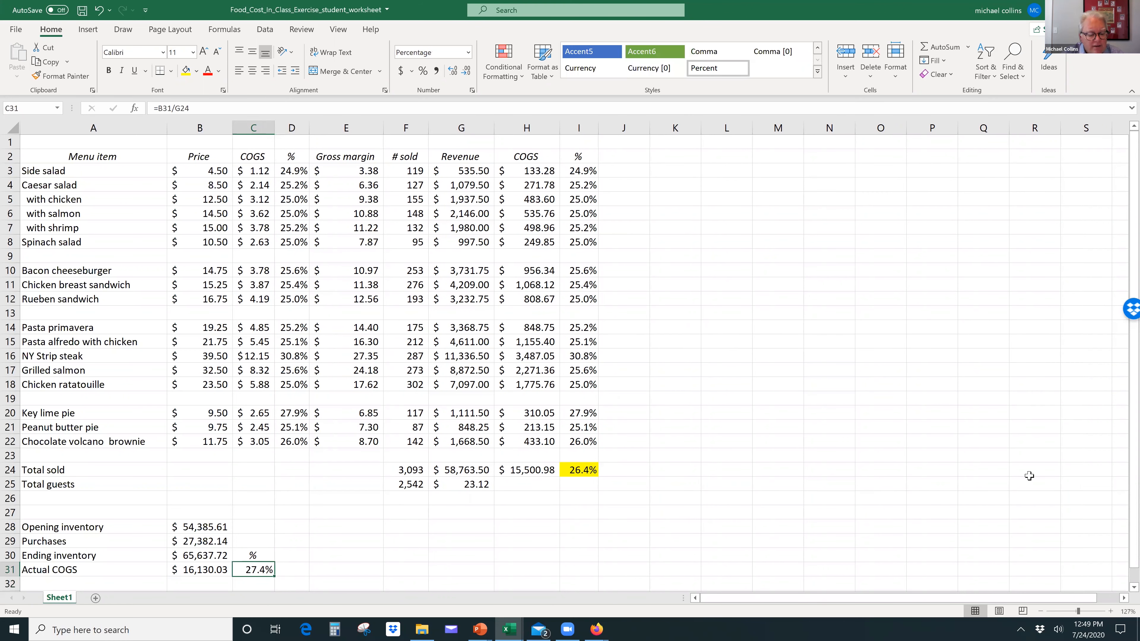
key(F2)
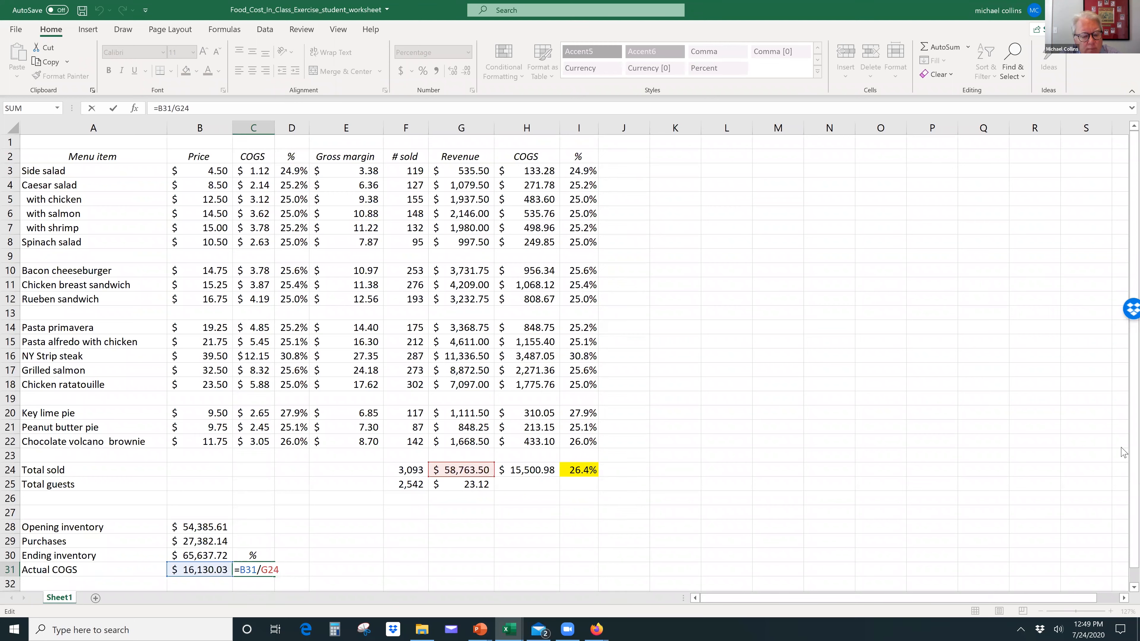
key(Return)
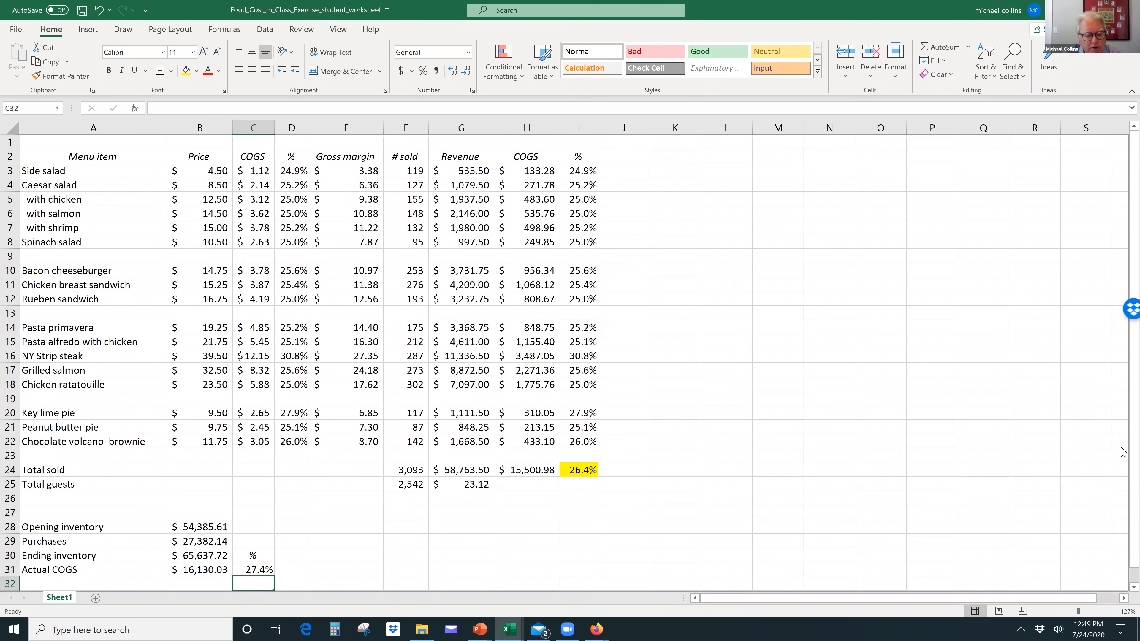
key(Up)
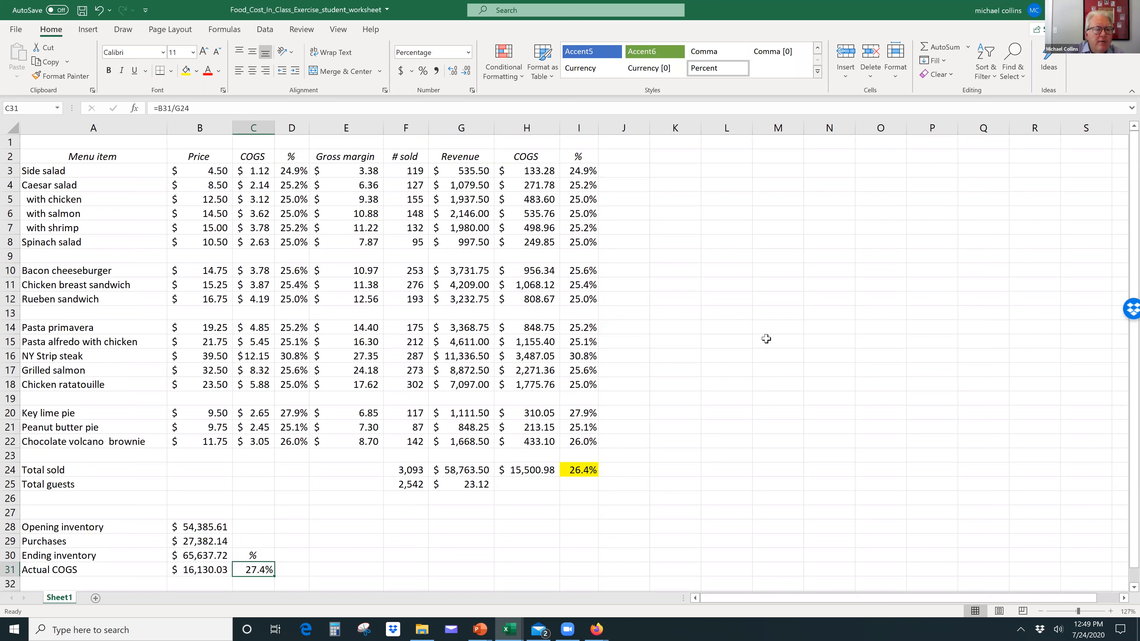
click(187, 71)
click(595, 471)
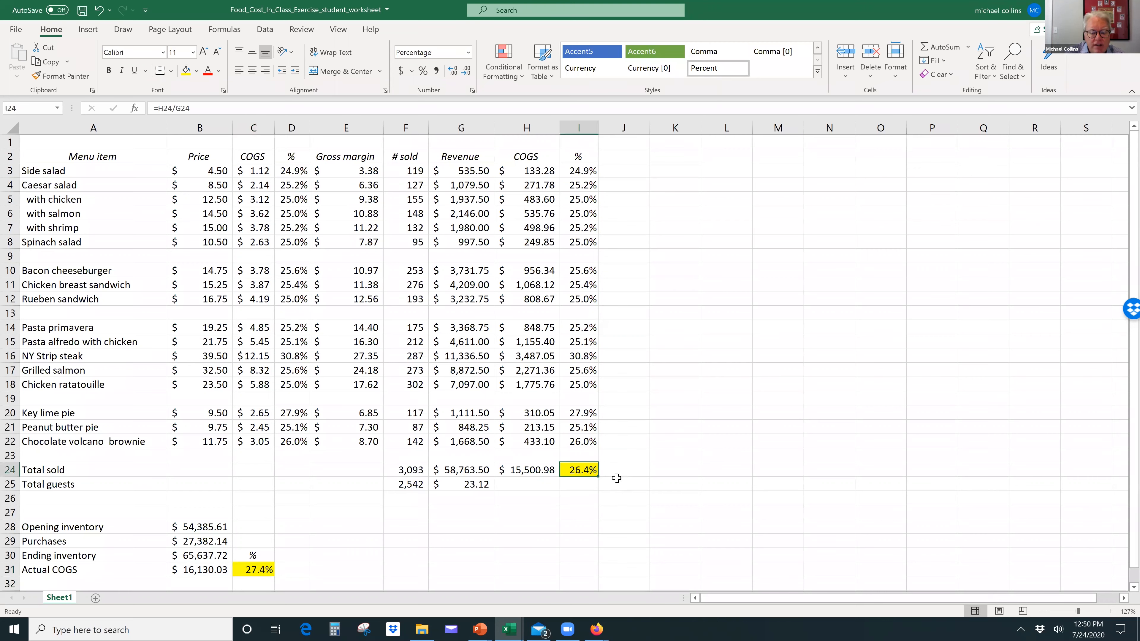
Step: Calculate the difference between actual COGS and total menu COGS in B32 with =B31-H24
click(219, 584)
text(=)
key(Up)
text(-)
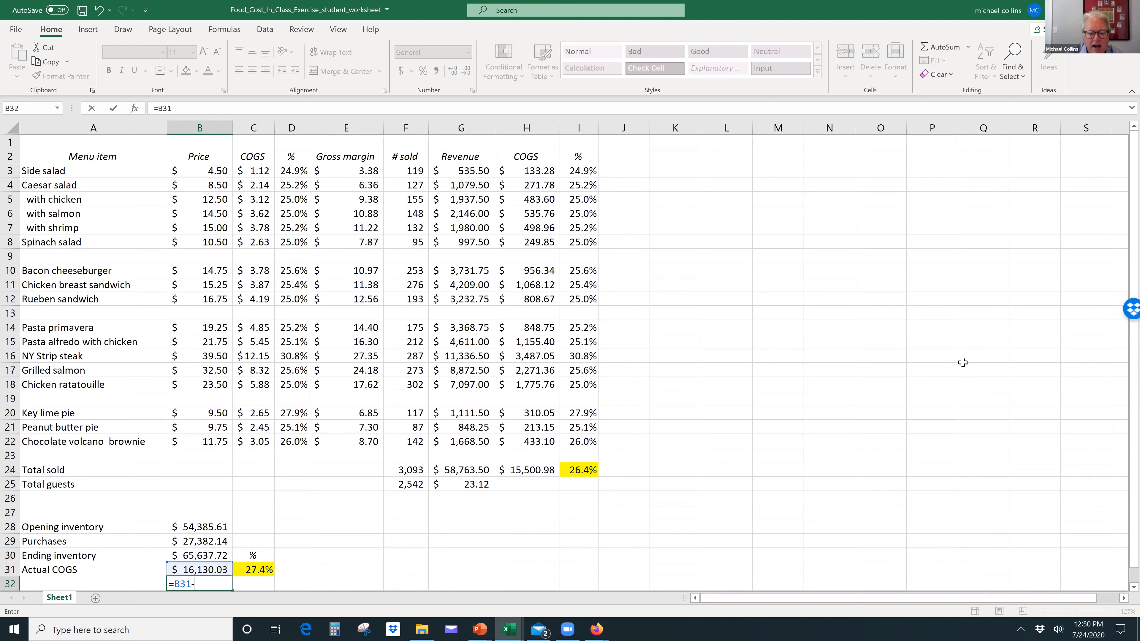
click(535, 469)
key(Return)
key(Up)
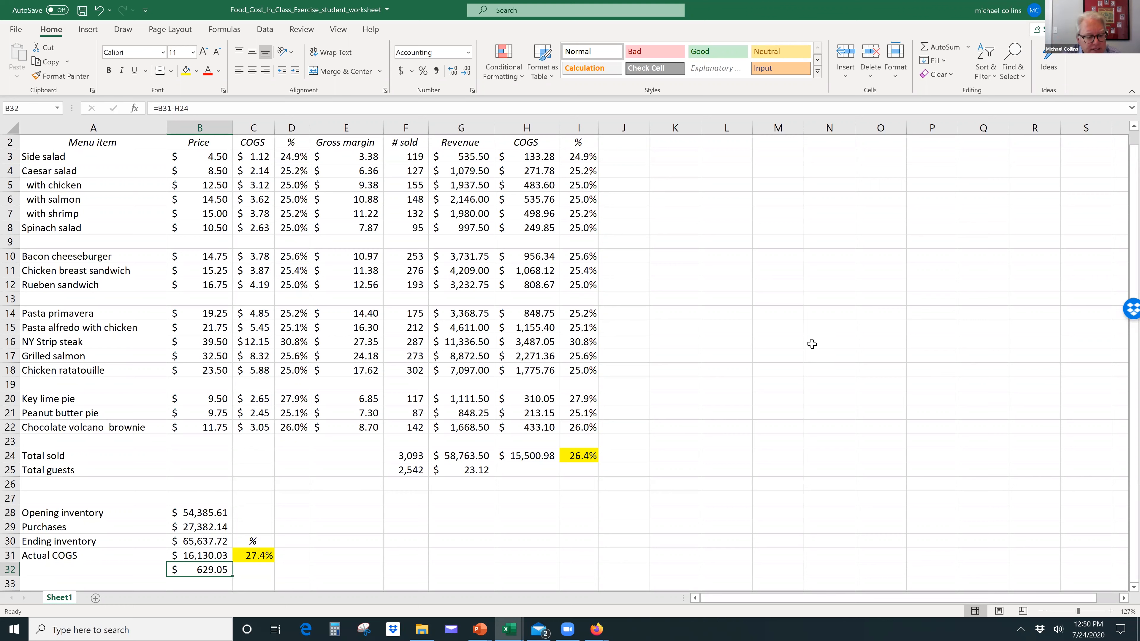
Step: Calculate the difference as a share of total menu COGS in C32, =B32/H24, formatted as a percentage with one decimal
key(Right)
text(=)
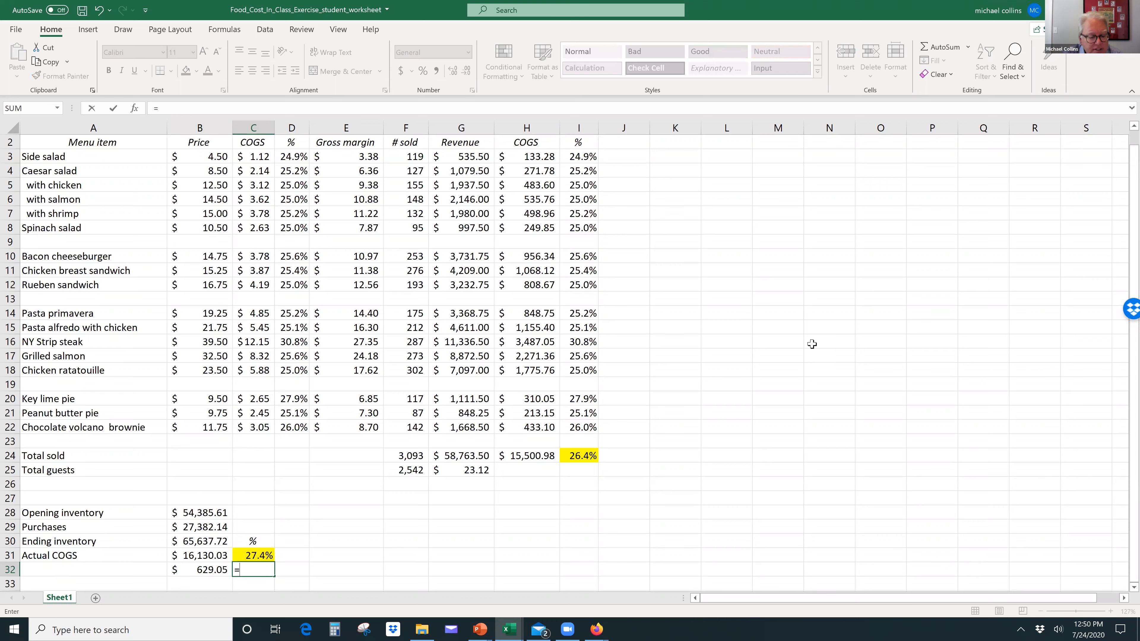
key(Left)
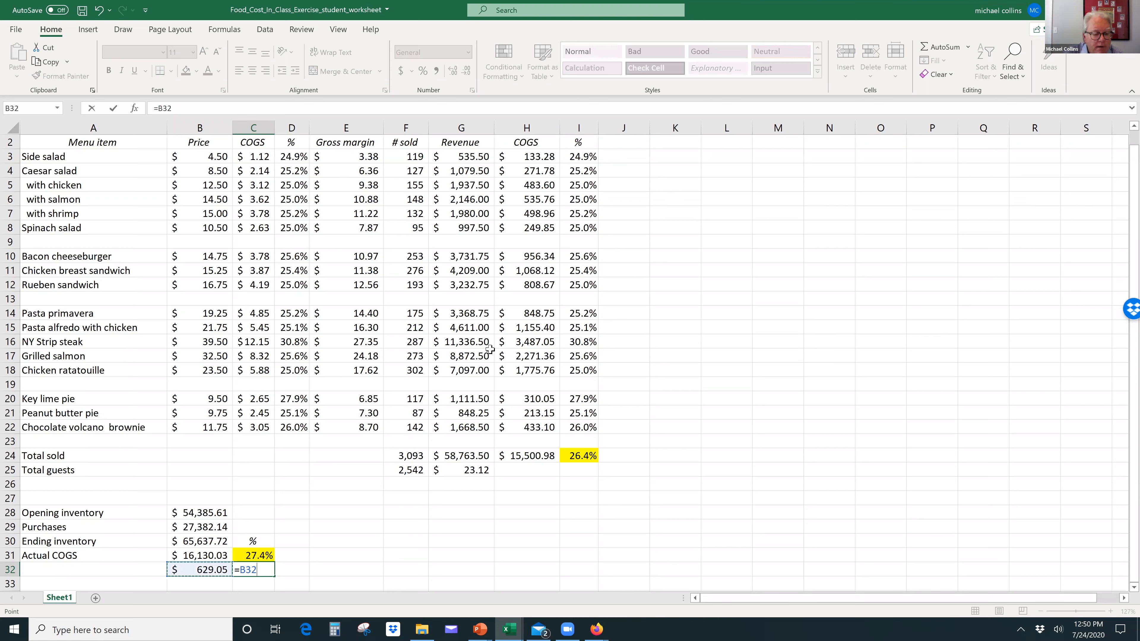
click(534, 455)
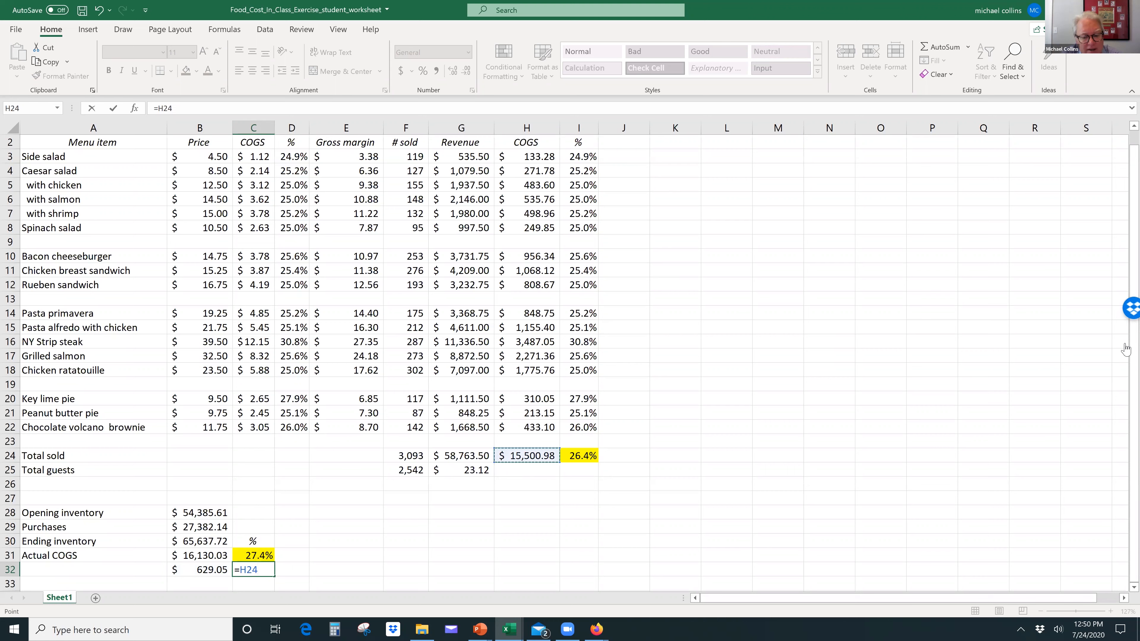
text(=)
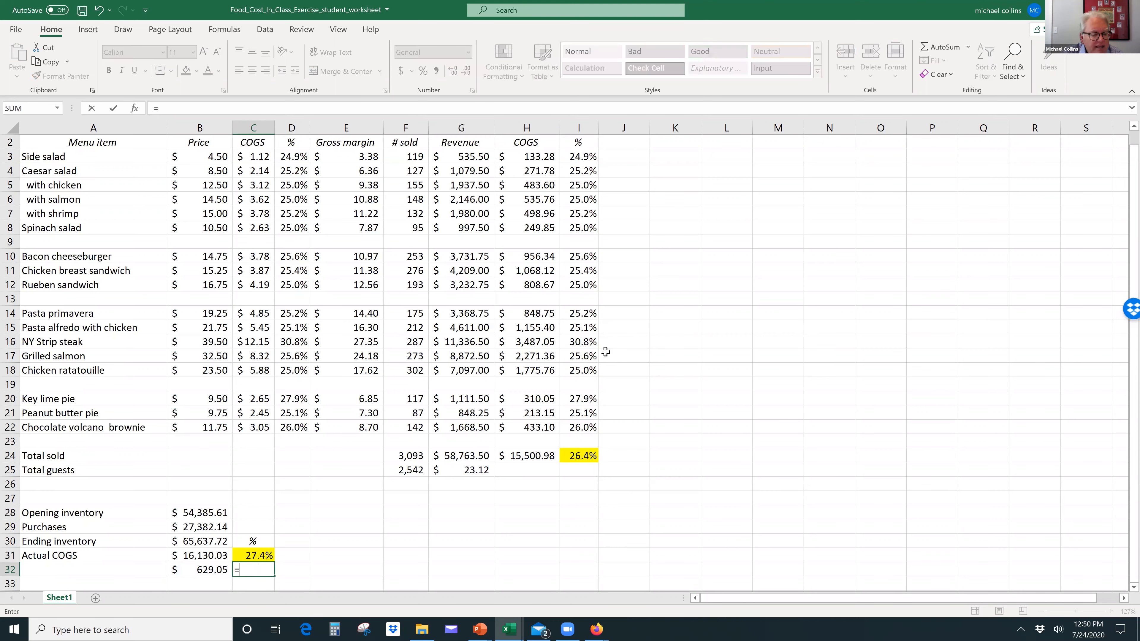
click(199, 570)
text(/)
click(531, 457)
key(Return)
key(Up)
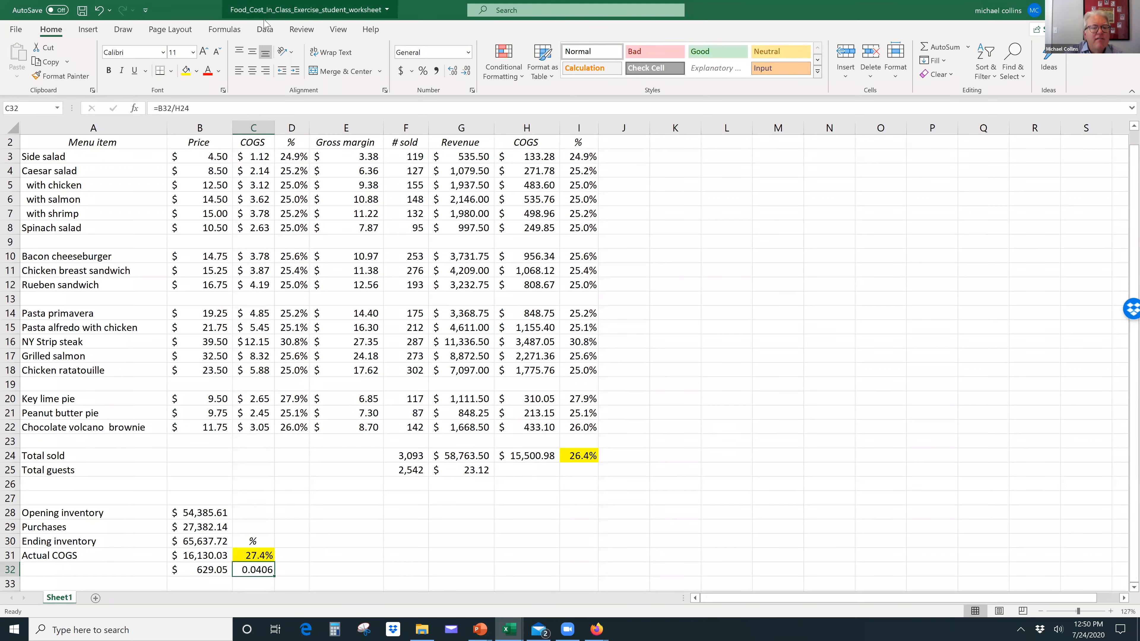
click(422, 71)
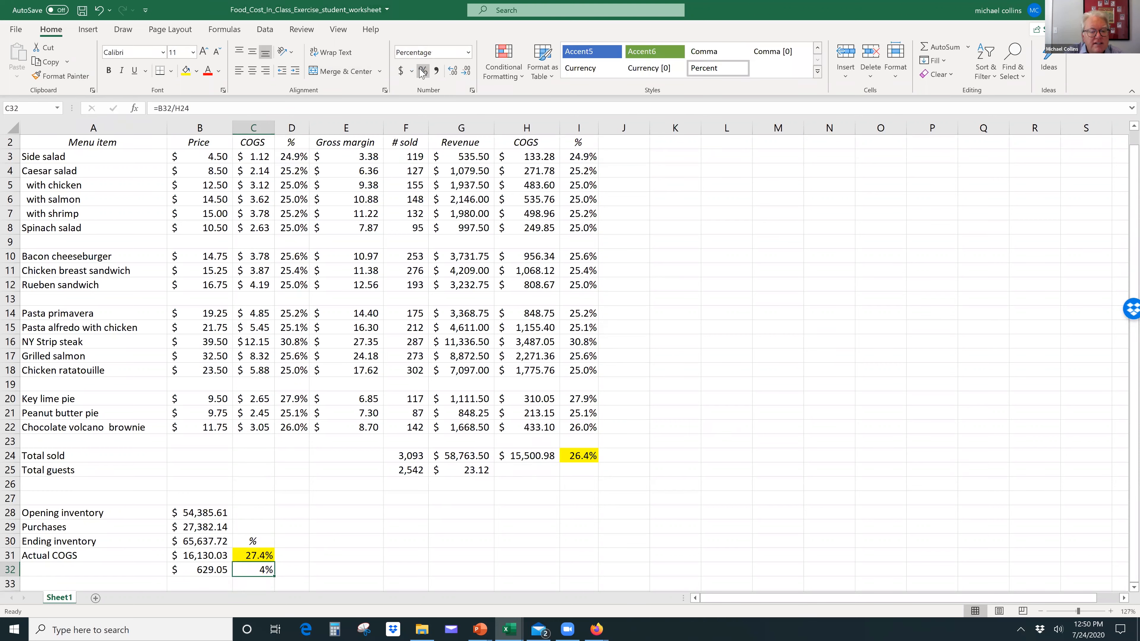
click(453, 74)
Step: Label row 32 "Variance actual and theoretical" in A32
key(Left)
key(Left)
text(Variance)
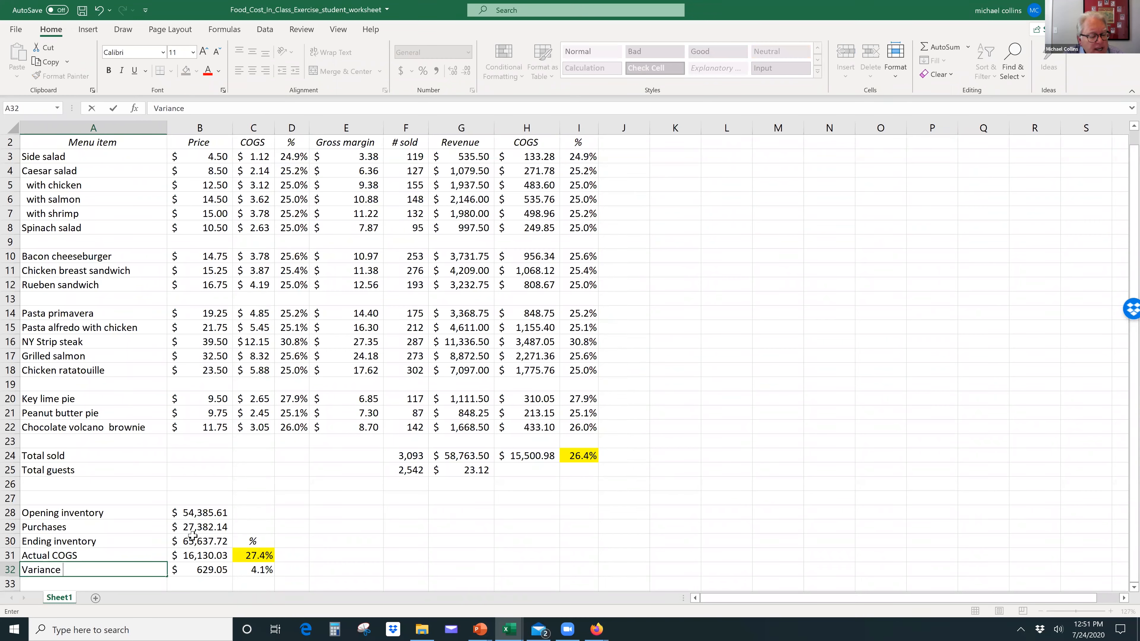
text( actual and theoretical)
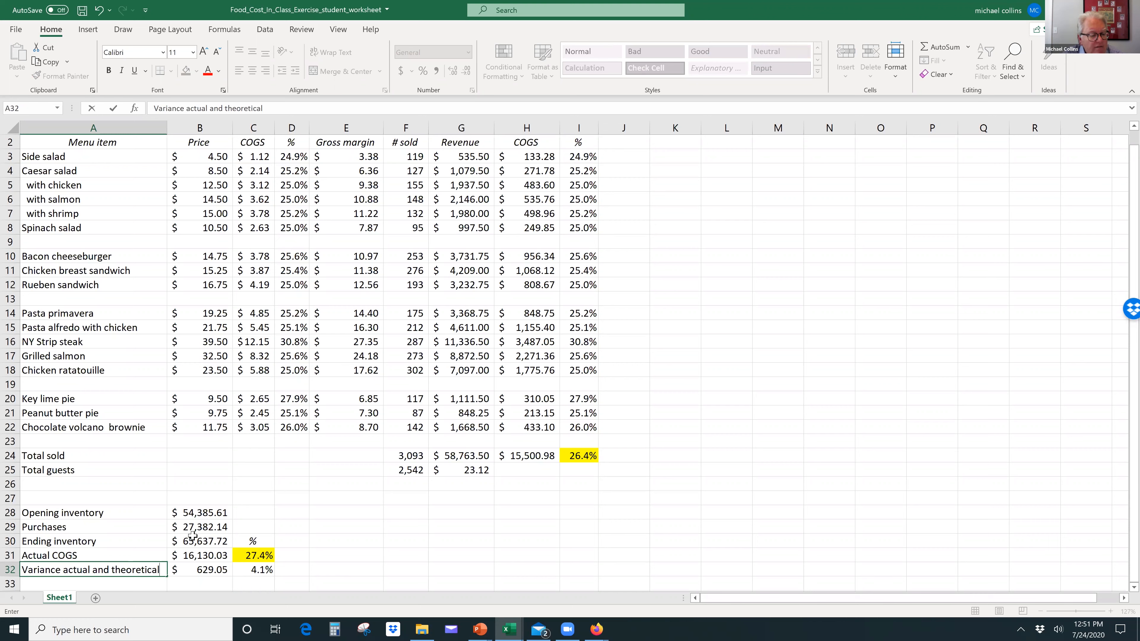
key(Return)
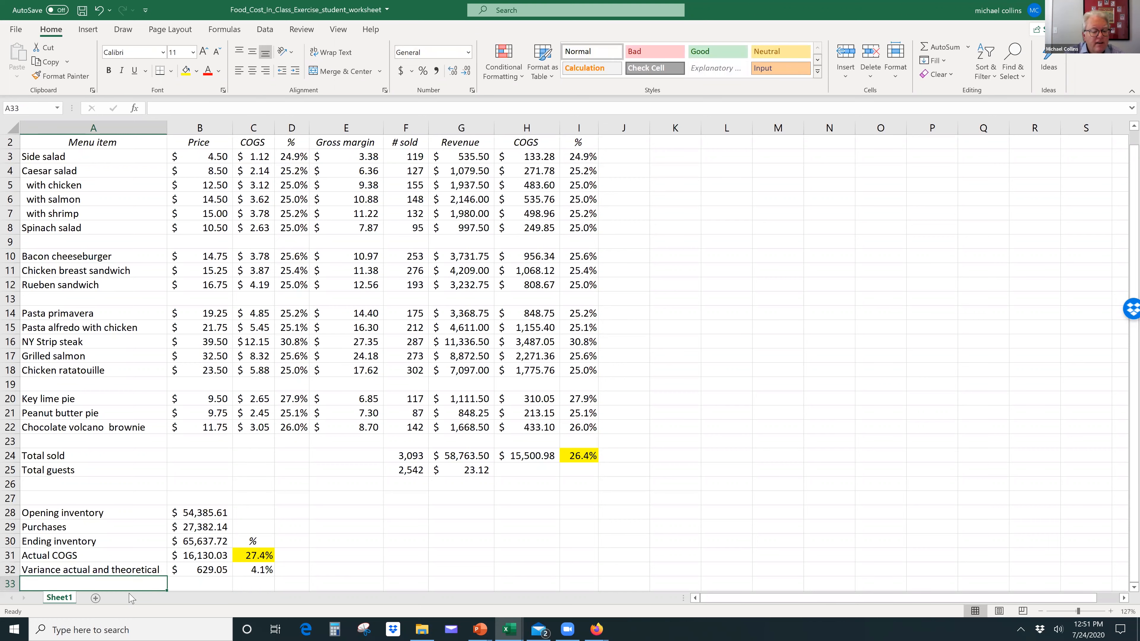
click(202, 571)
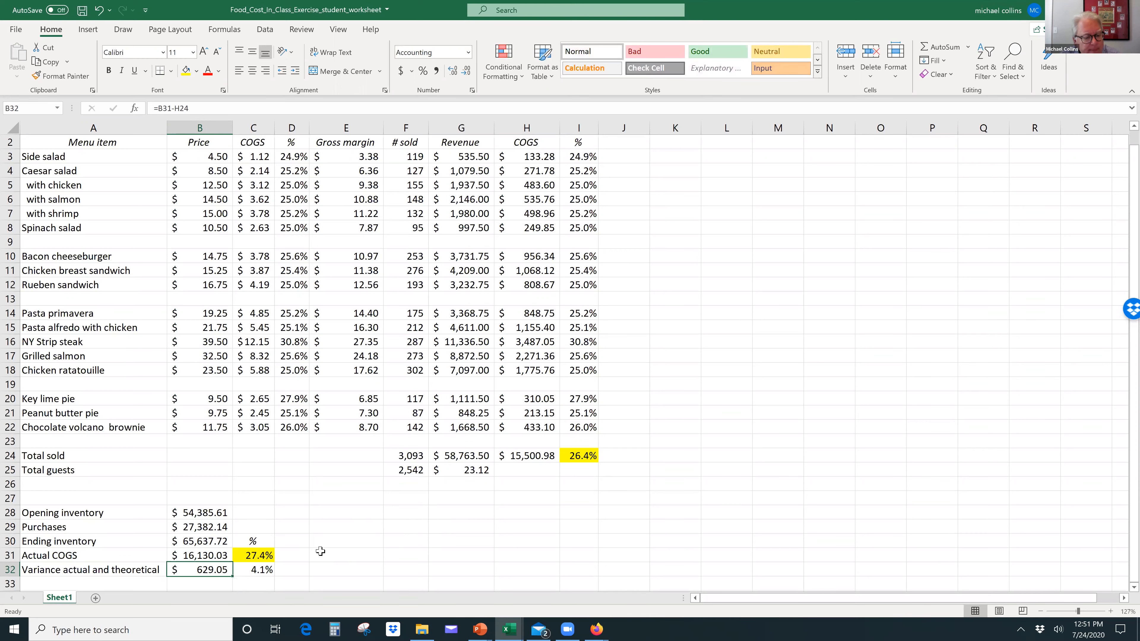
scroll(320, 551, up, 1)
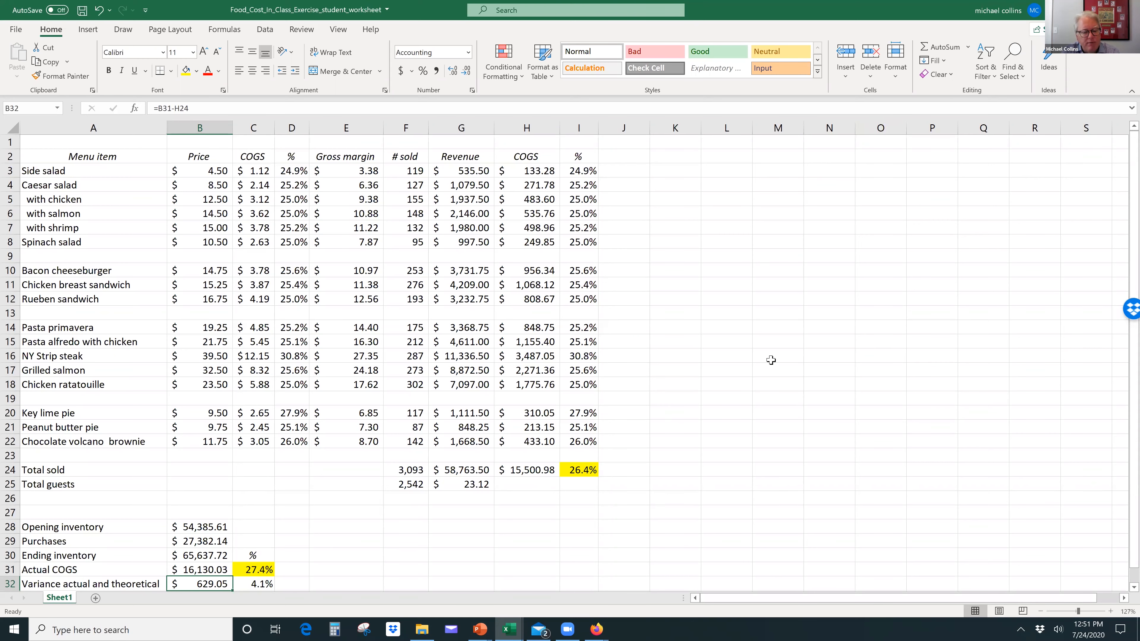
scroll(770, 360, down, 1)
scroll(770, 360, up, 1)
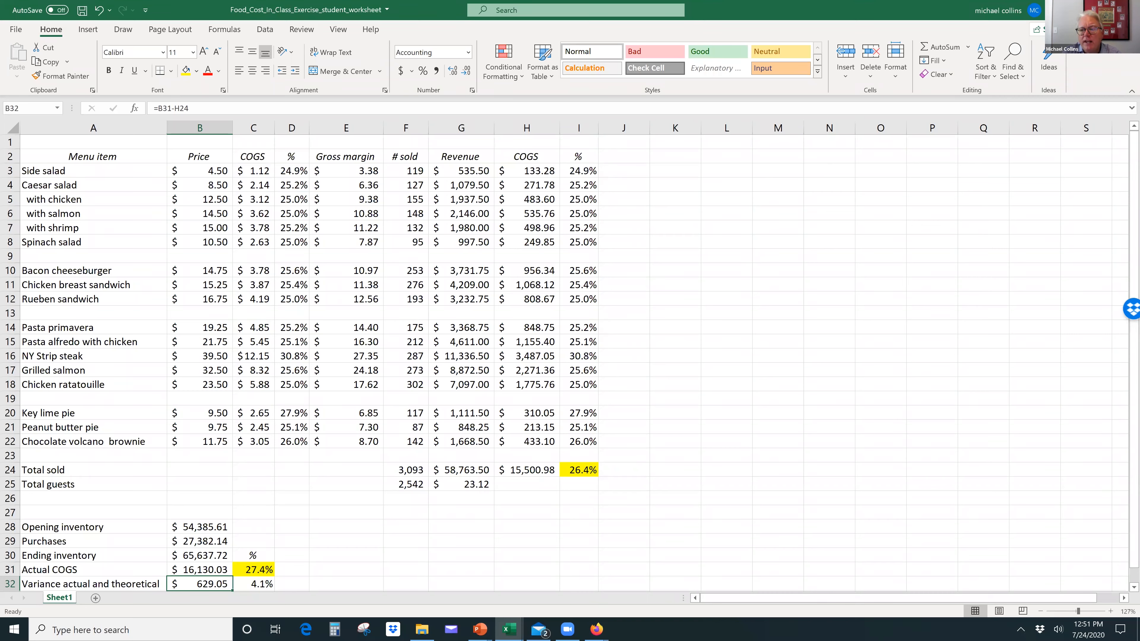
Step: Switch to the maximized PowerPoint presentation and run the slide show from slide 18 on to the "Benchmarking performance" slide
click(1082, 10)
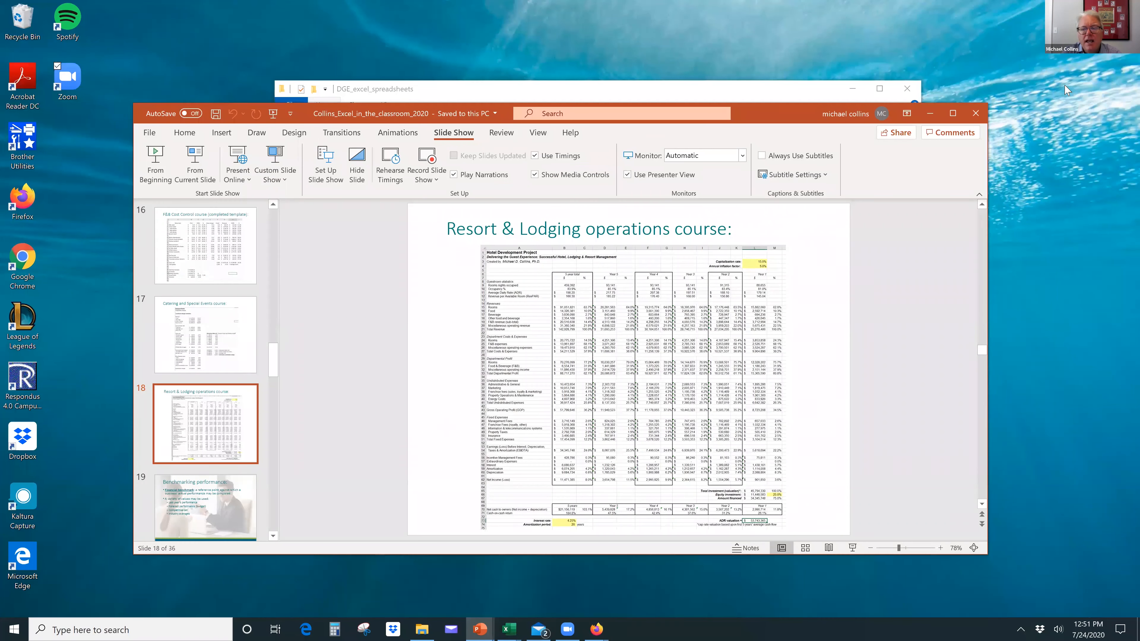
click(953, 113)
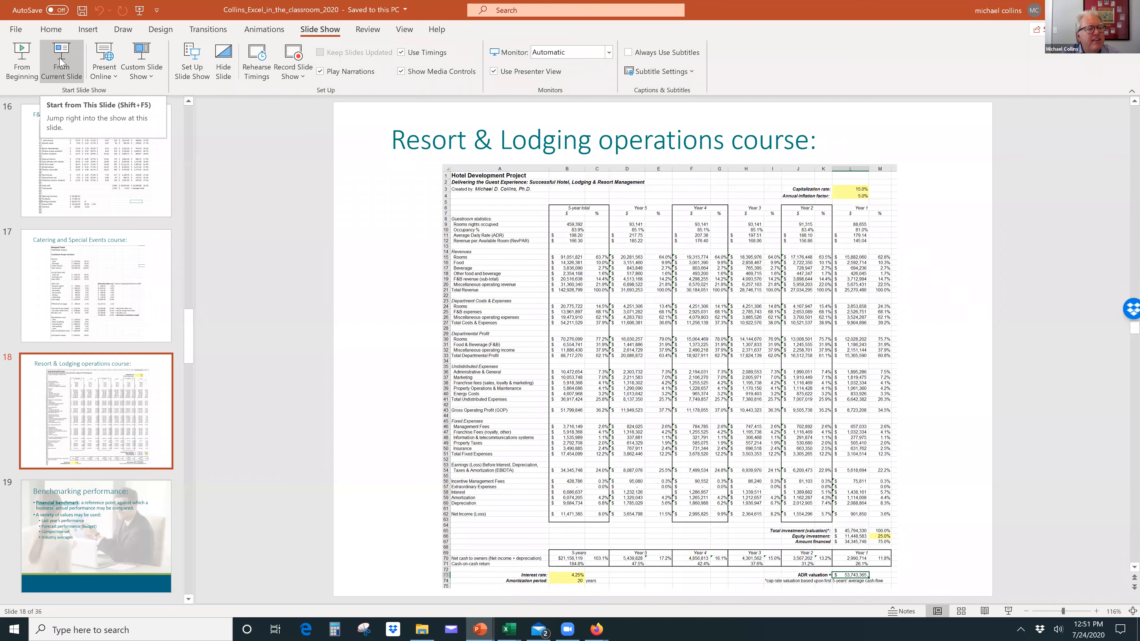
click(61, 63)
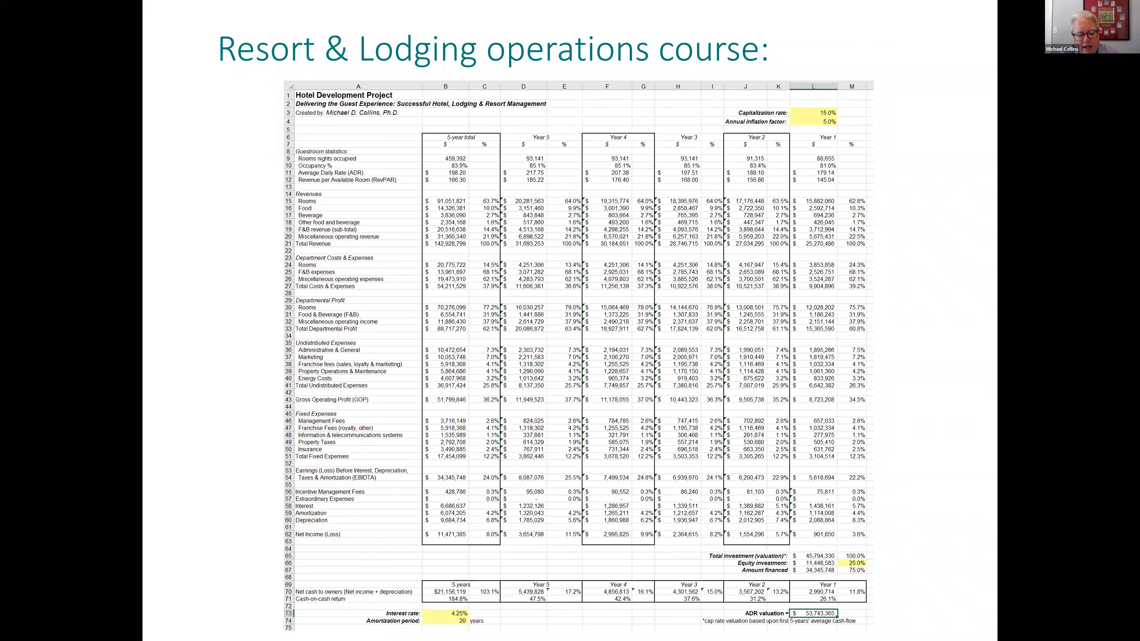
key(Right)
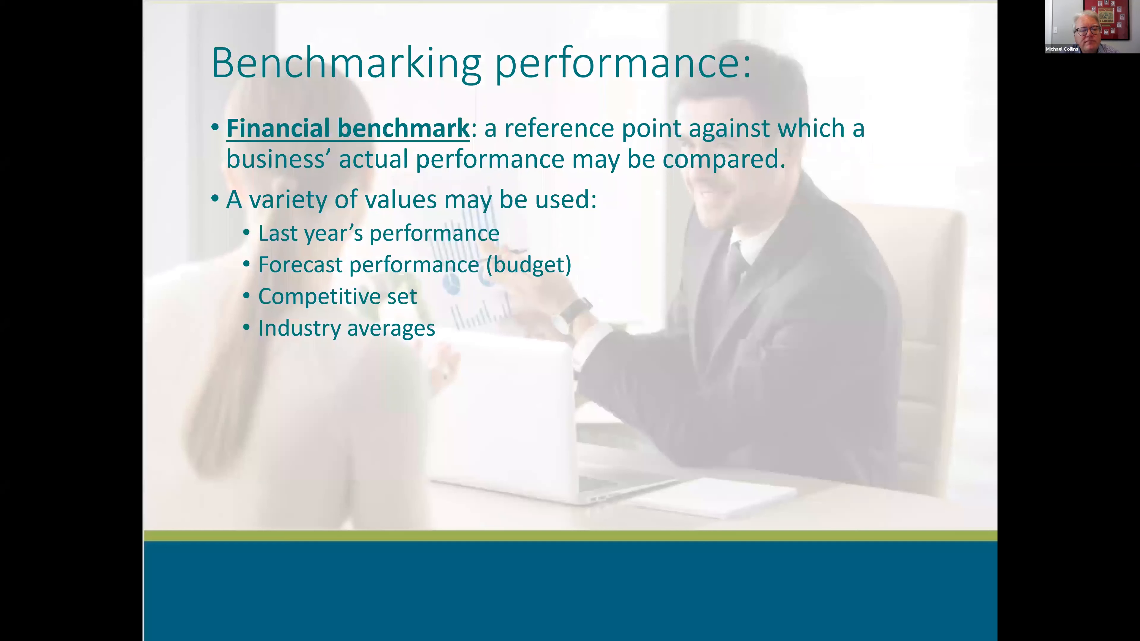